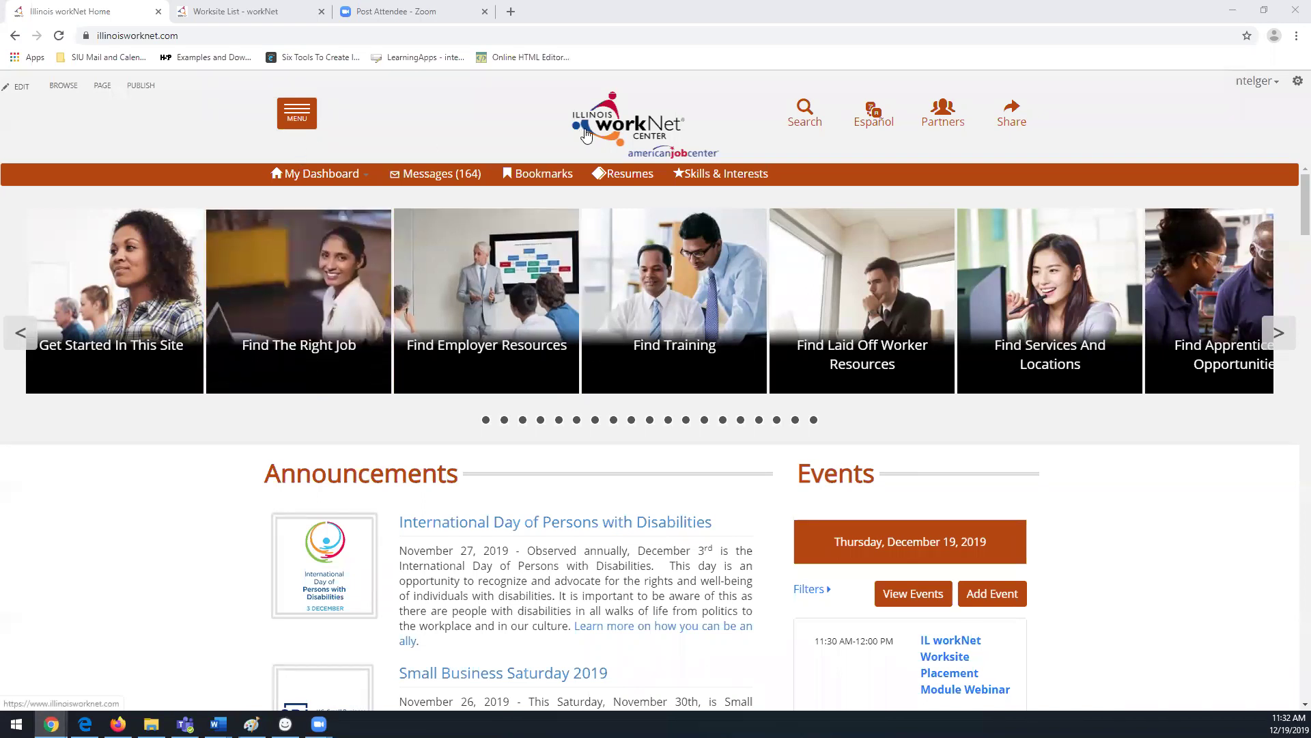
Open the Customer Support Center page in the Partners section, look over its resources and display the My Dashboard tools.
left_click(954, 120)
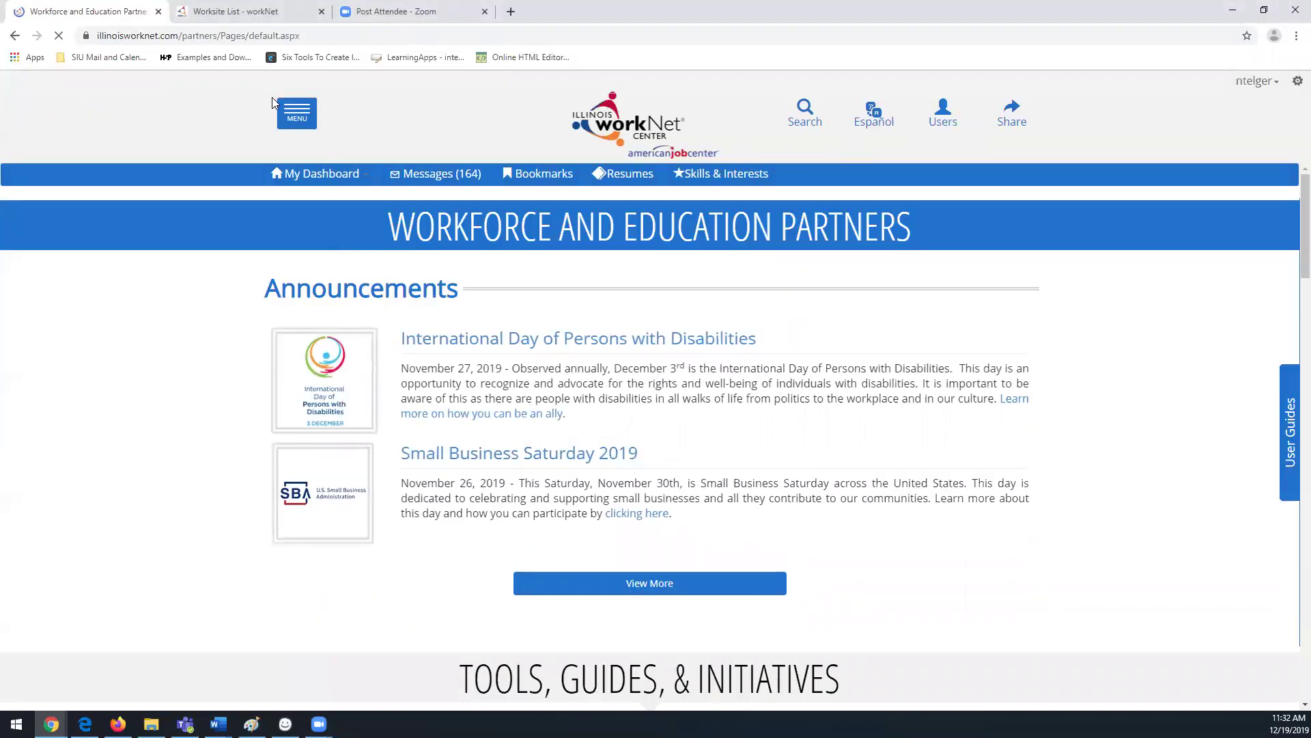
left_click(297, 112)
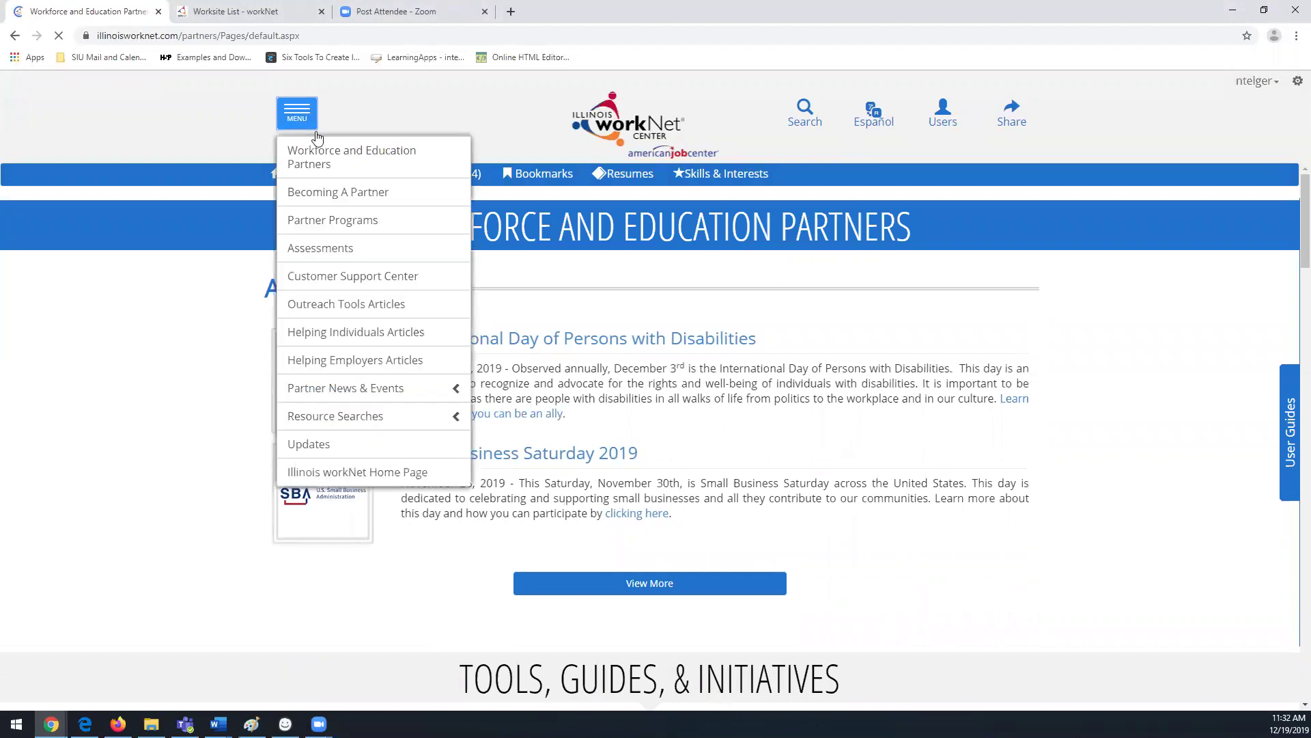
left_click(362, 277)
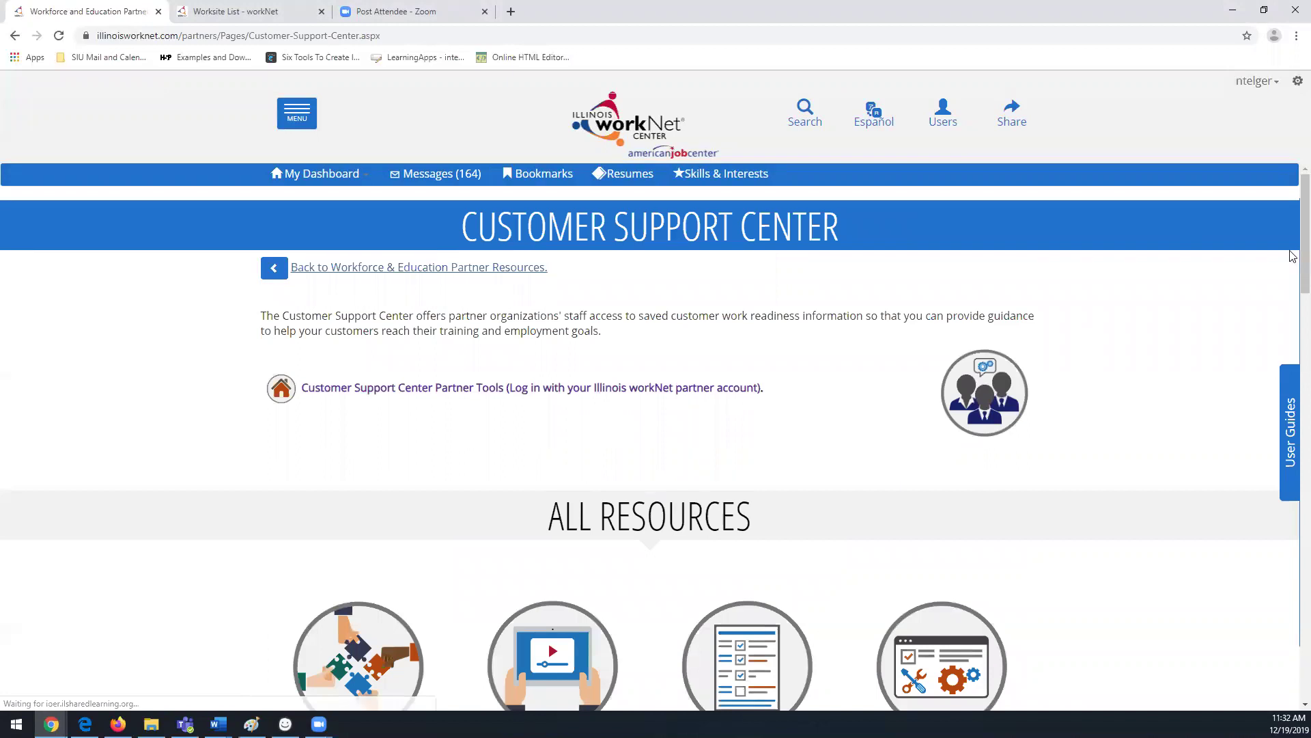
left_click_drag(1302, 213, 1293, 241)
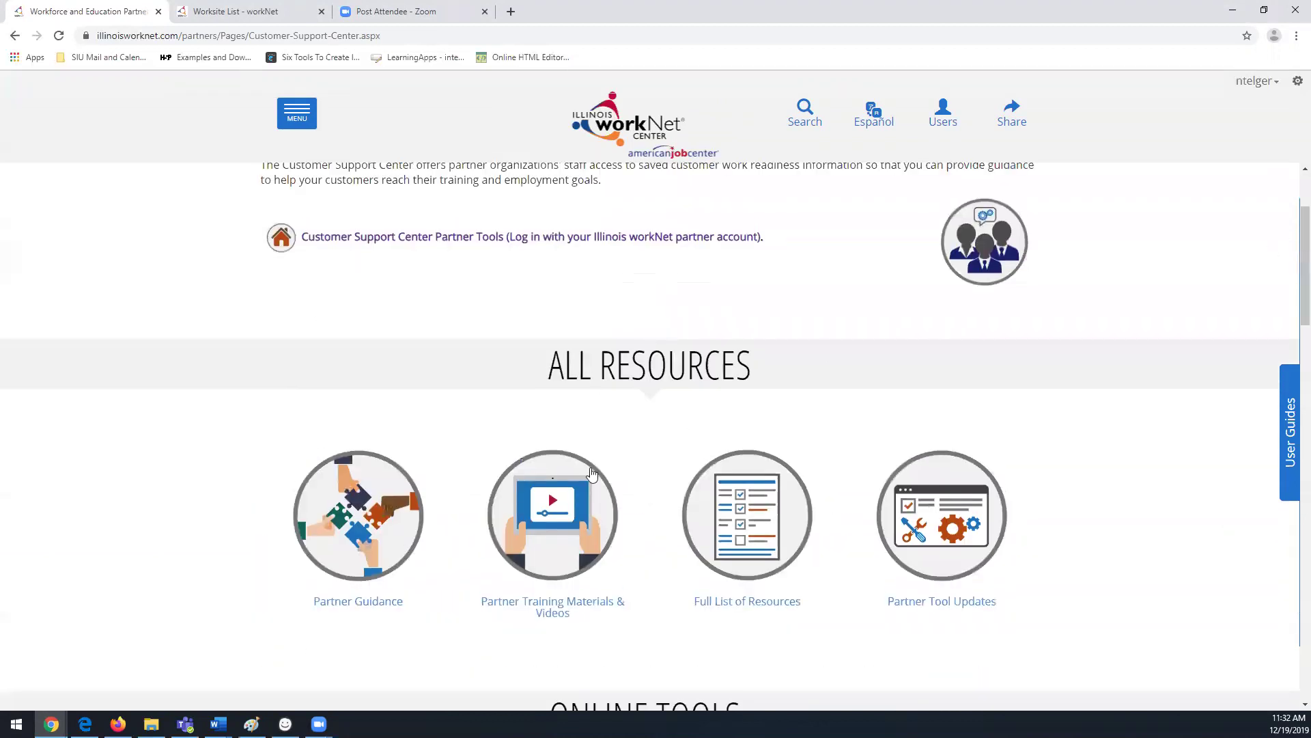
left_click_drag(1295, 293, 1294, 260)
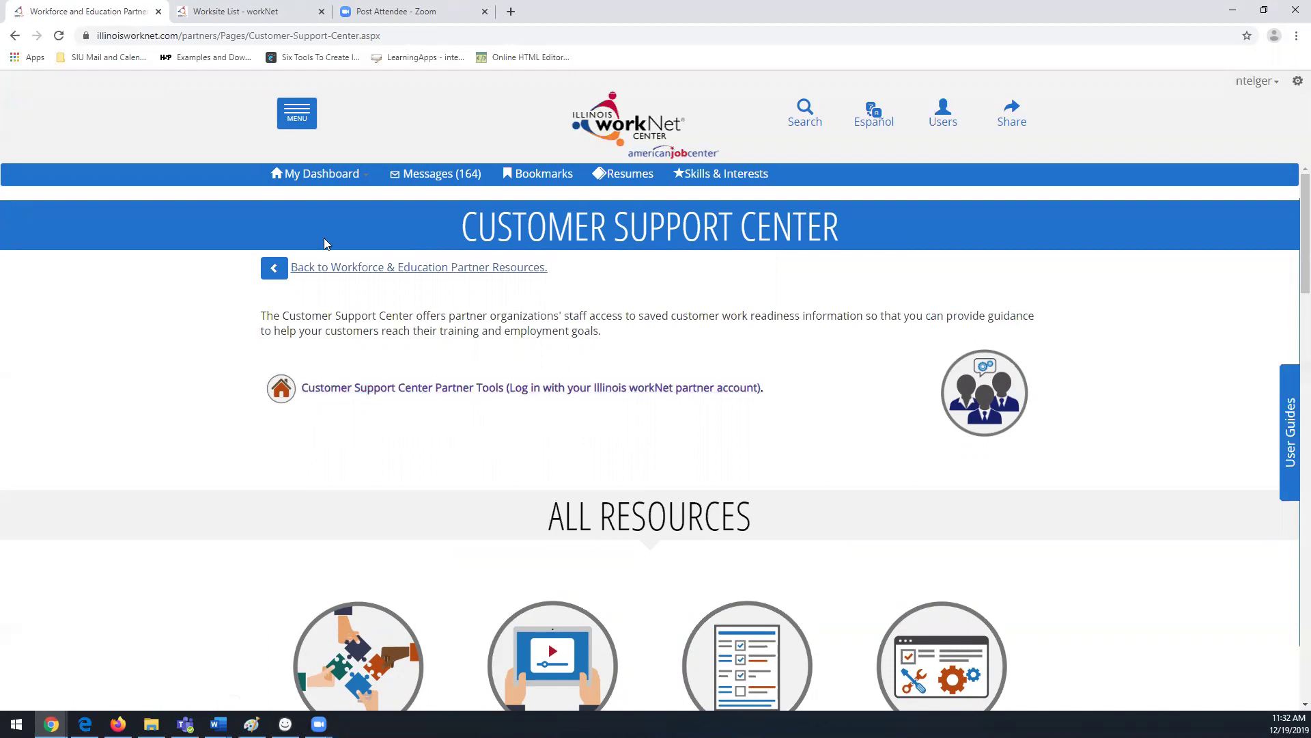
left_click(327, 180)
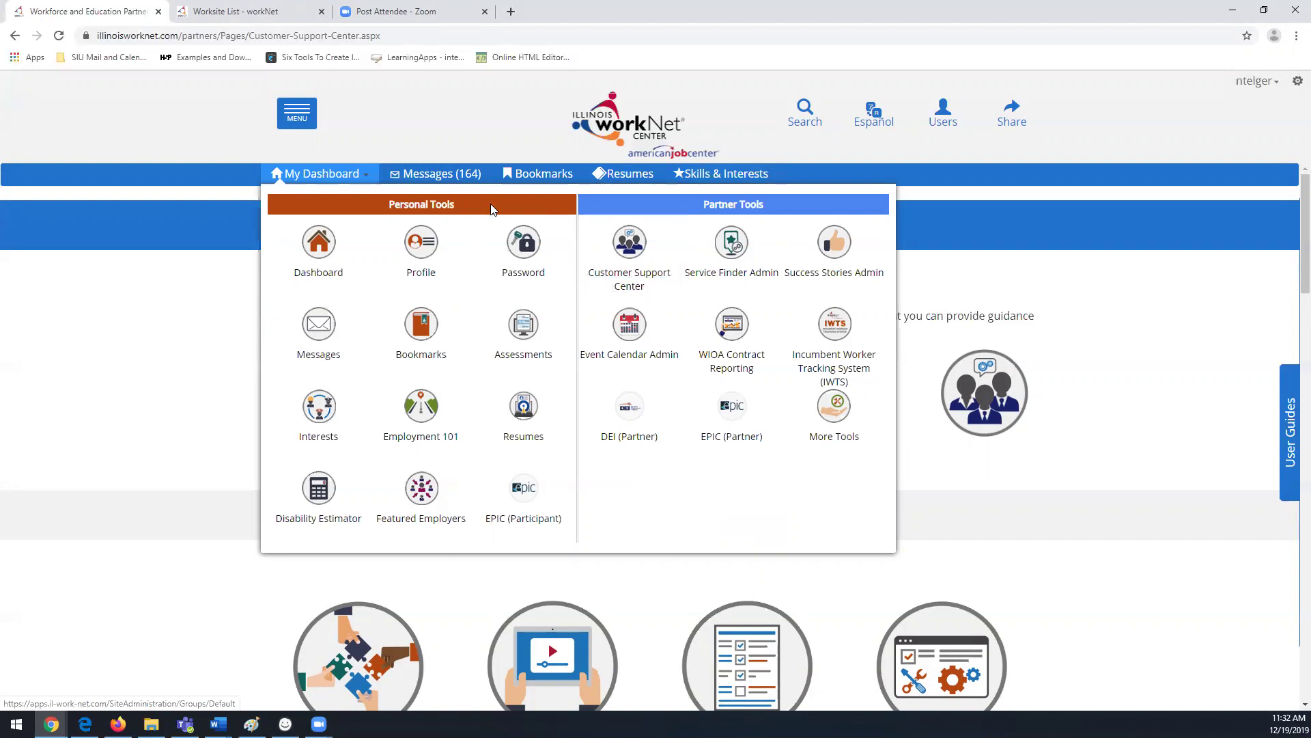
Switch to the open Worksite Placement list and choose Illinois workNet as the project to filter by.
left_click(241, 12)
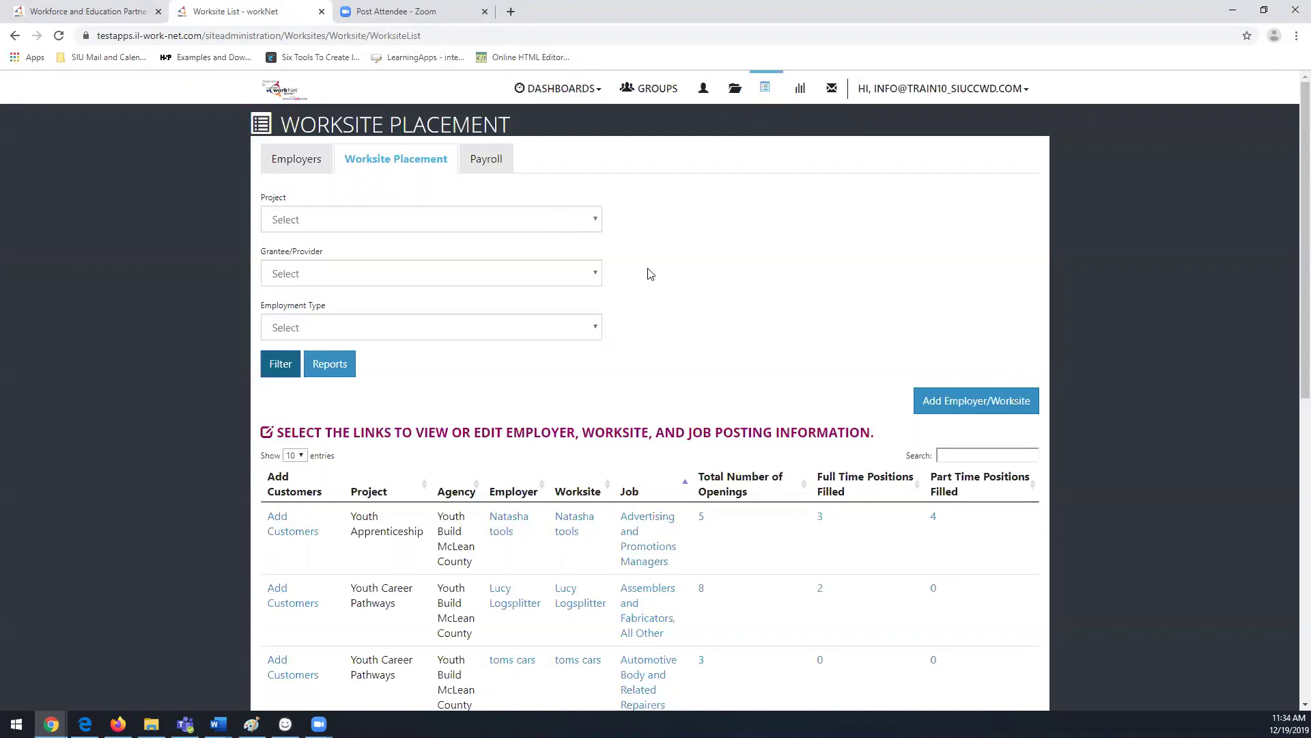
left_click(595, 221)
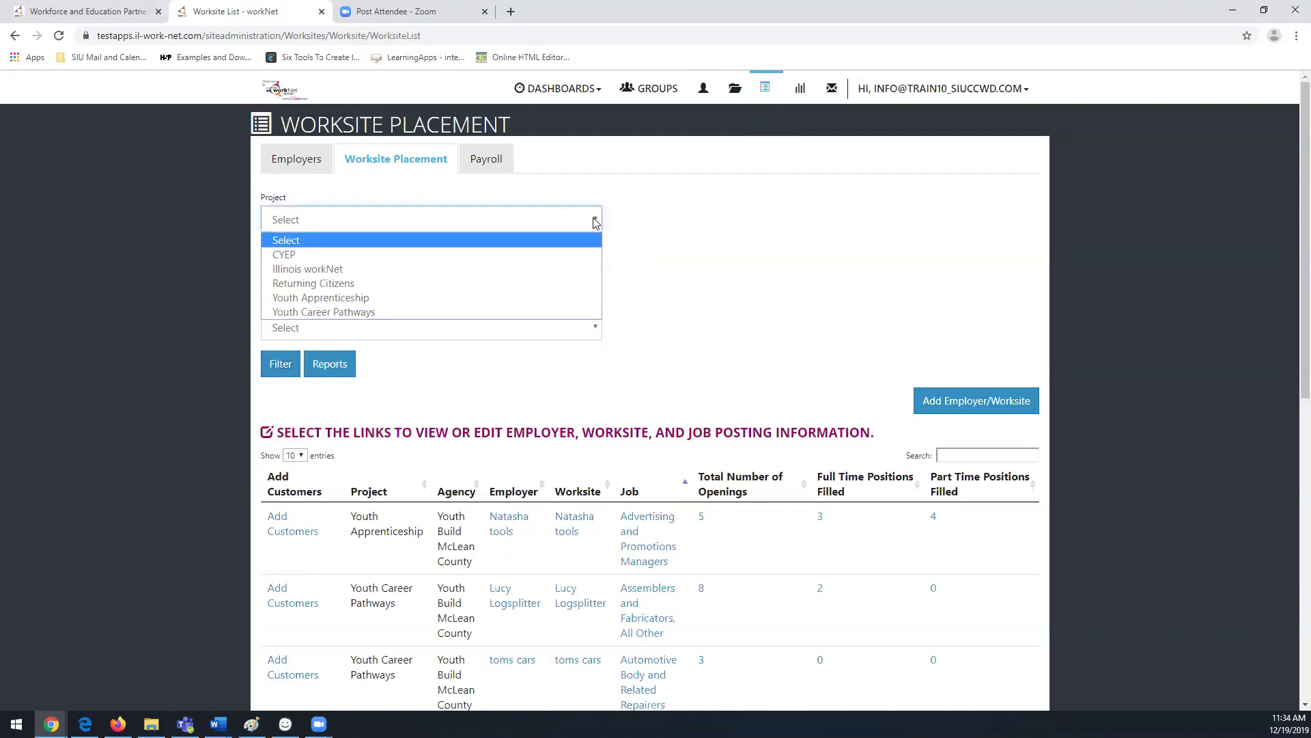
left_click(323, 271)
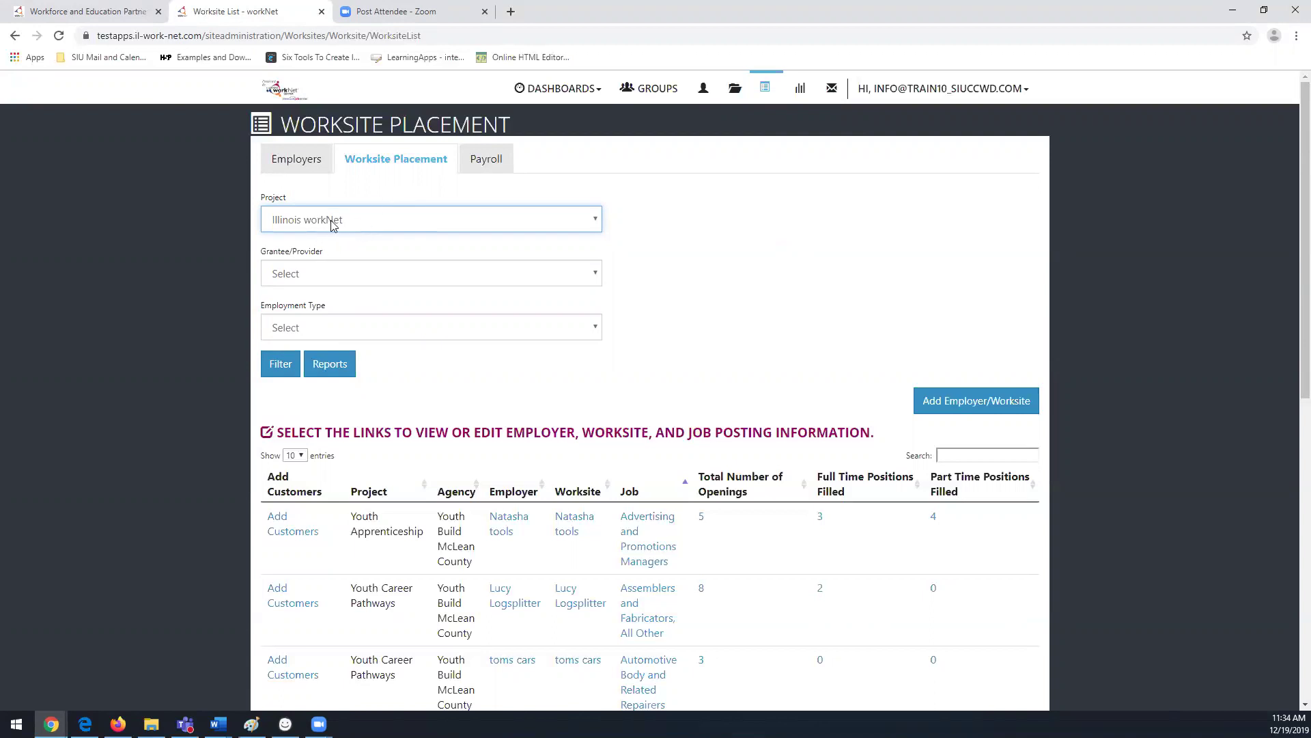
Set the grantee/provider to Personal Group for WPP Train10 and apply the filter to the worksite list.
left_click(355, 279)
left_click(355, 279)
left_click(554, 274)
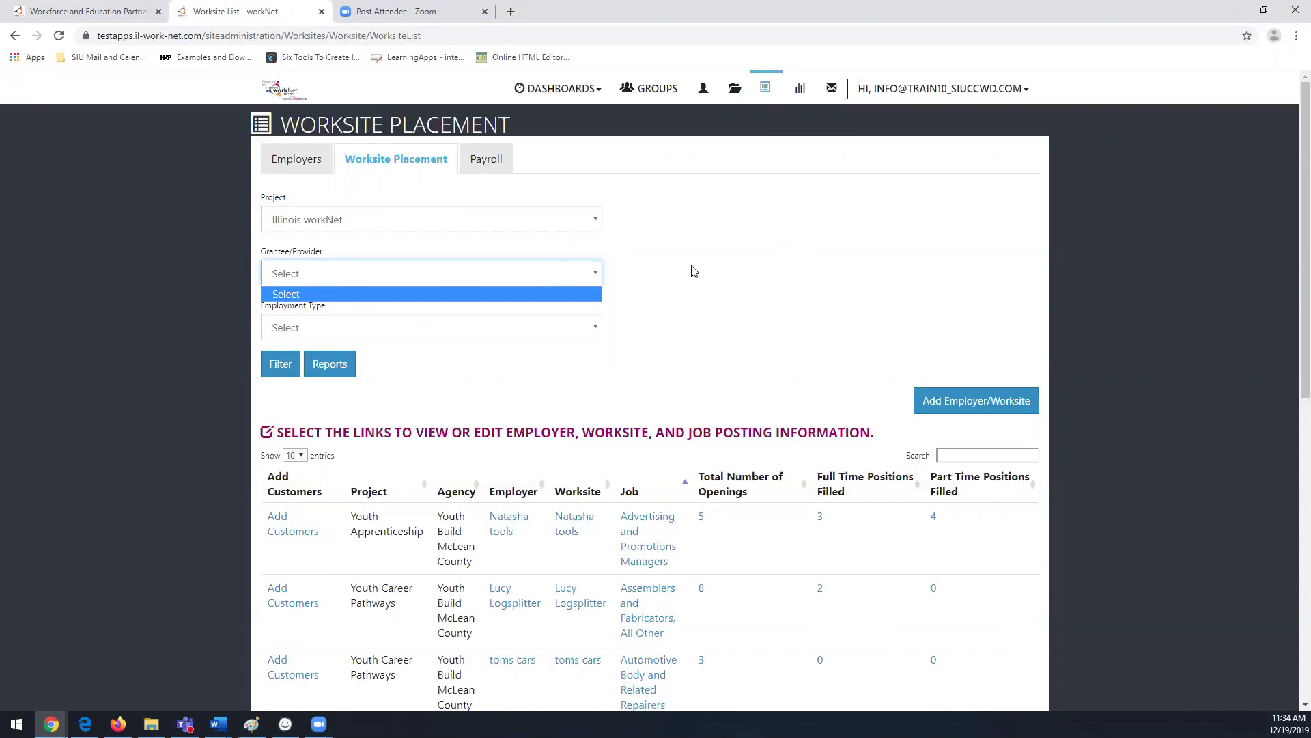
left_click(735, 269)
left_click(546, 271)
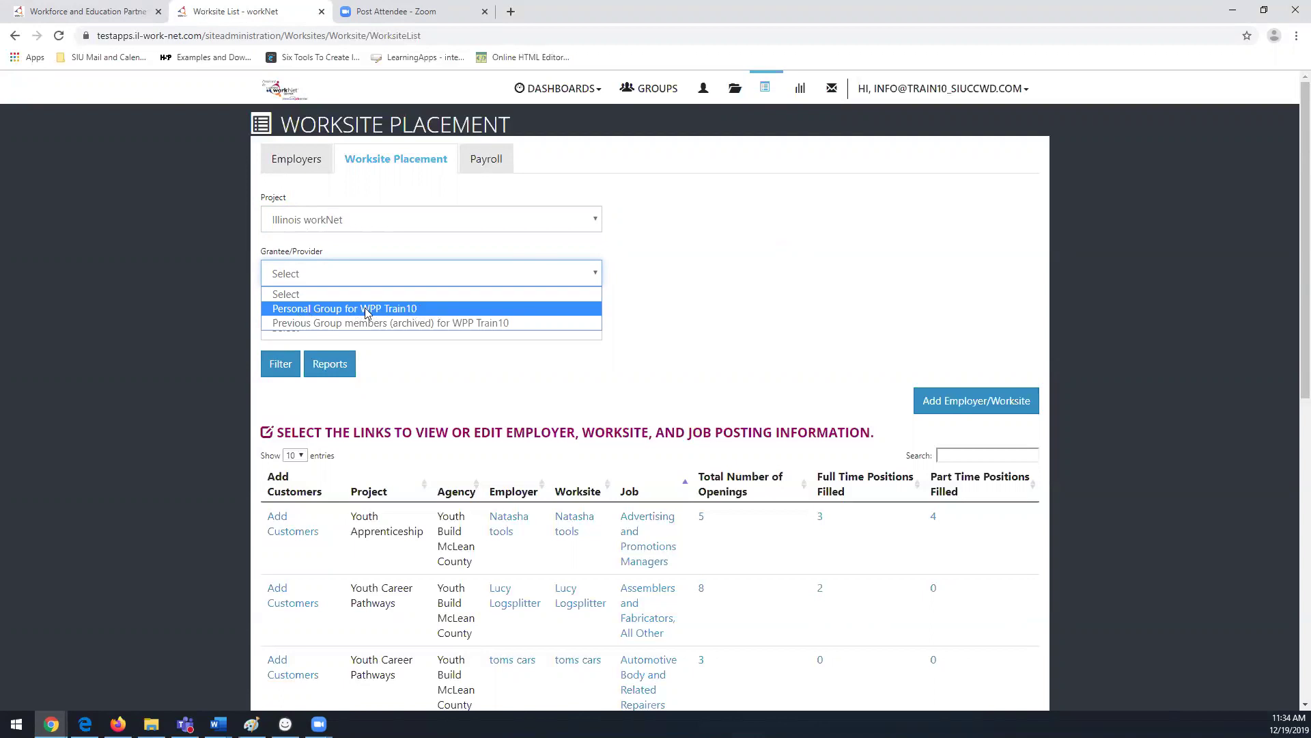
left_click(401, 309)
left_click(291, 368)
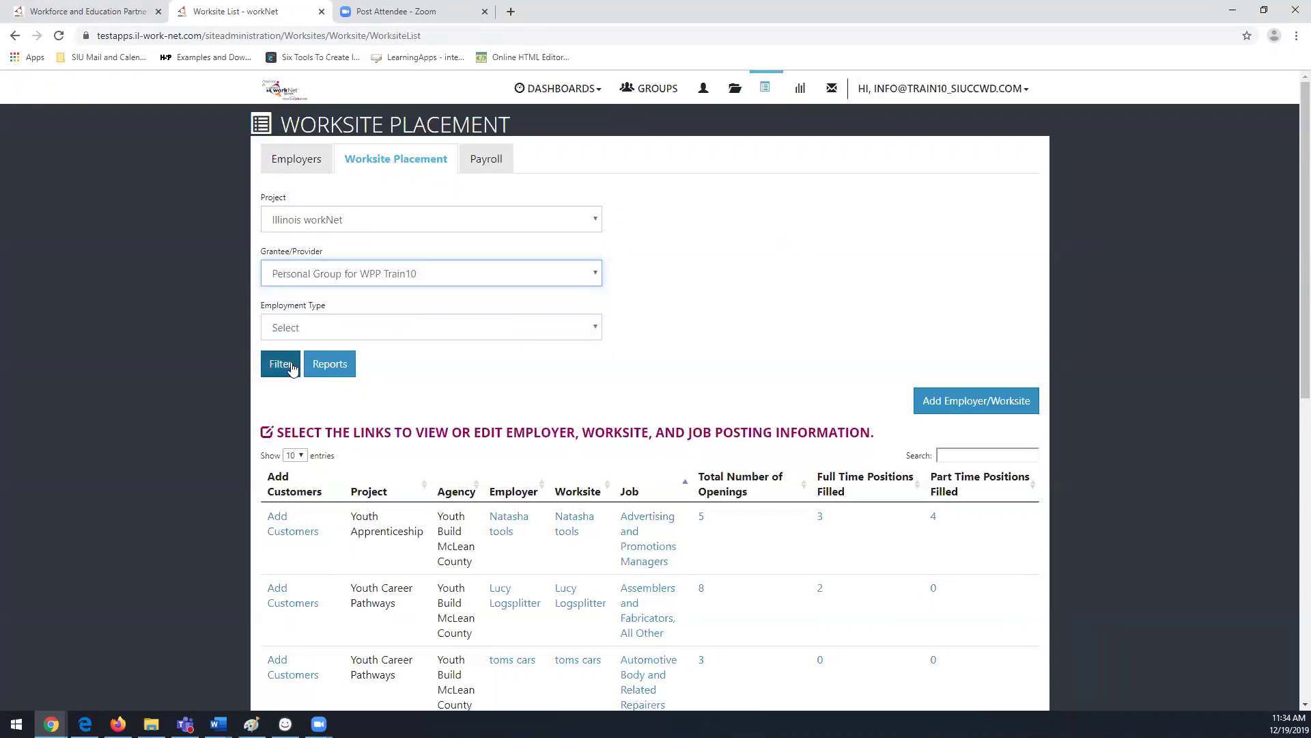
left_click(291, 368)
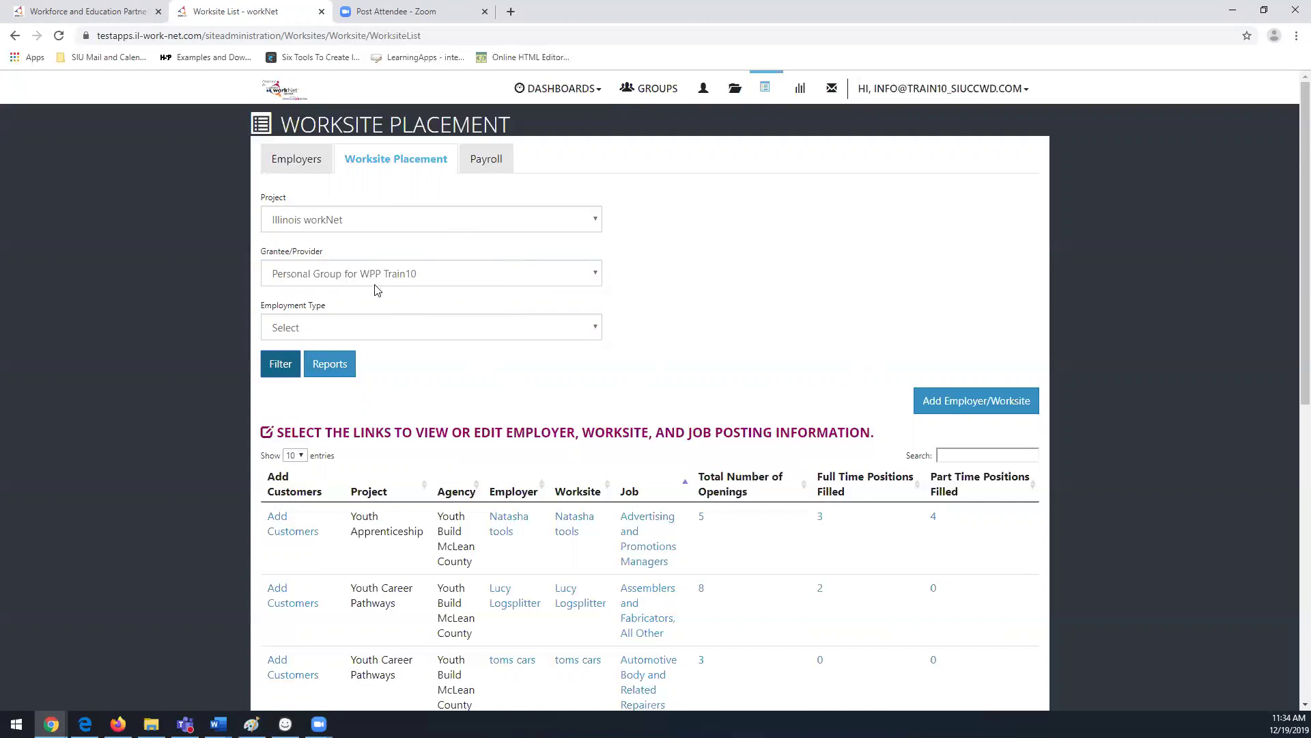
left_click(280, 364)
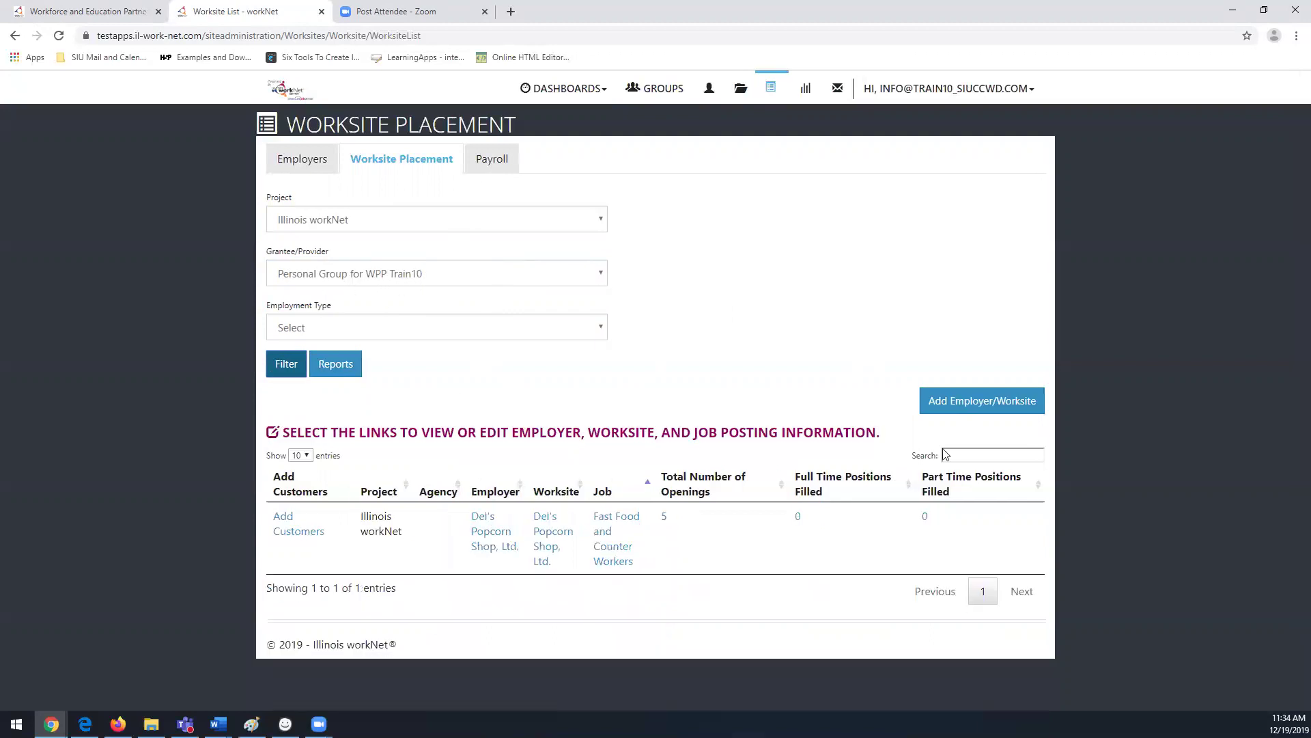
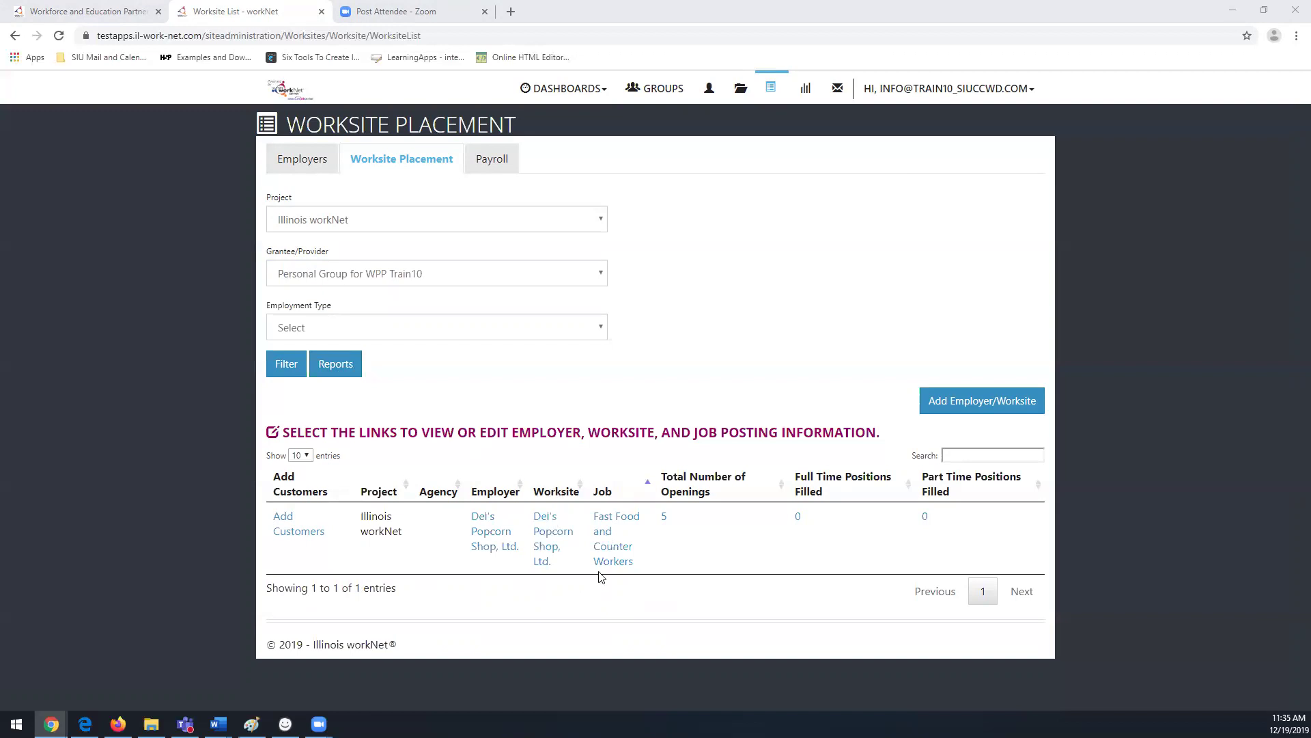
Open the blank new employer form, review its fields from start to end and return to the worksite list.
left_click(953, 403)
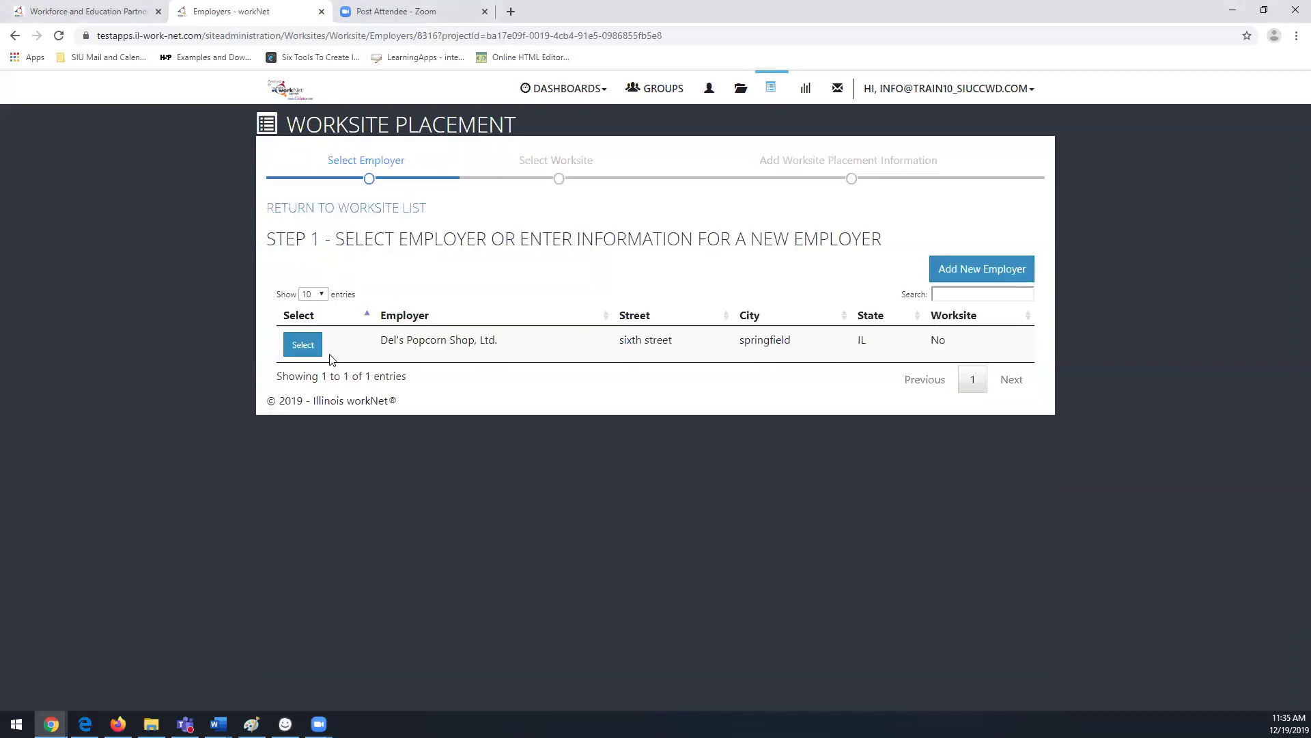
left_click(989, 273)
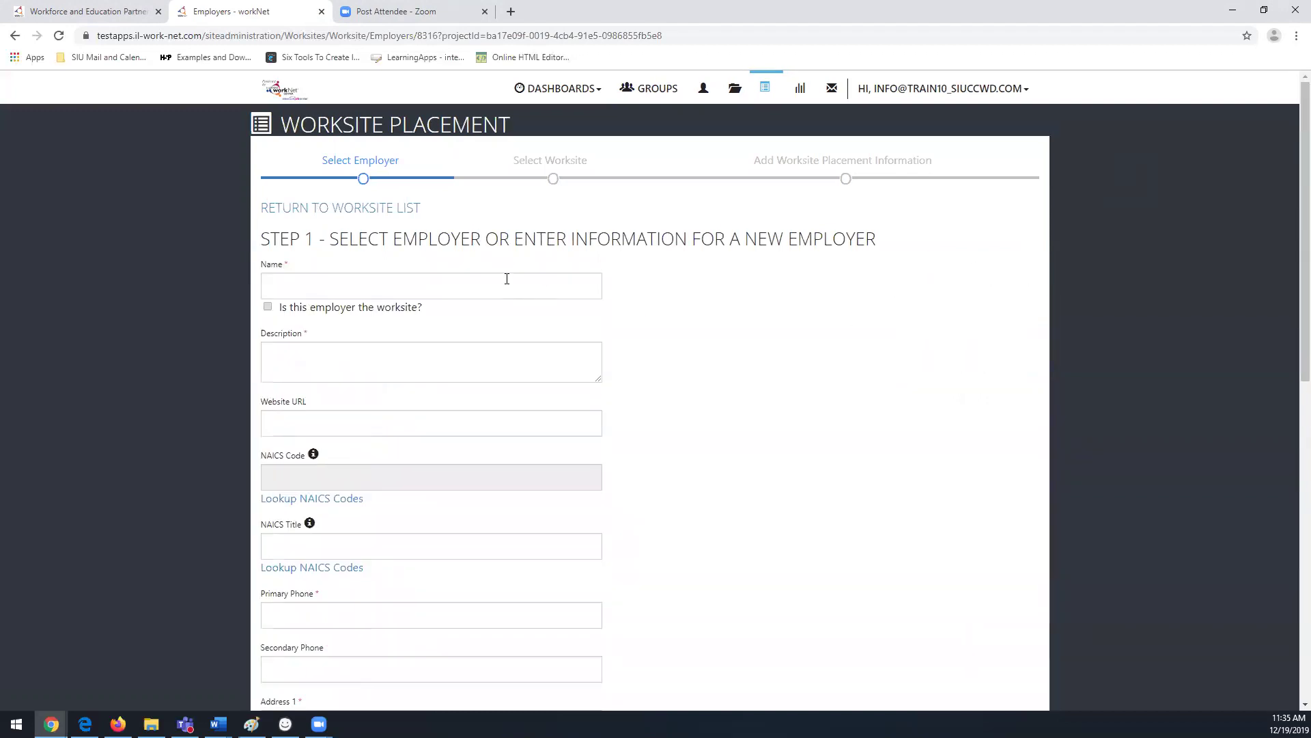
scroll(1289, 175, "down", 4)
scroll(1290, 175, "up", 4)
scroll(805, 181, "down", 3)
scroll(805, 181, "up", 3)
left_click(290, 213)
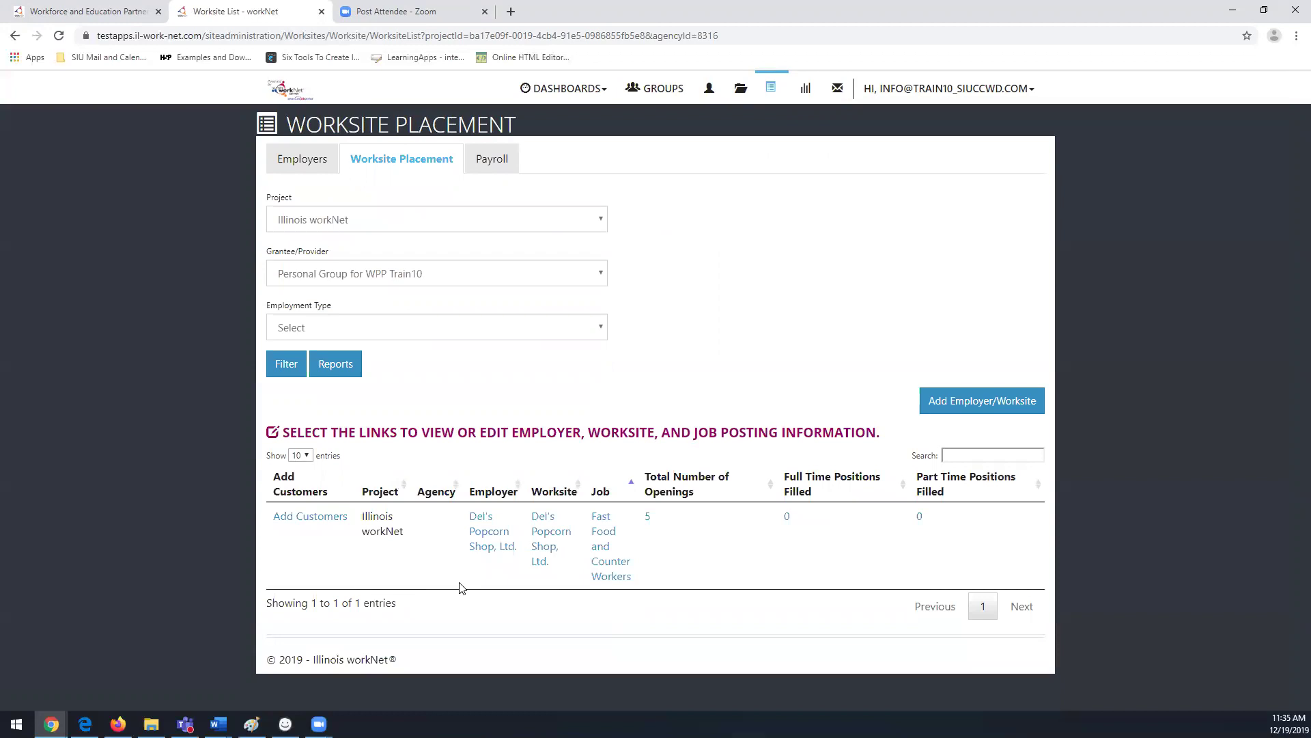
Open the employer record of Del's Popcorn Shop, Ltd. and review its details through to the ZIP code.
left_click(487, 549)
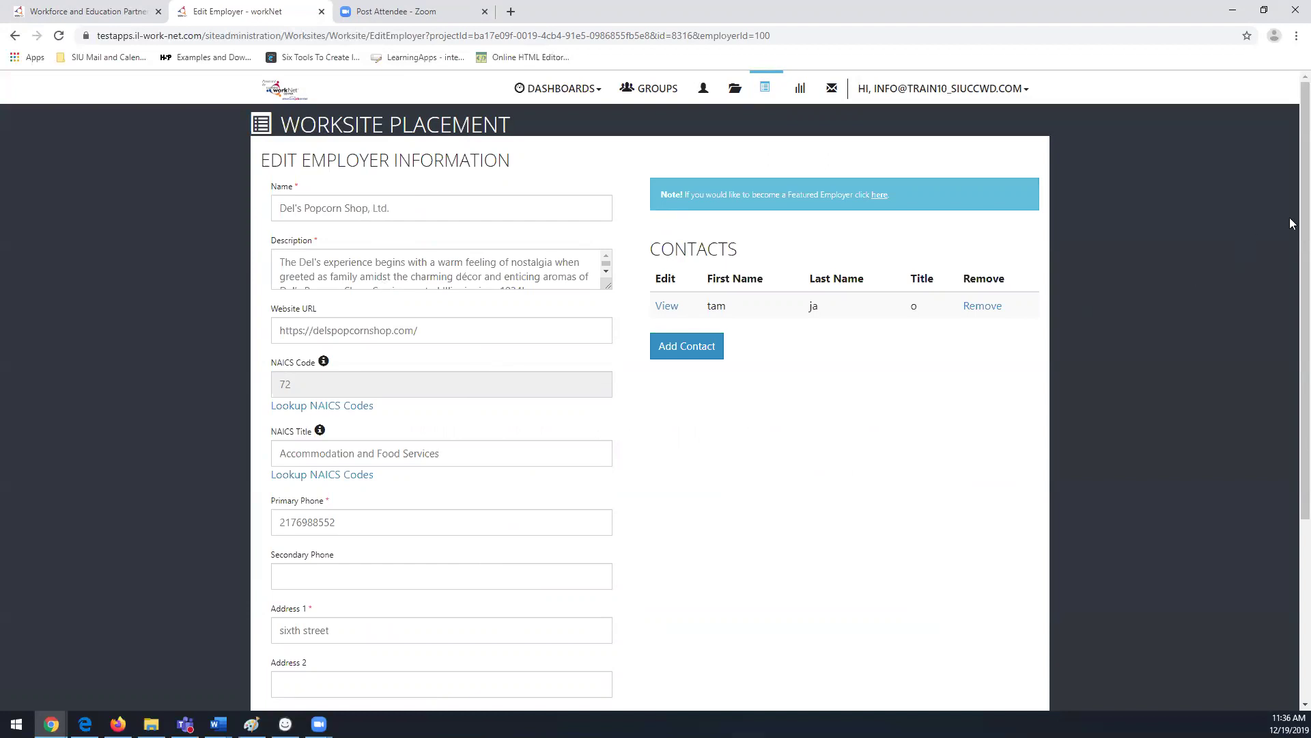
scroll(846, 284, "down", 2)
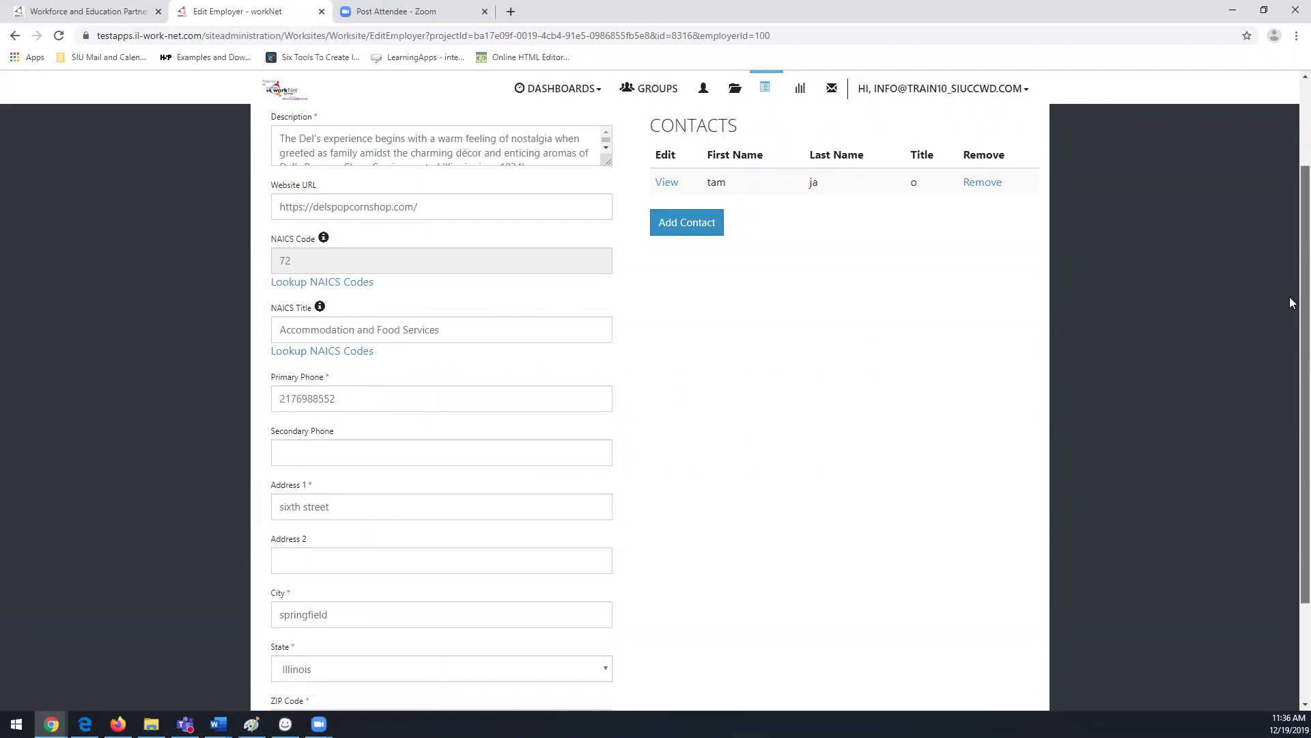
scroll(1291, 293, "down", 2)
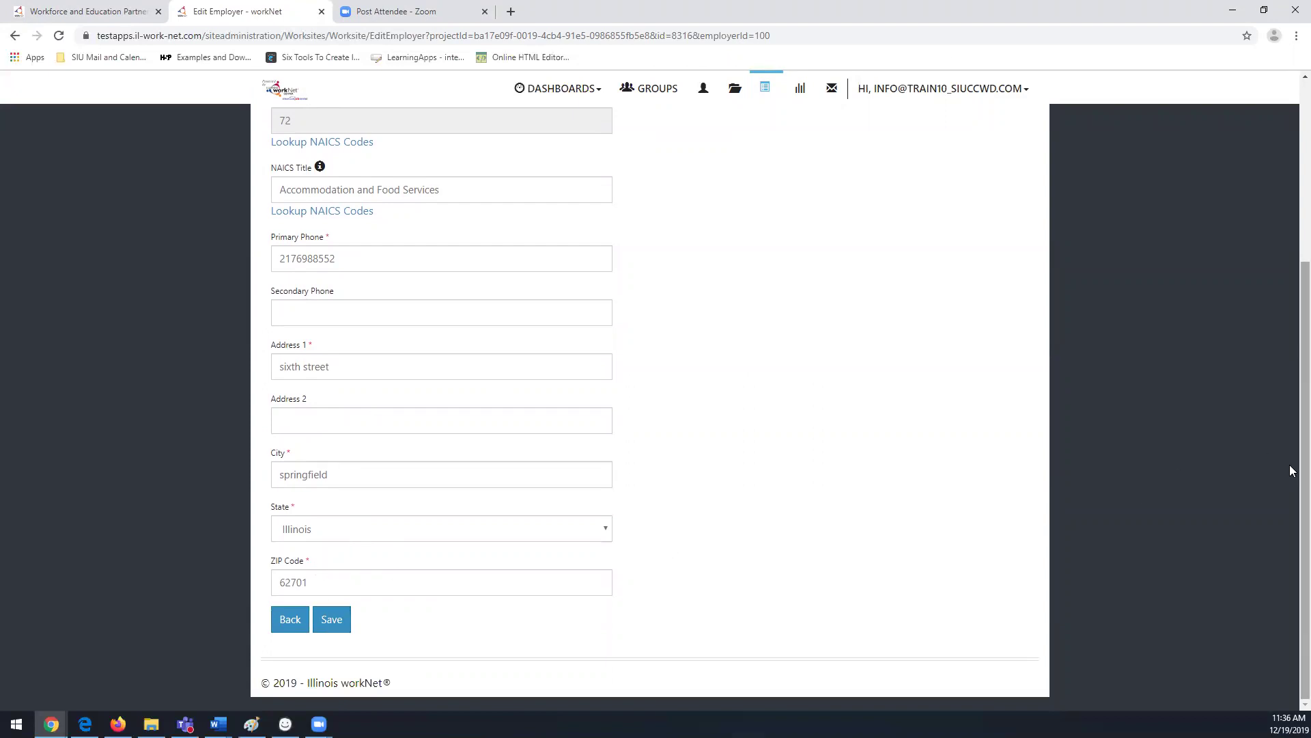
scroll(1290, 448, "up", 4)
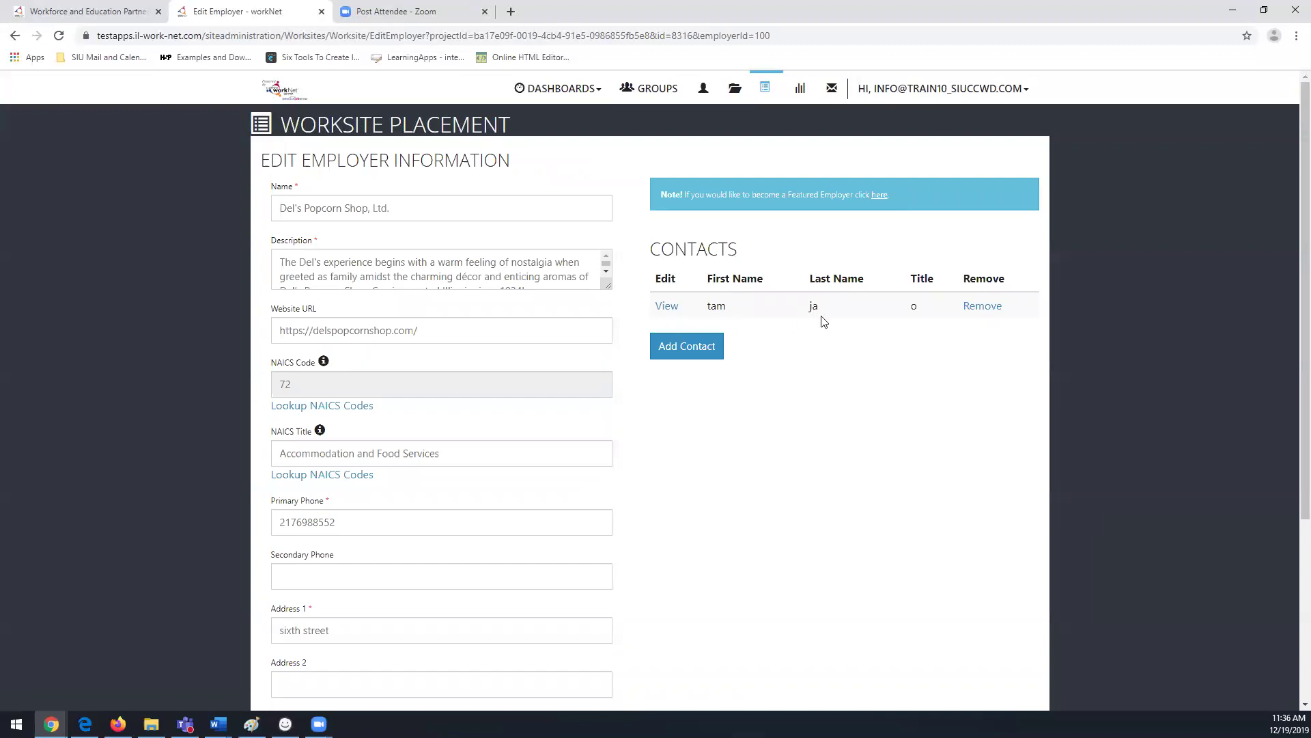
View the blank contact form in the employer record, cancel it and return to the worksite list.
left_click(694, 347)
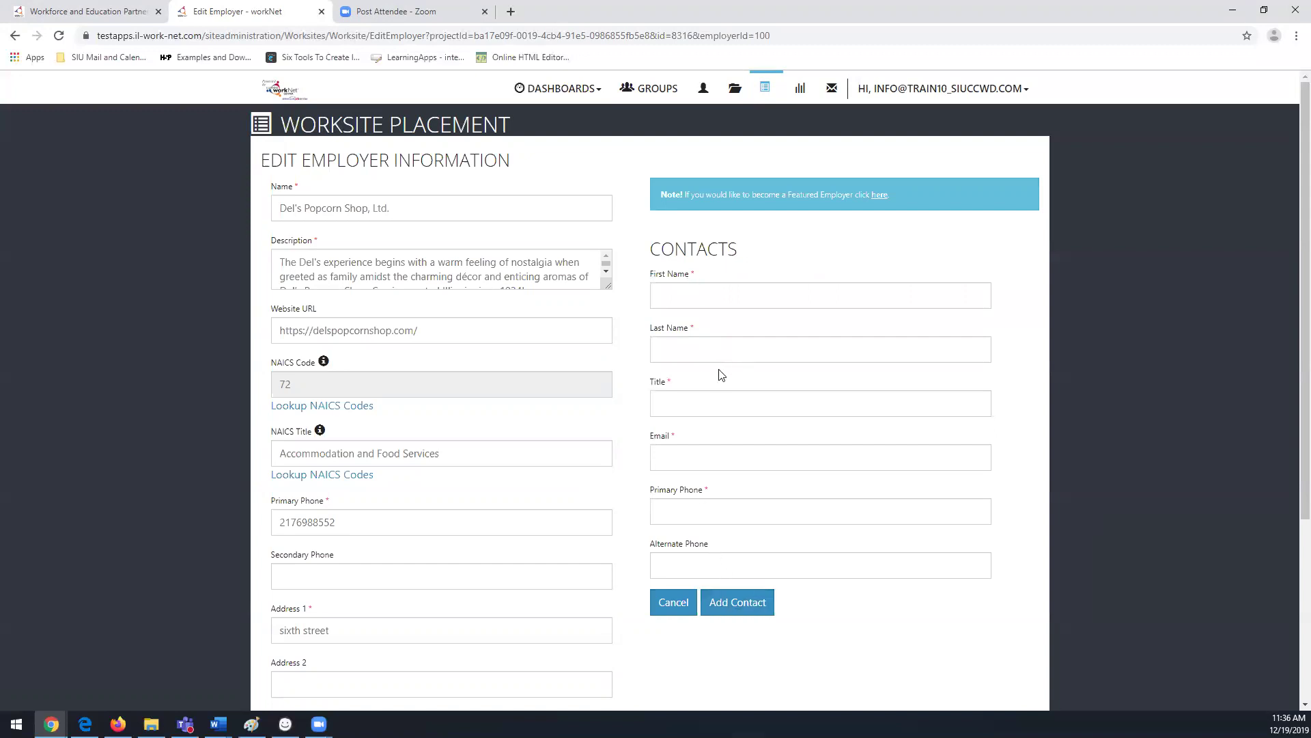
left_click(694, 602)
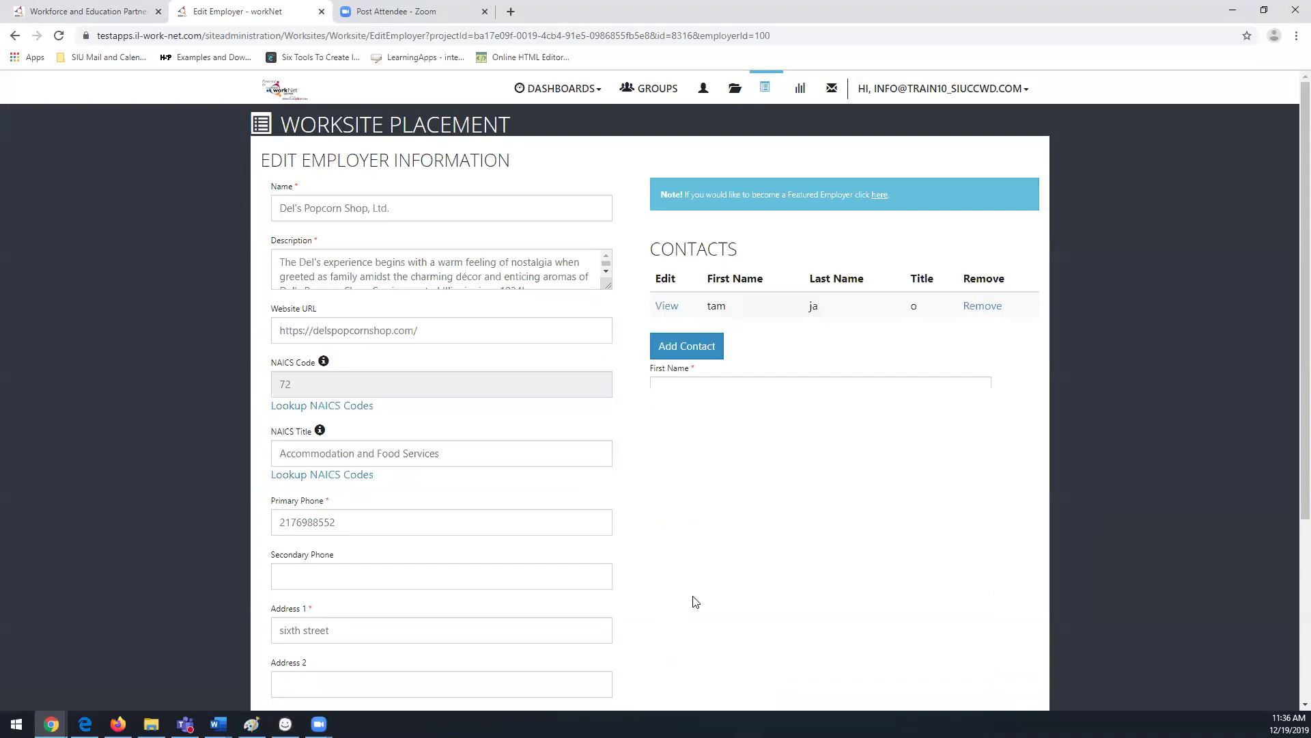
left_click(89, 12)
left_click(225, 12)
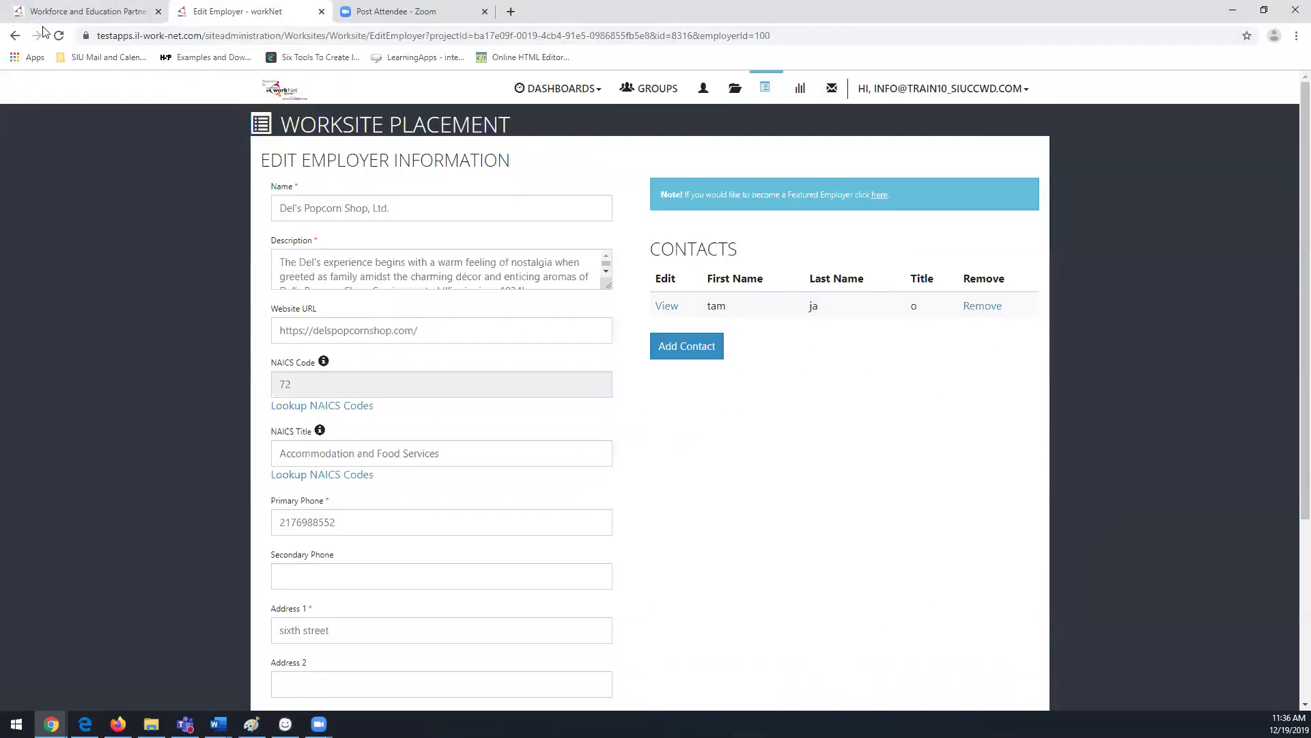
left_click(15, 35)
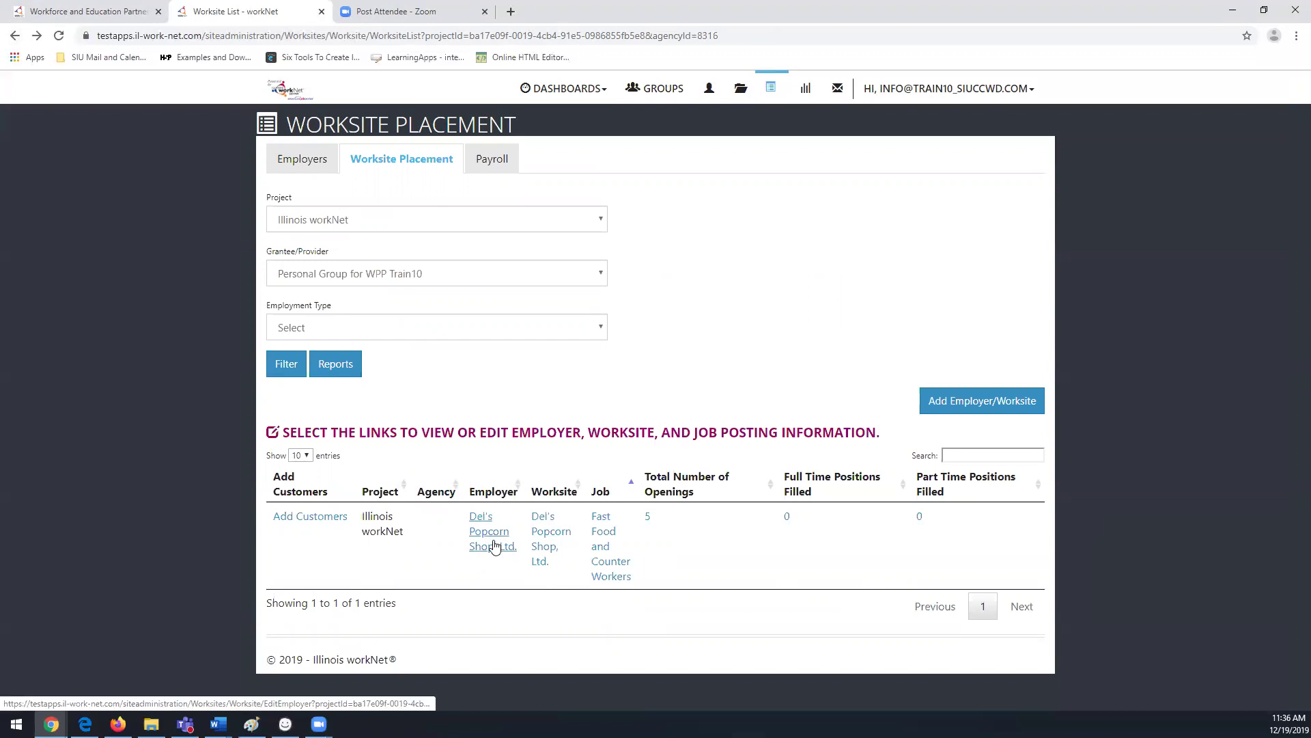
View the worksite record of Del's Popcorn Shop, Ltd., then open its Fast Food and Counter Workers job posting from the list.
left_click(550, 542)
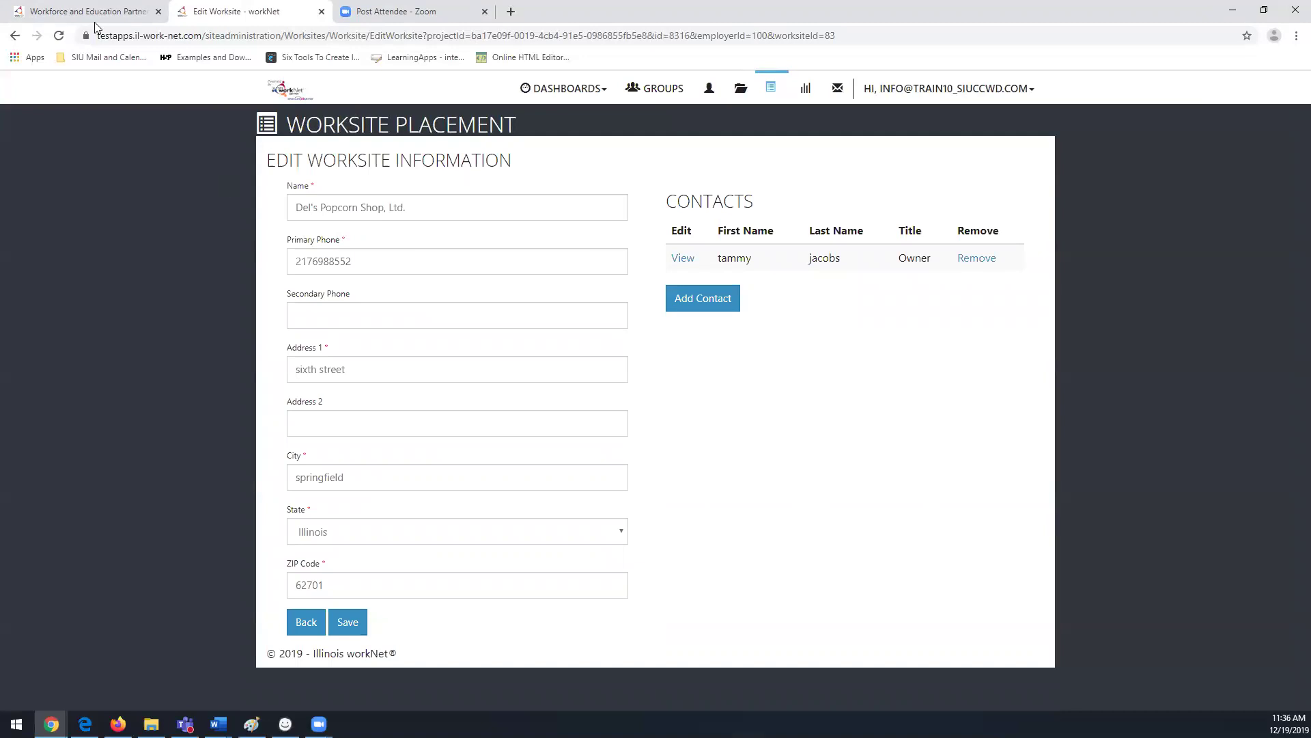
left_click(14, 35)
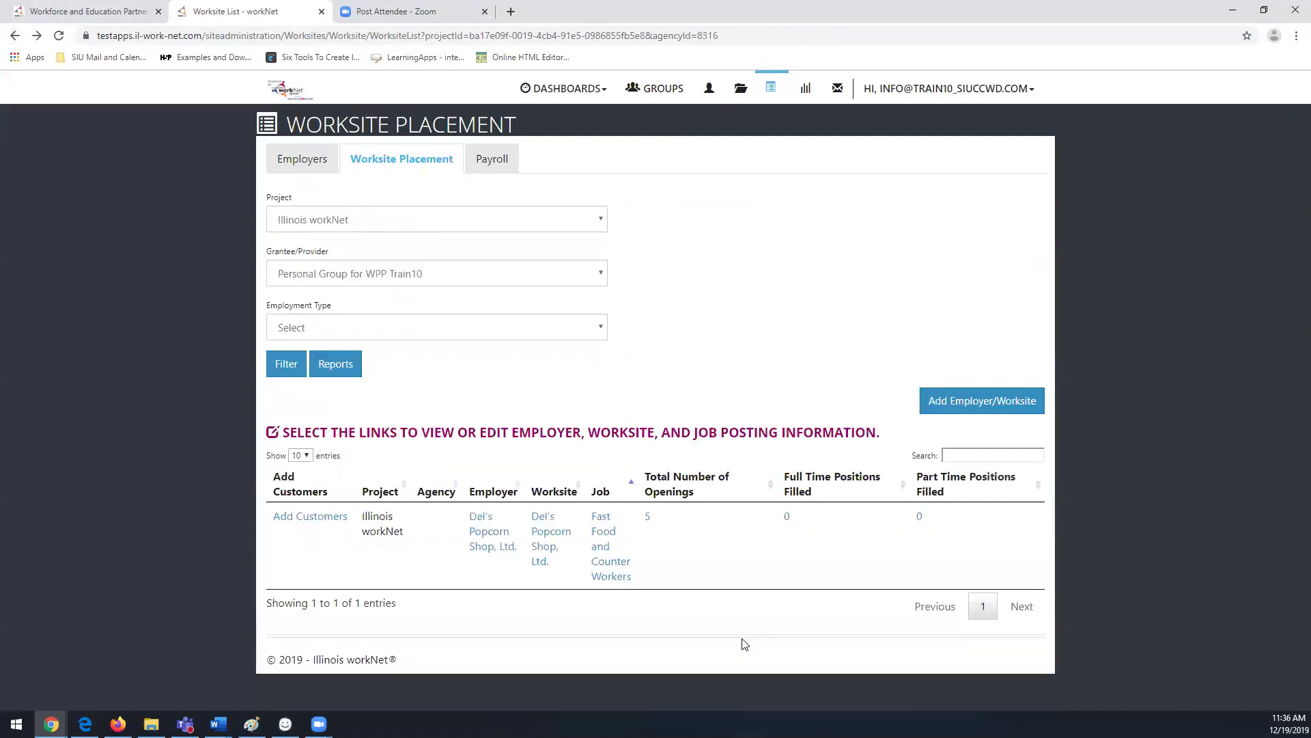
left_click(608, 554)
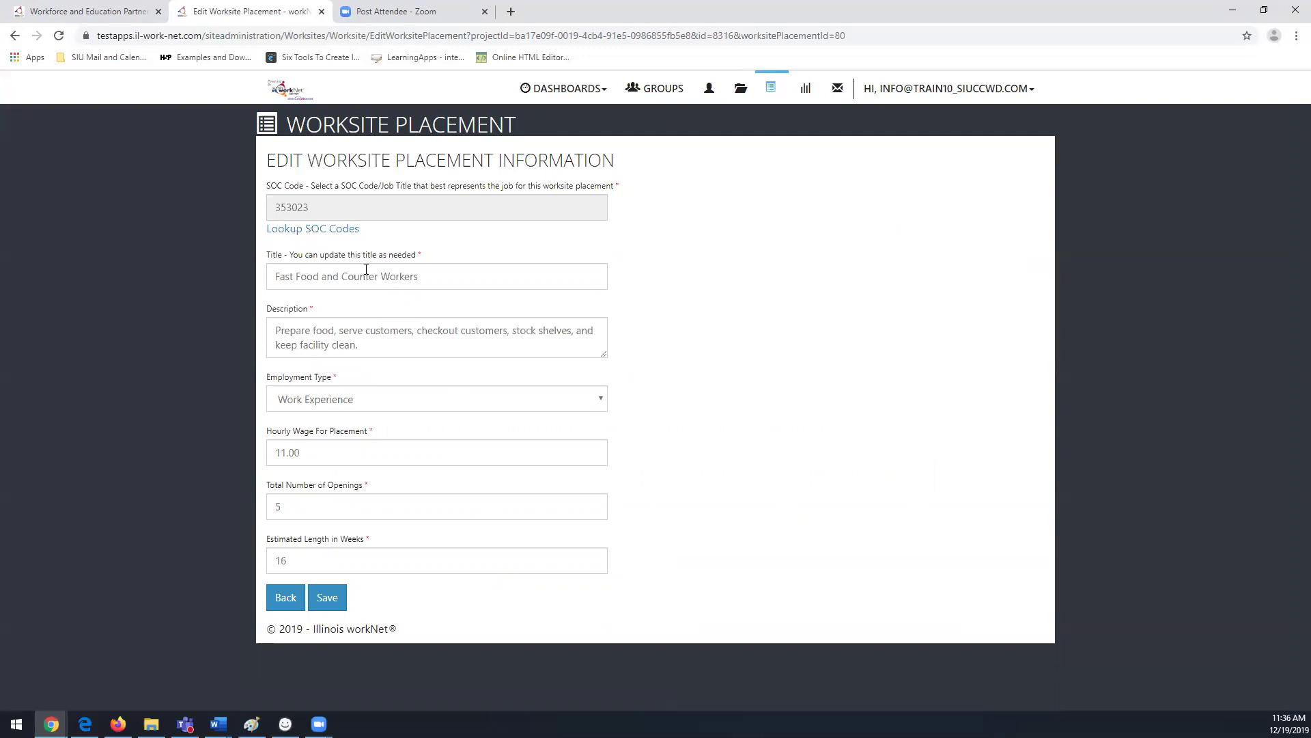
Look up SOC codes with the keyword "fast", search for Fast Food and Counter Workers, and close the lookup without selecting a code.
left_click(305, 231)
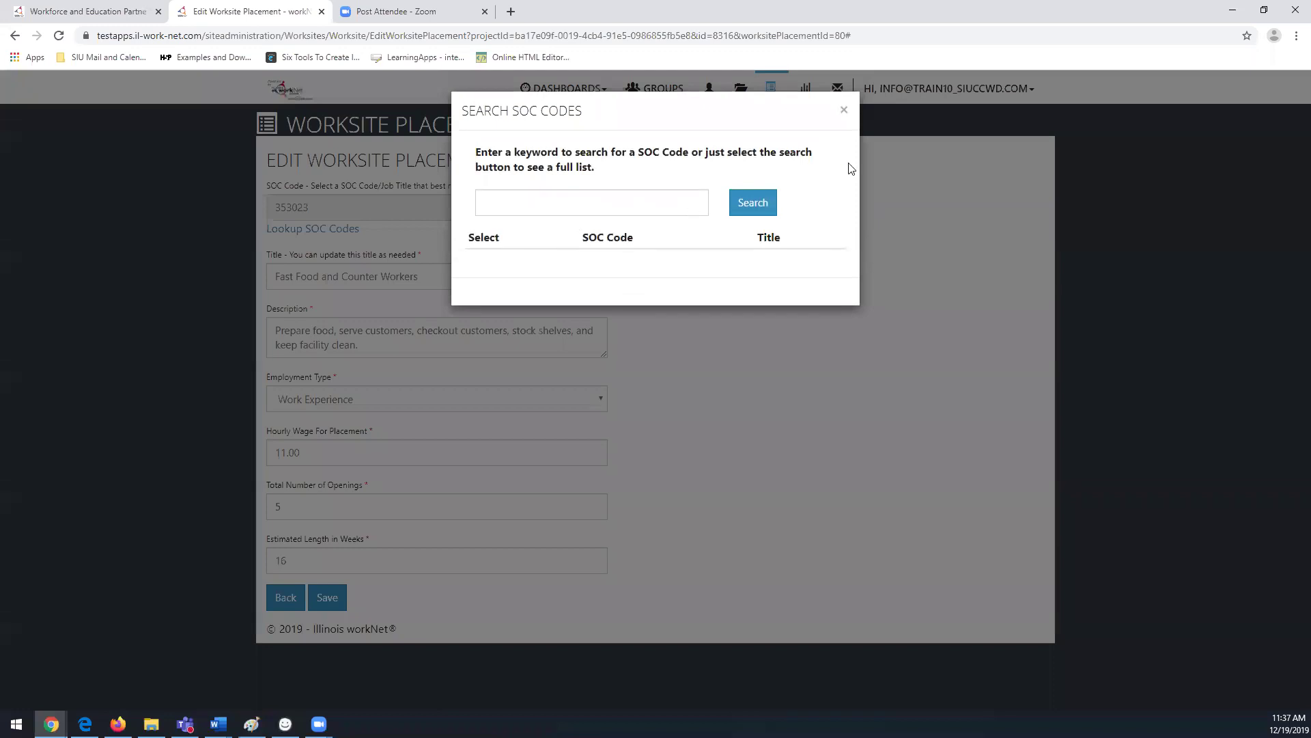
left_click(844, 112)
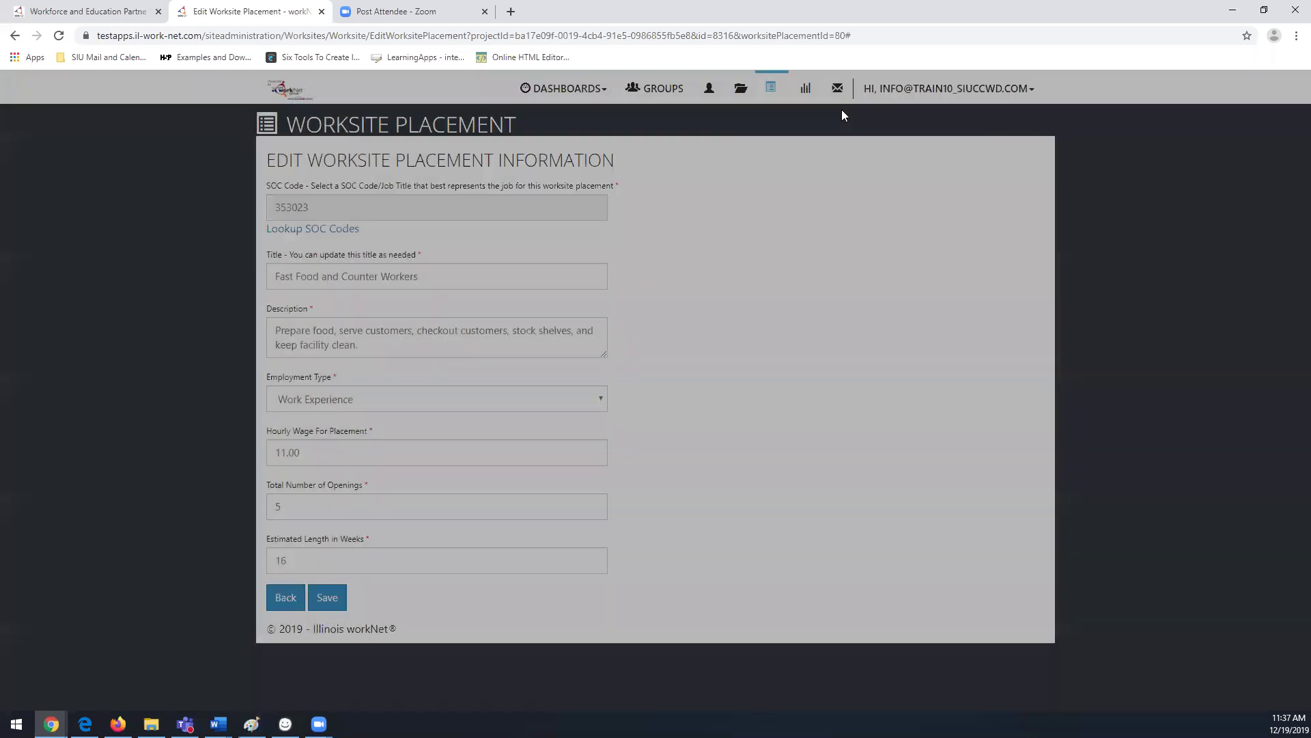
left_click(338, 235)
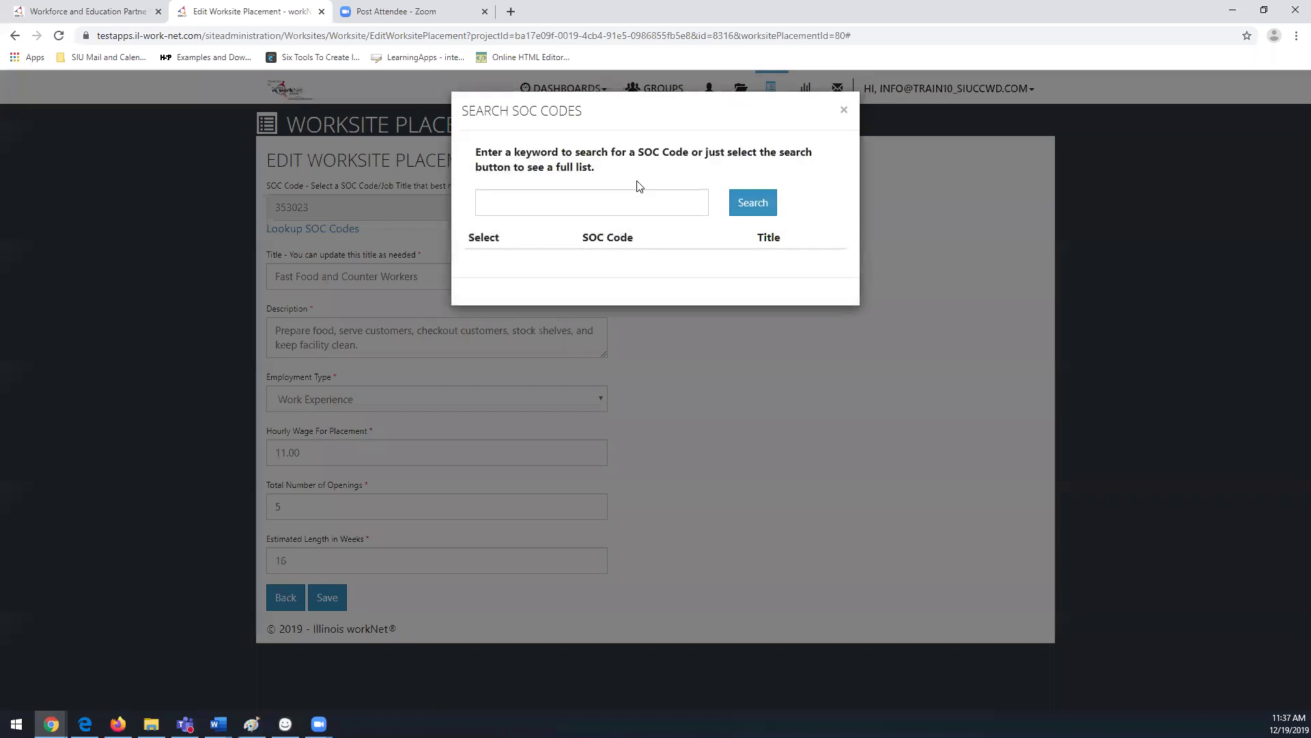
type("fast")
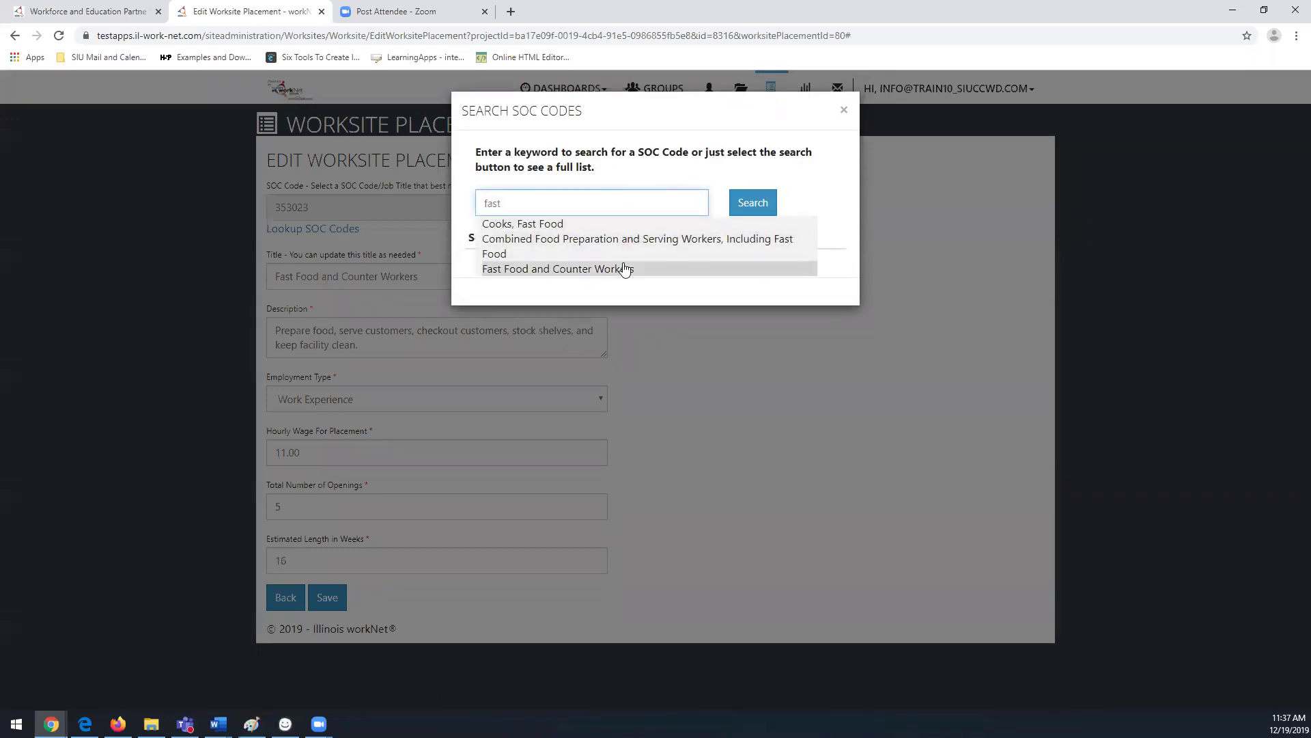
key("Down")
key("Down")
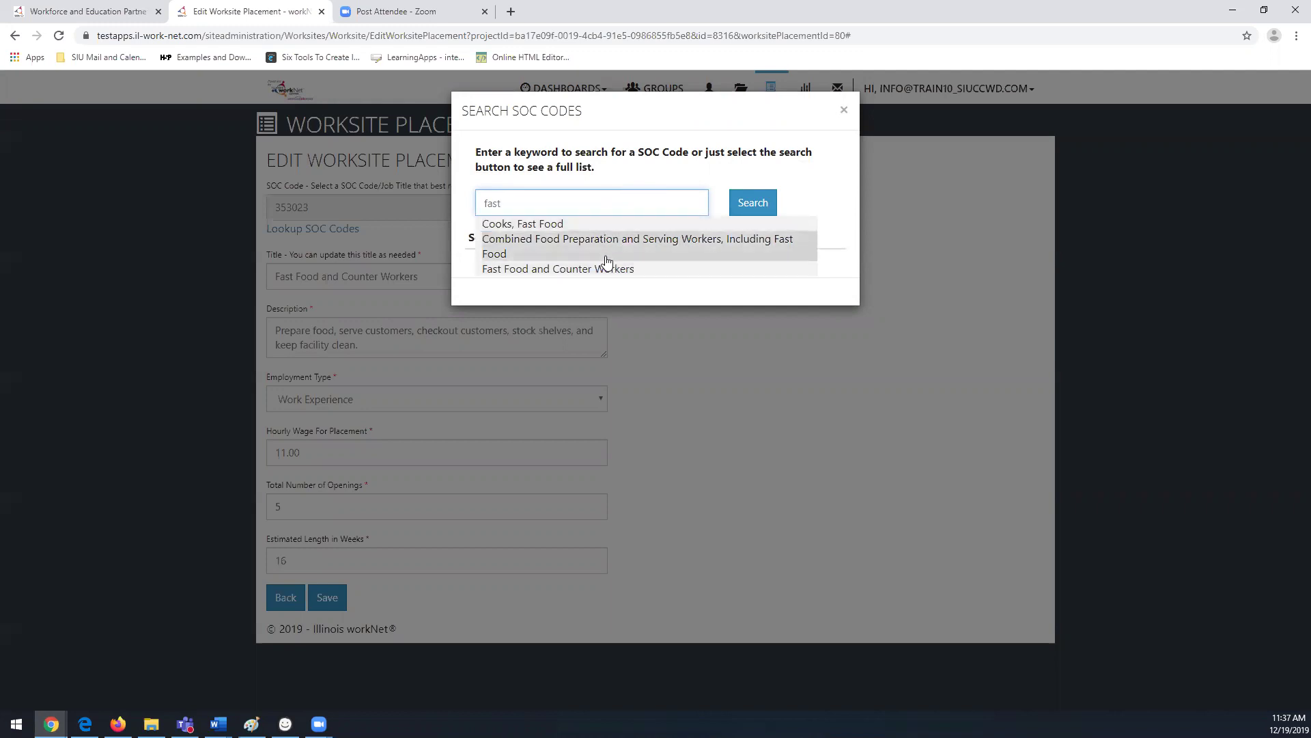
key("Up")
key("Up")
key("Down")
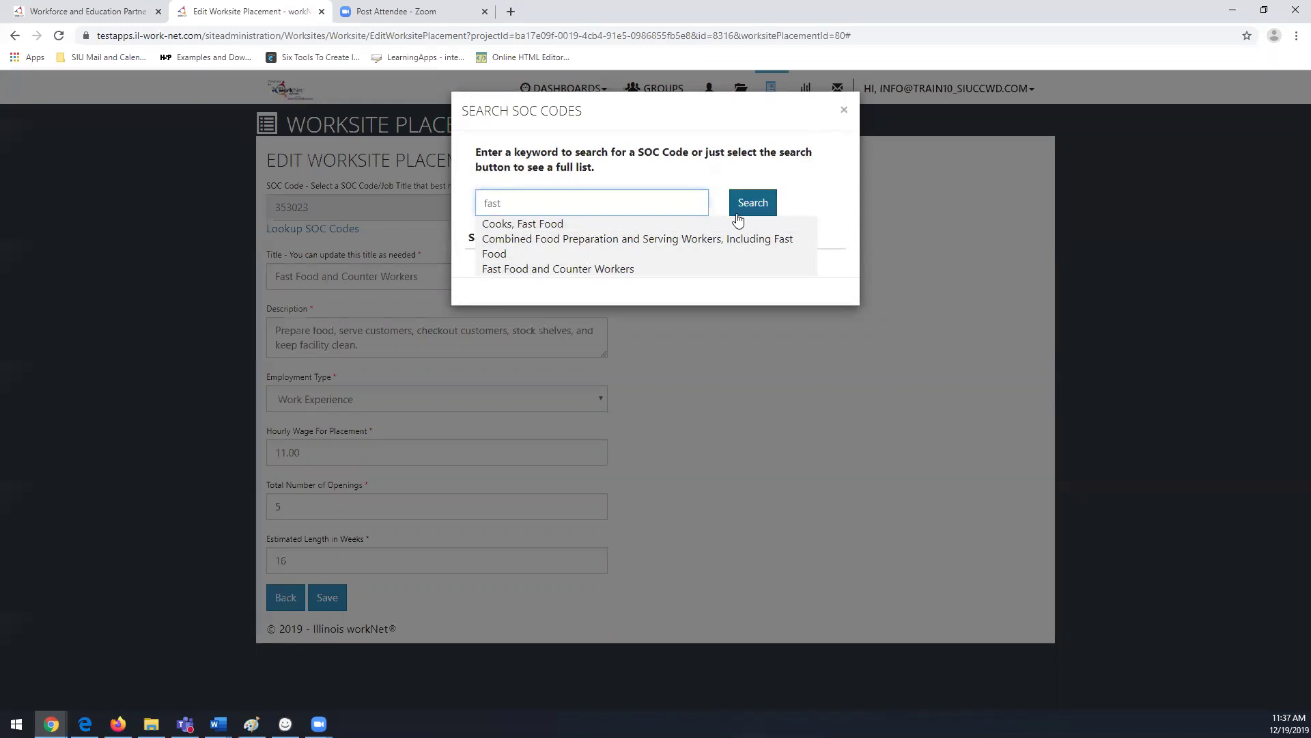
left_click(615, 280)
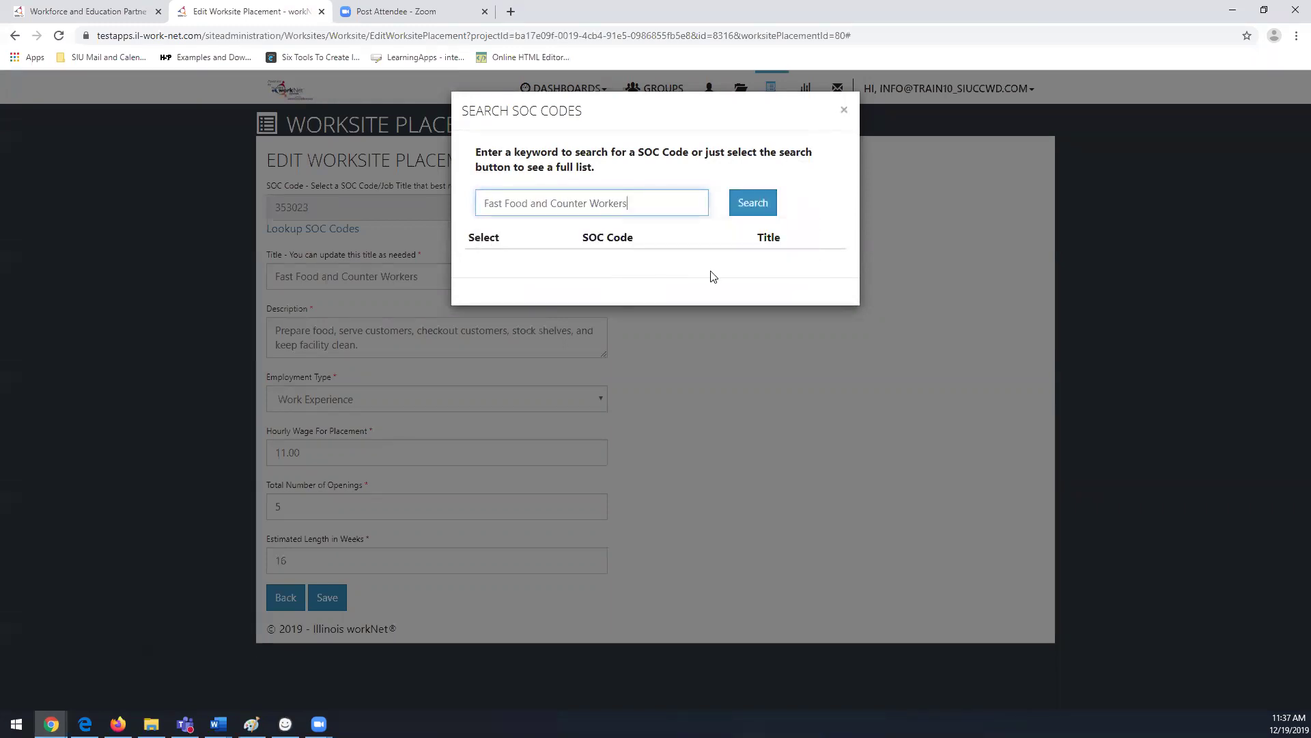
left_click(750, 203)
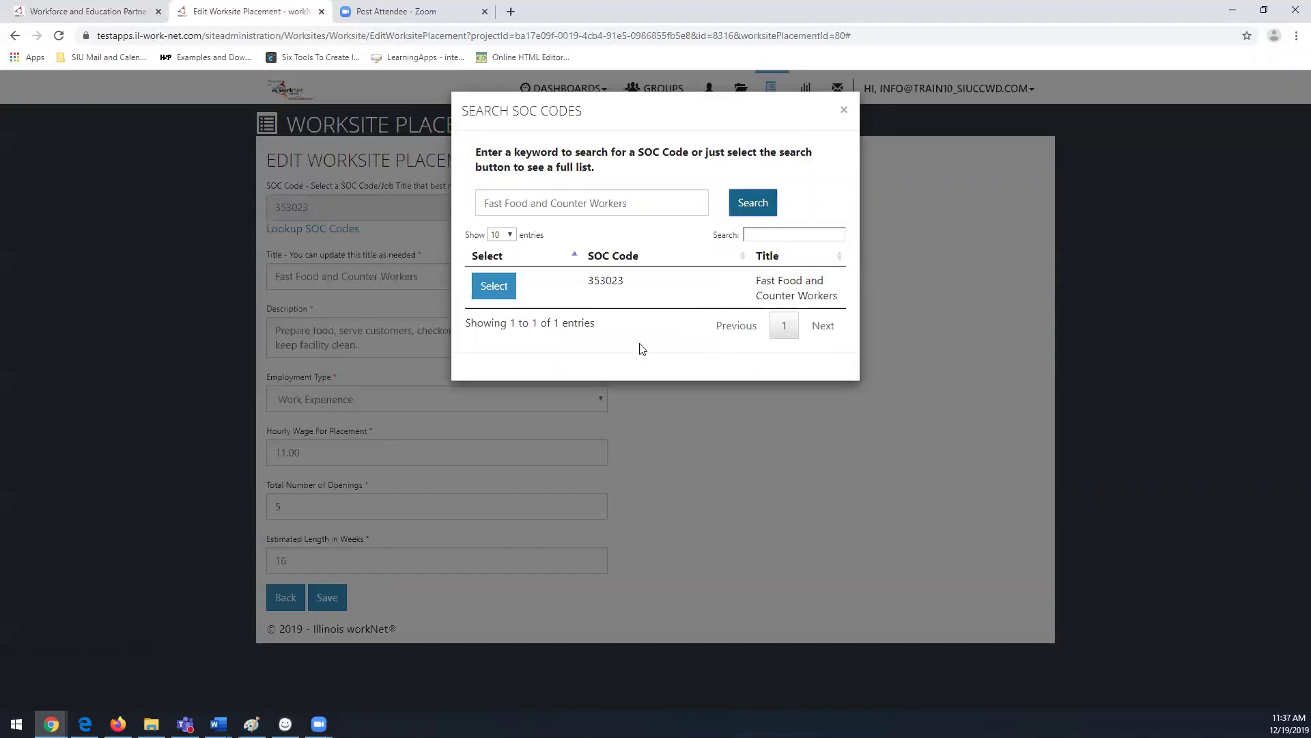
left_click(844, 110)
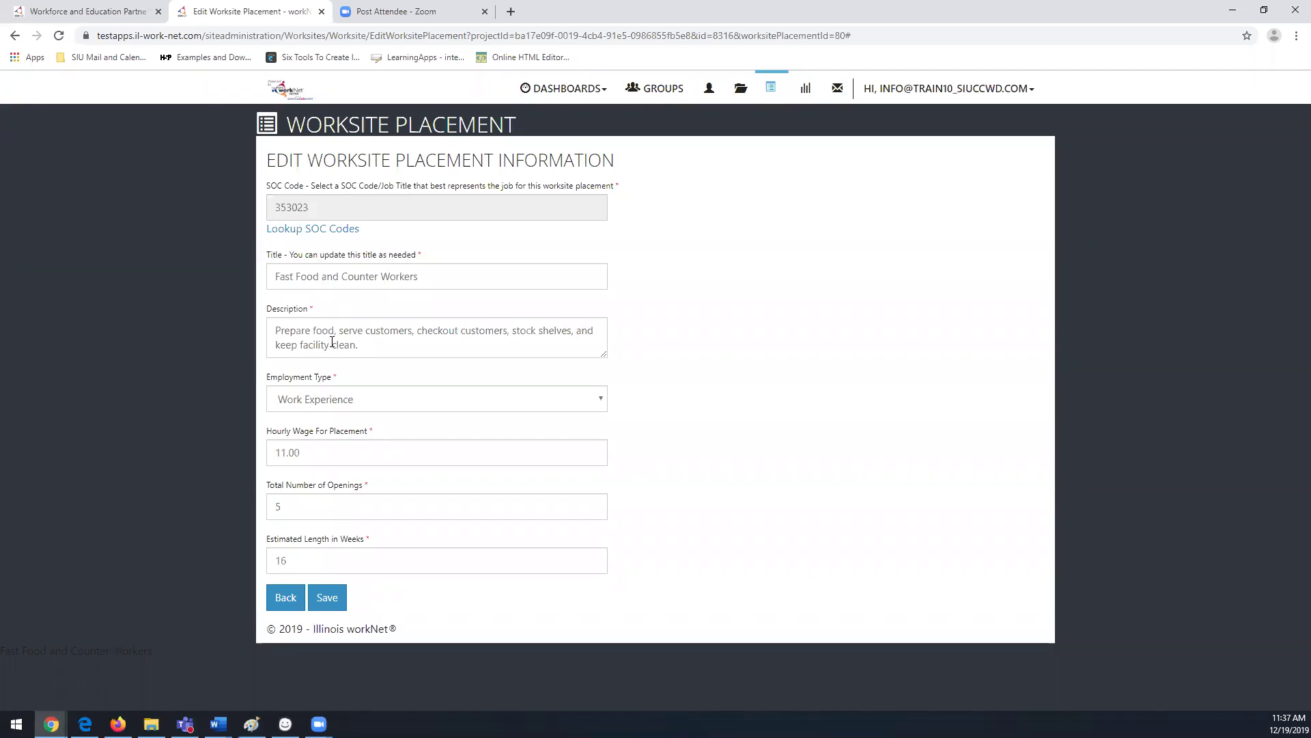
Review the posting's description, wage, openings and length in weeks, keep the employment type as Work Experience, and save the posting.
left_click_drag(358, 345, 269, 327)
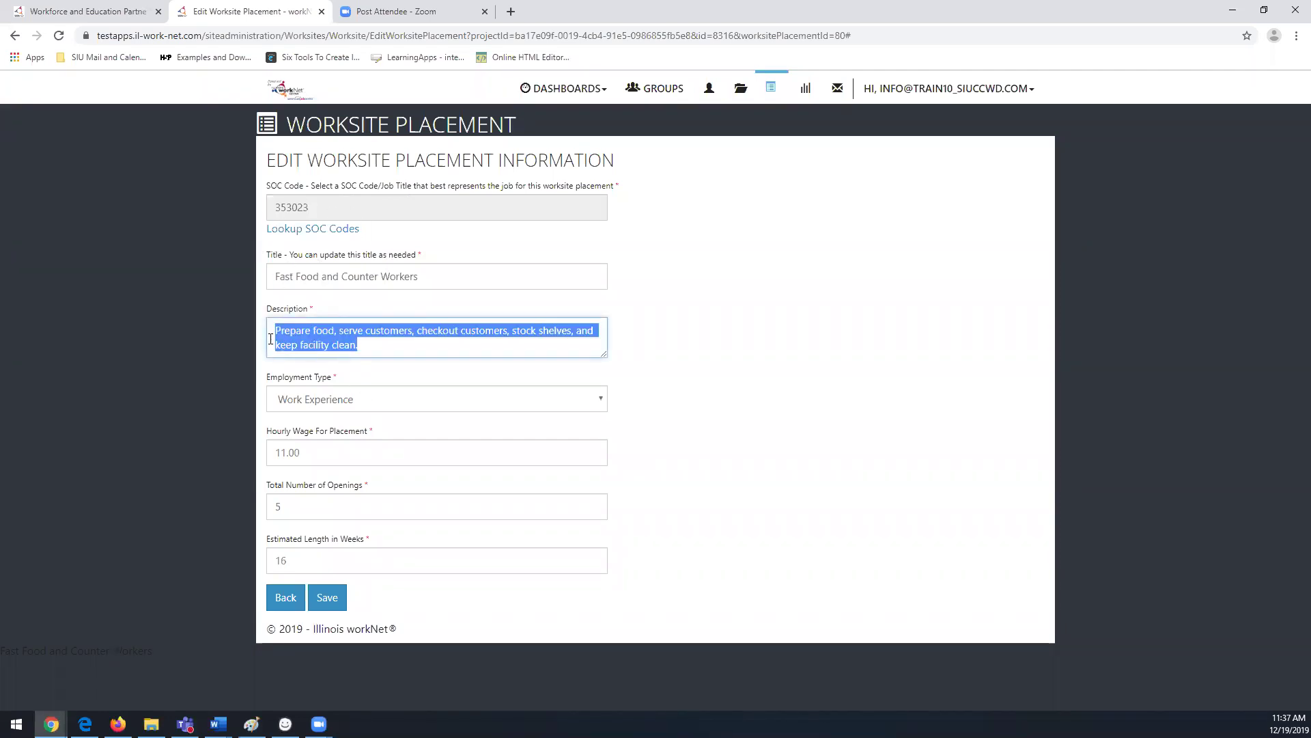
left_click(377, 403)
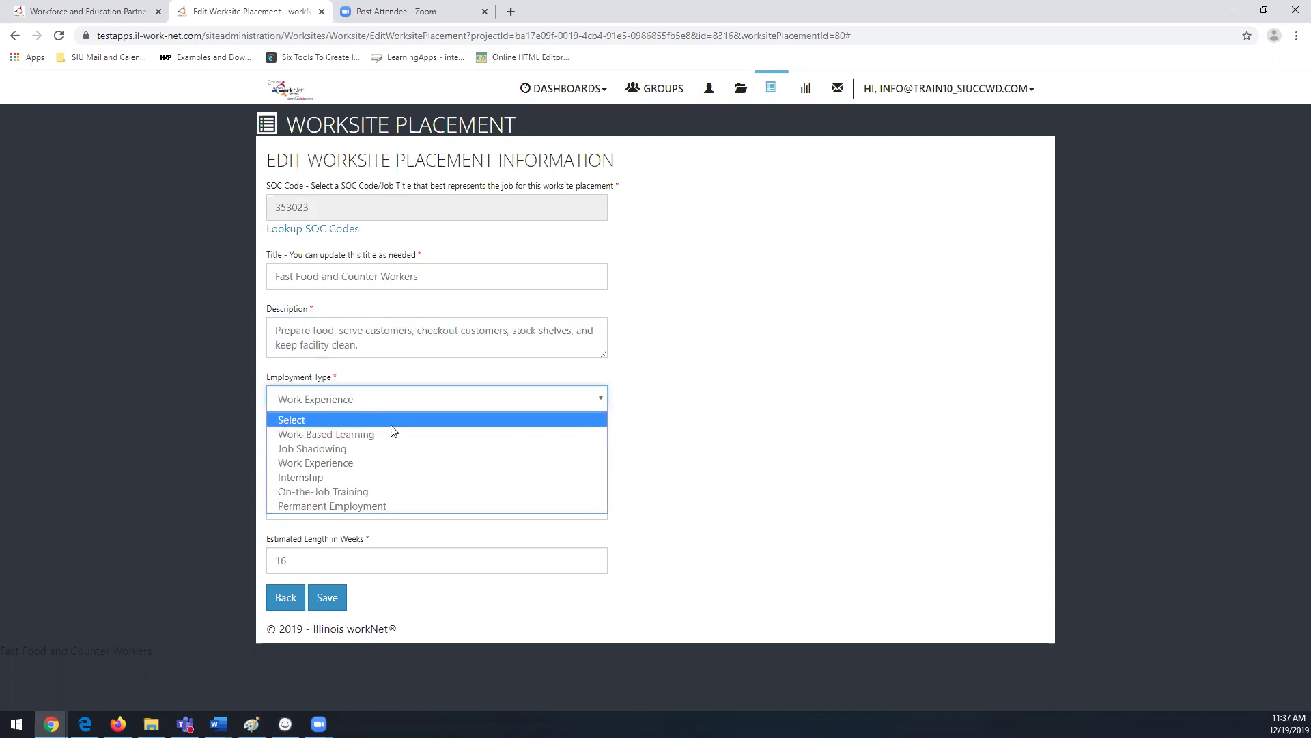
left_click(391, 462)
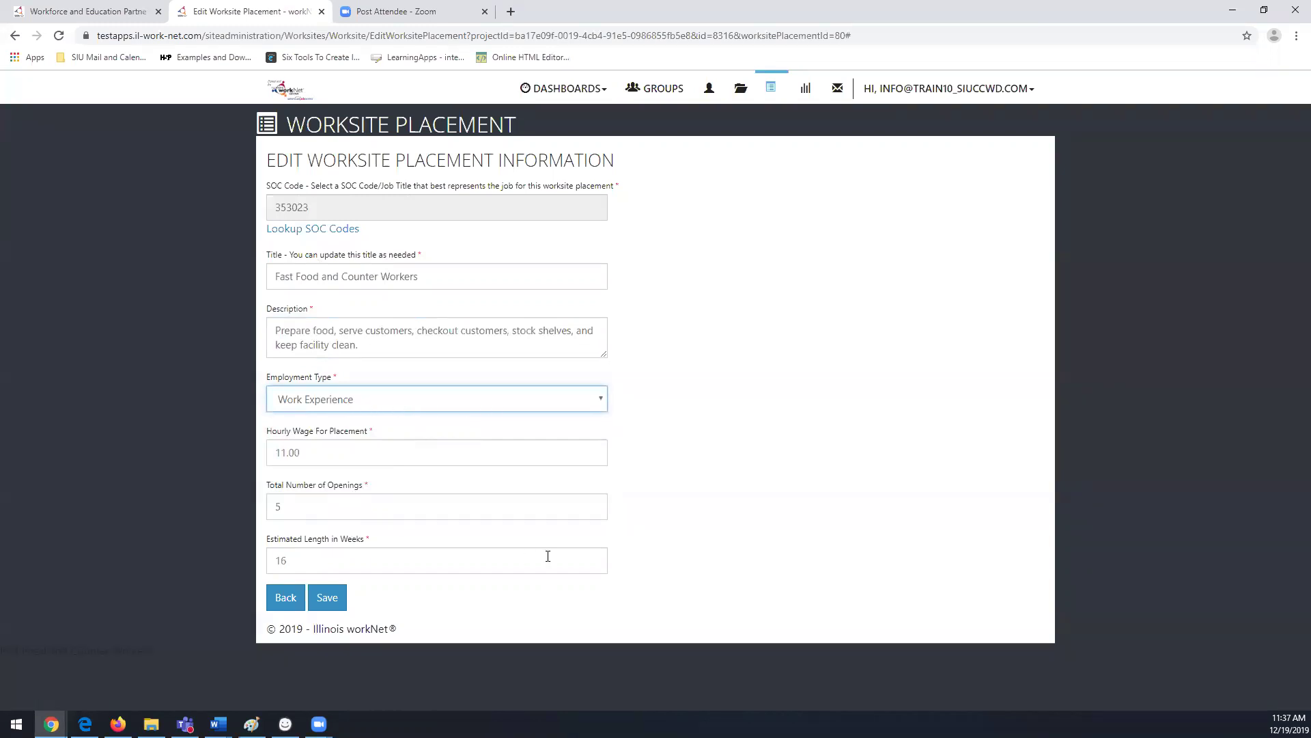
left_click(336, 457)
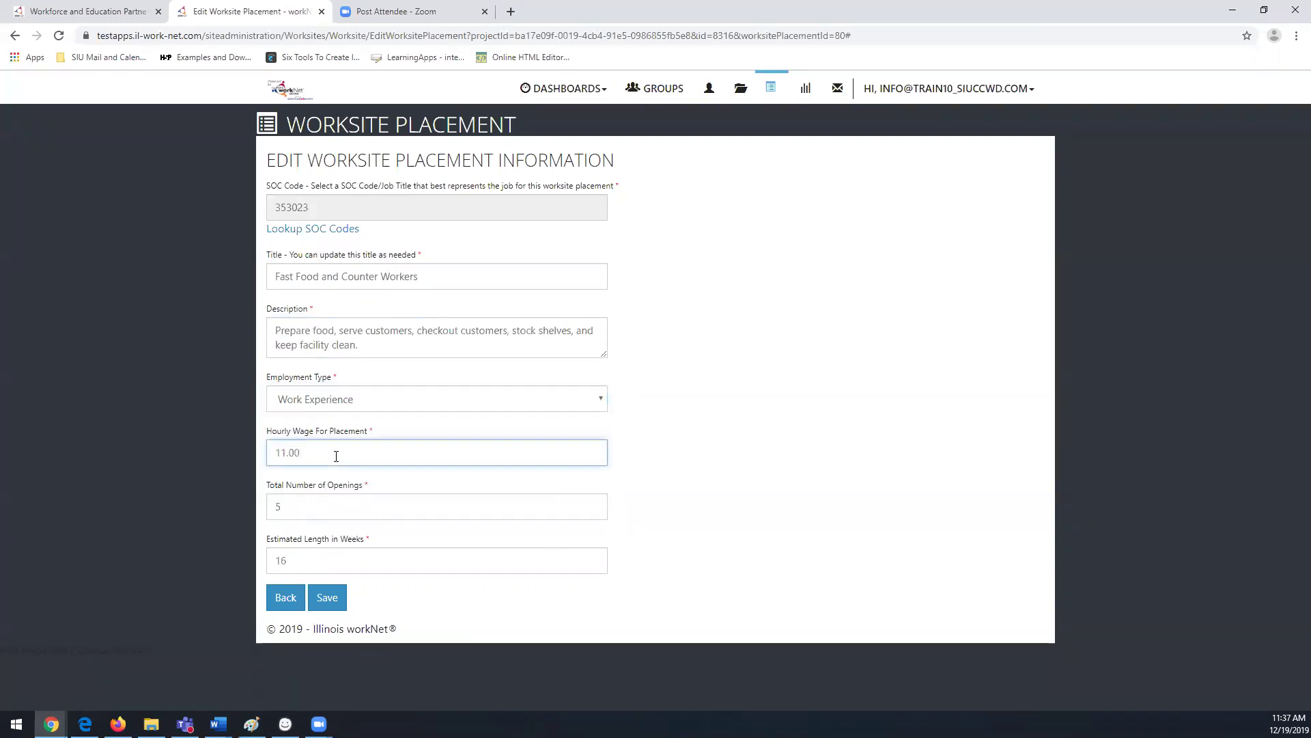
left_click(344, 503)
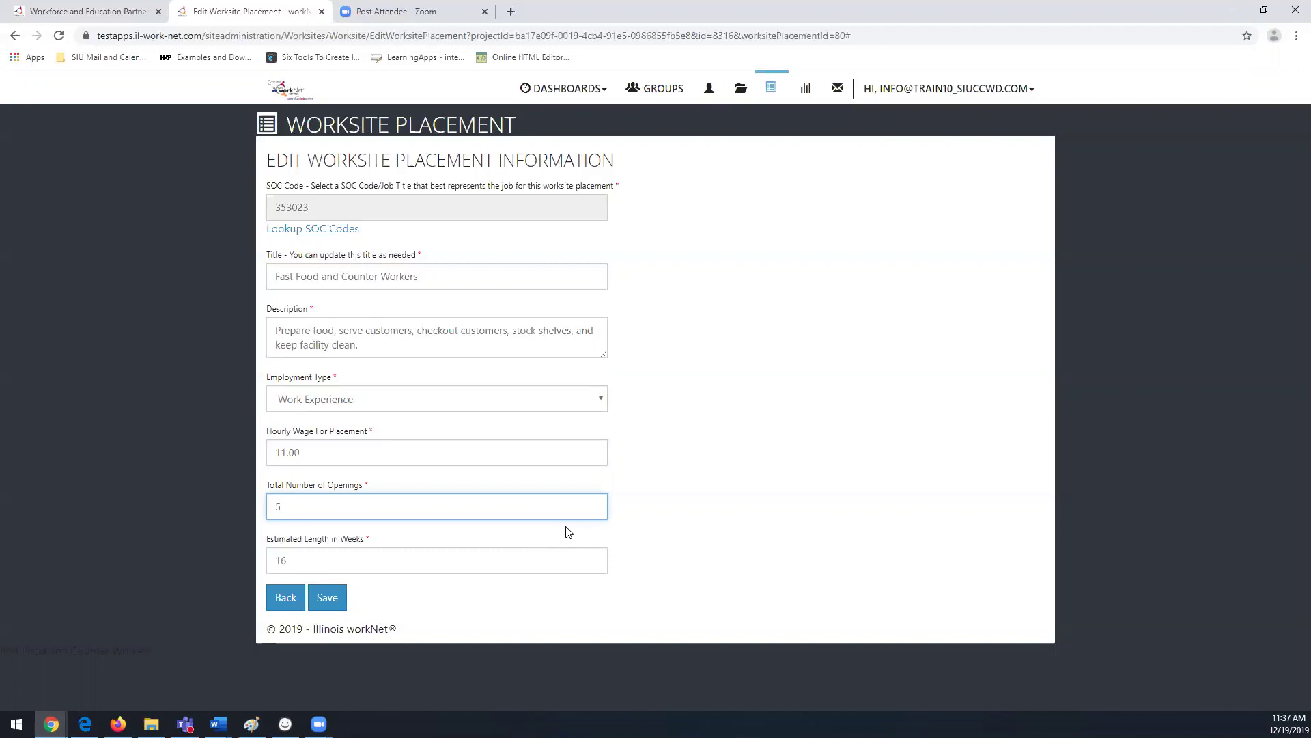
left_click_drag(295, 559, 262, 567)
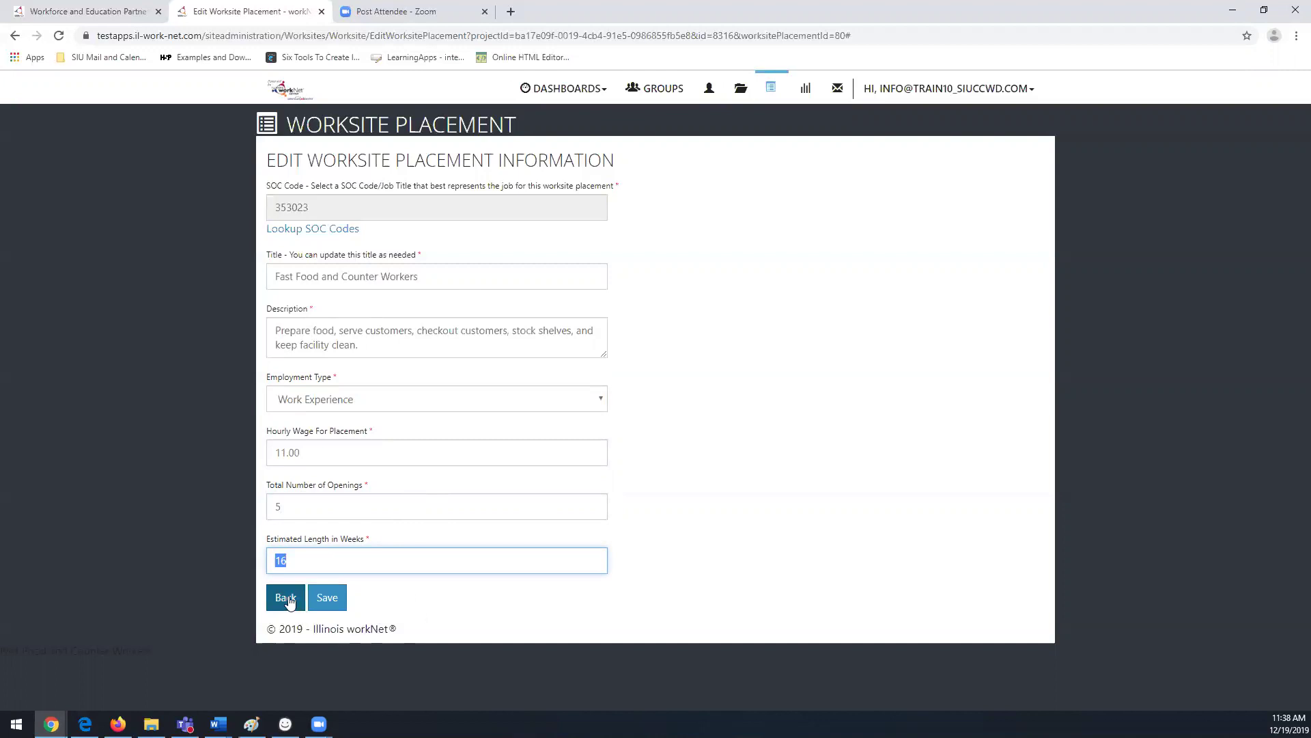
left_click(328, 599)
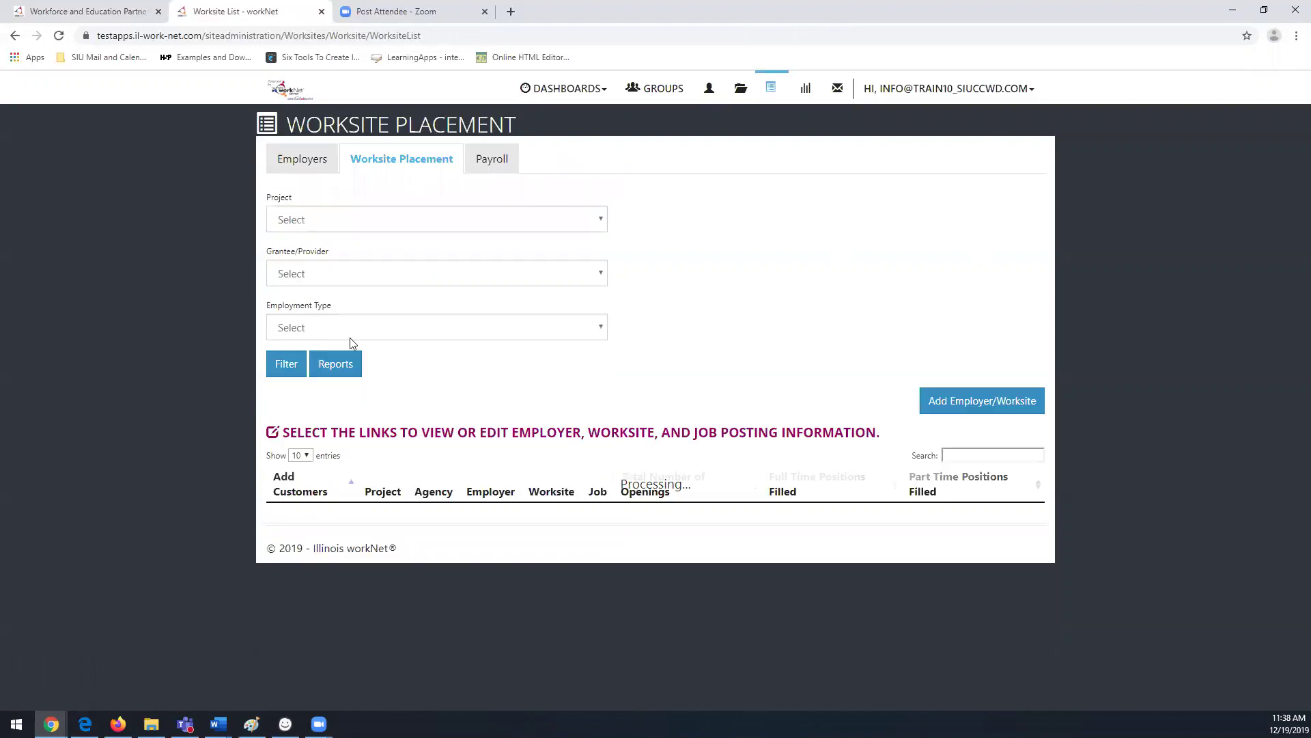
Search the worksite placement list for "popcorn".
left_click(649, 560)
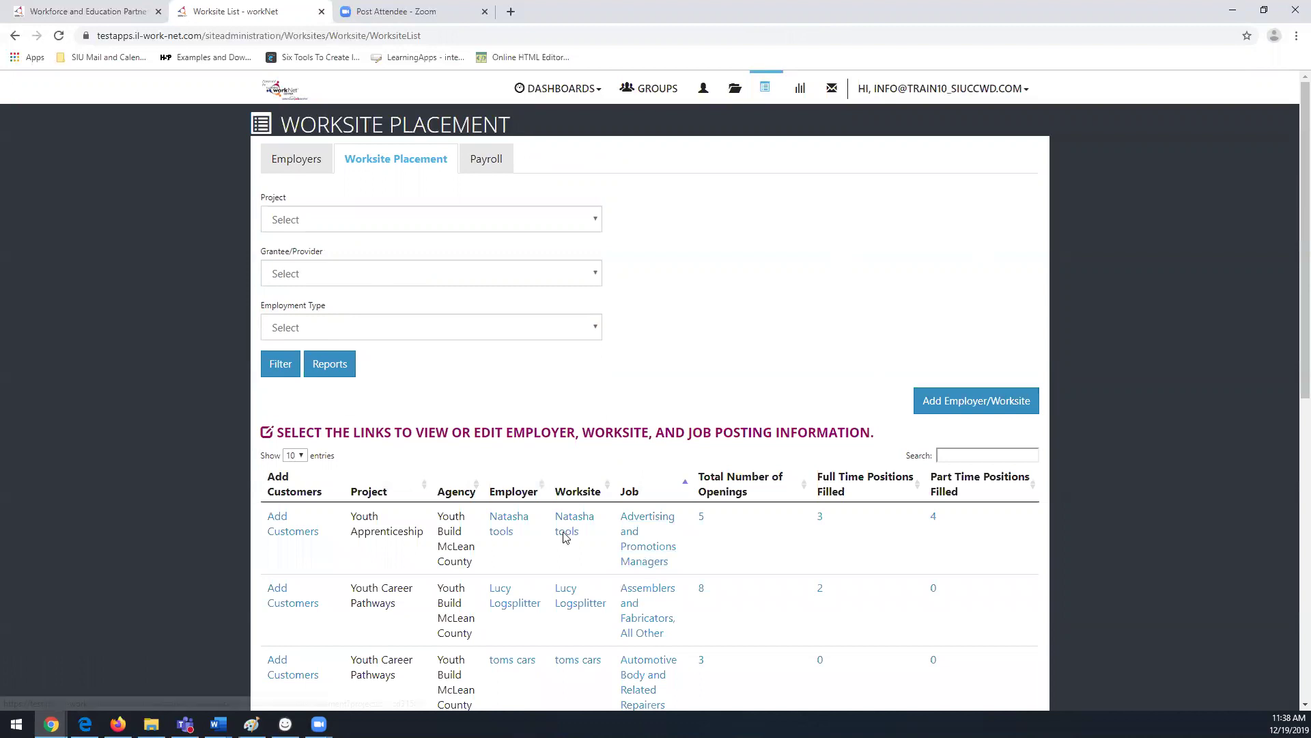
left_click_drag(1305, 272, 1036, 515)
left_click(988, 456)
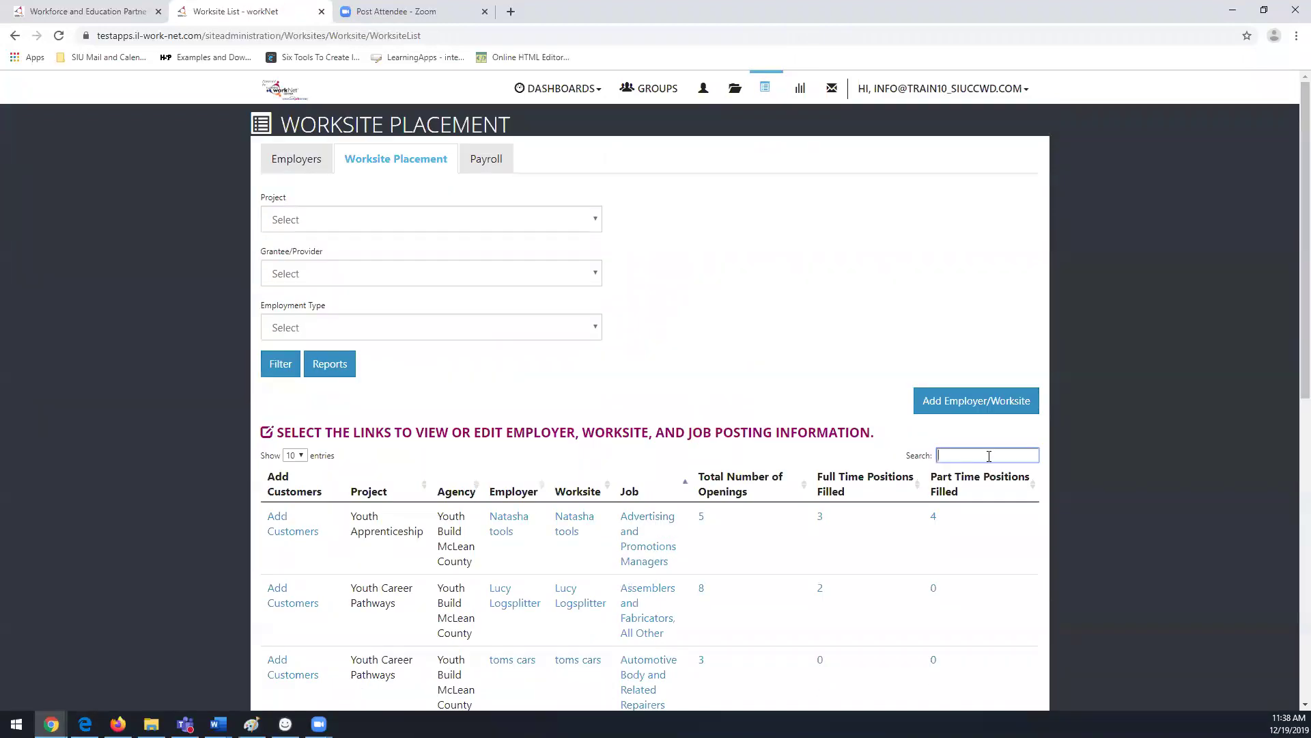
type("pop")
type("corn")
scroll(1291, 192, "down", 2)
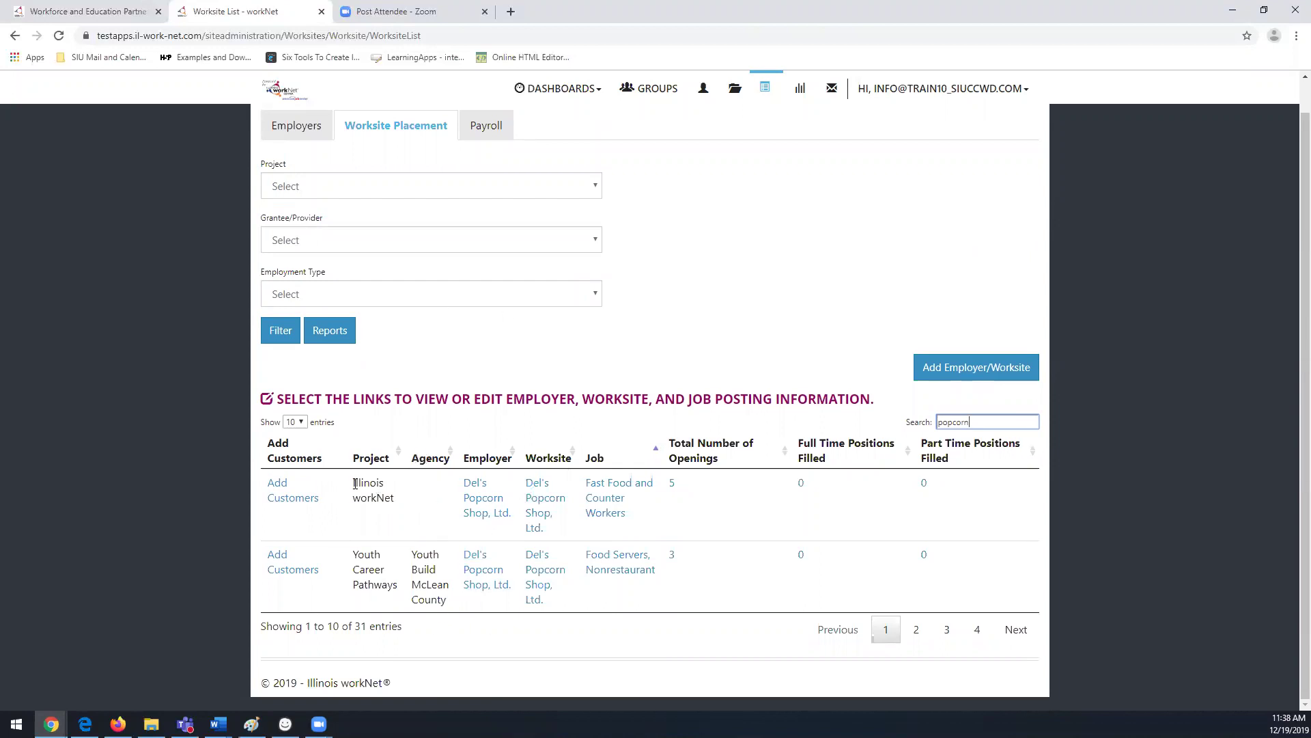
Compare the projects of the two Del's Popcorn Shop, Ltd. placements, Illinois workNet and Youth Career Pathways.
left_click_drag(355, 484, 393, 498)
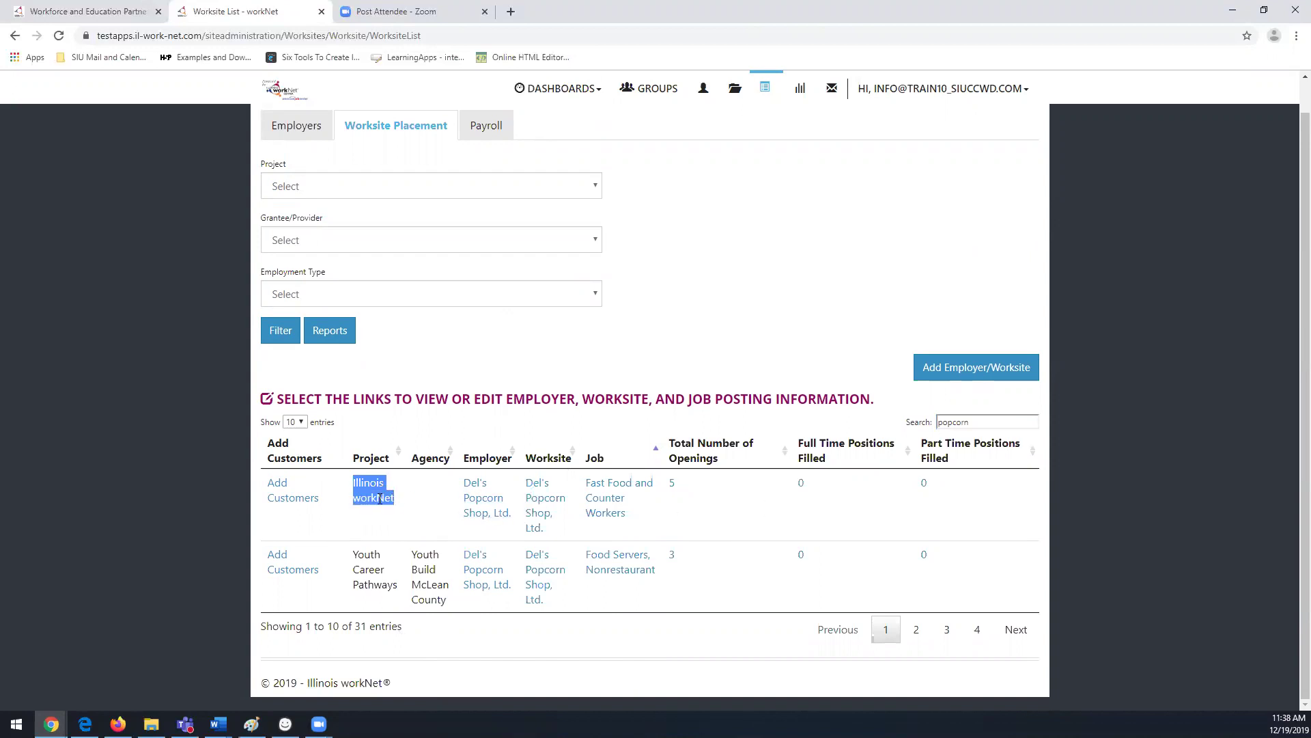
left_click(379, 498)
left_click_drag(396, 504, 350, 489)
left_click(400, 589)
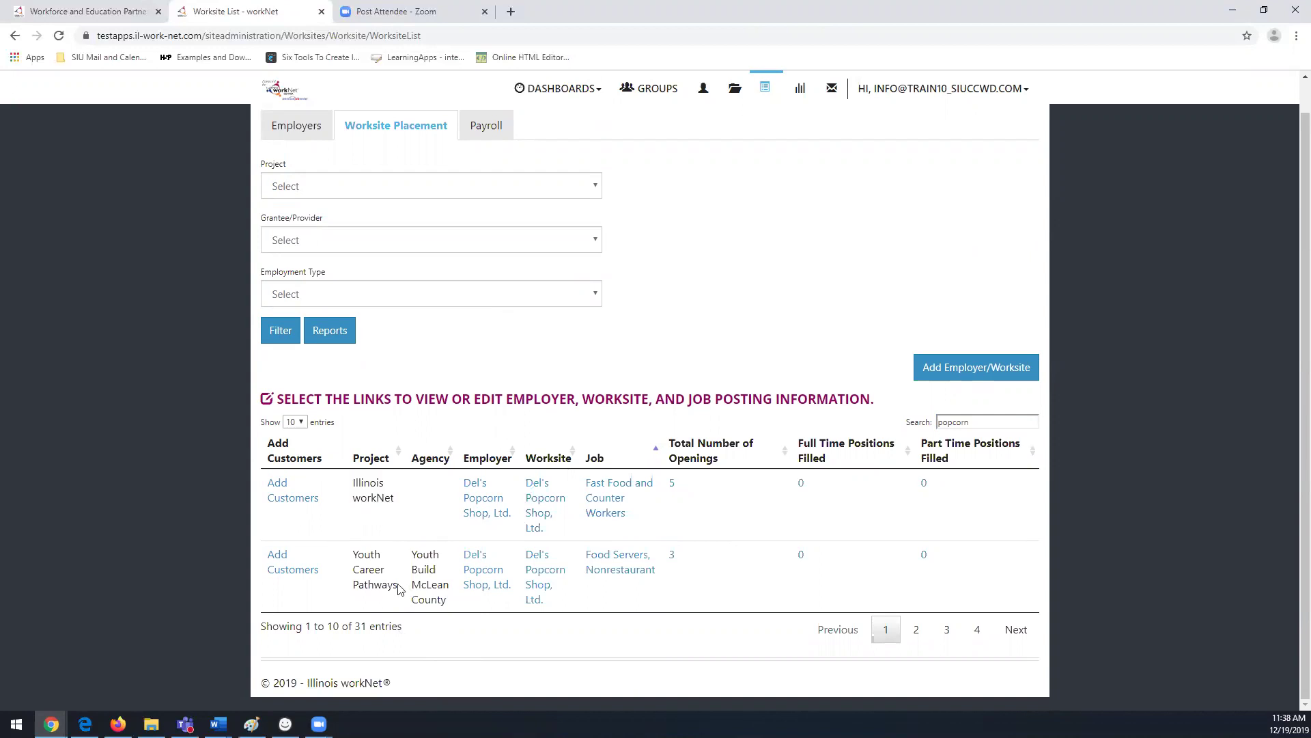
left_click_drag(399, 587, 353, 556)
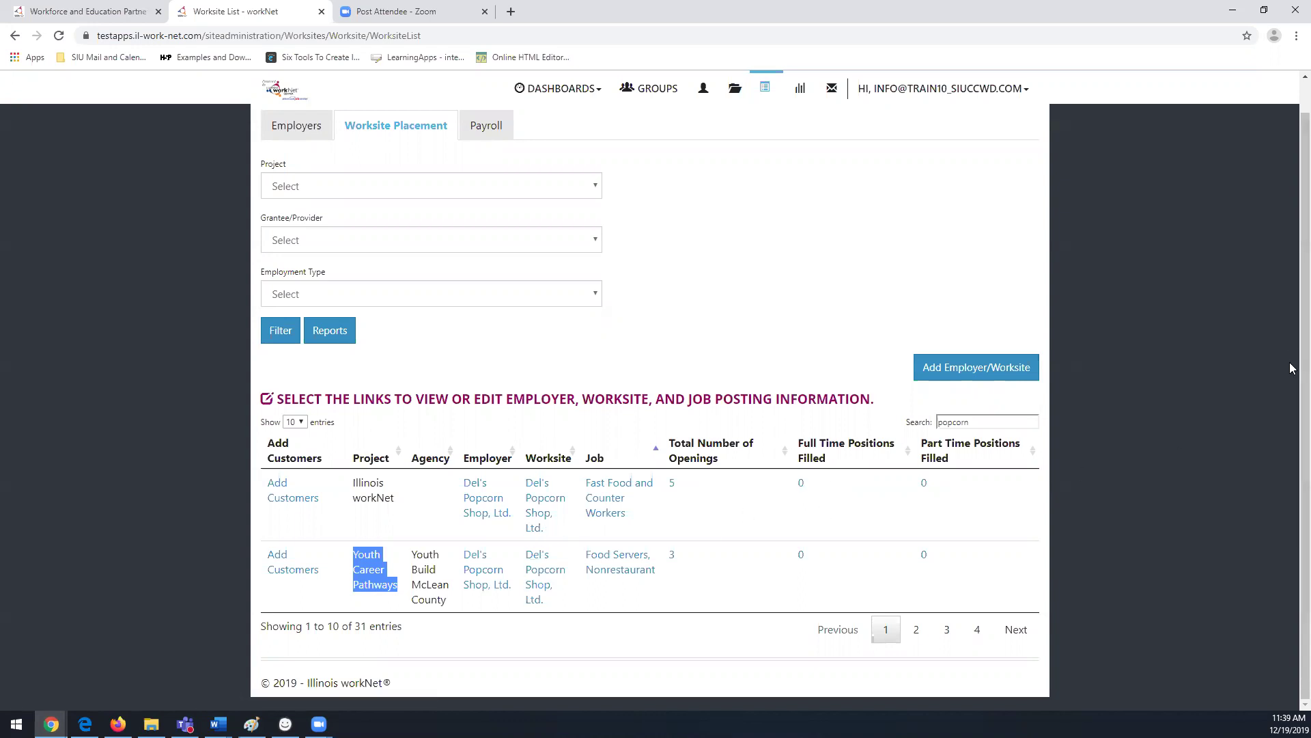
Open Groups in a new browser tab and go to the partner's personal group to view its customer list.
scroll(1291, 254, "up", 1)
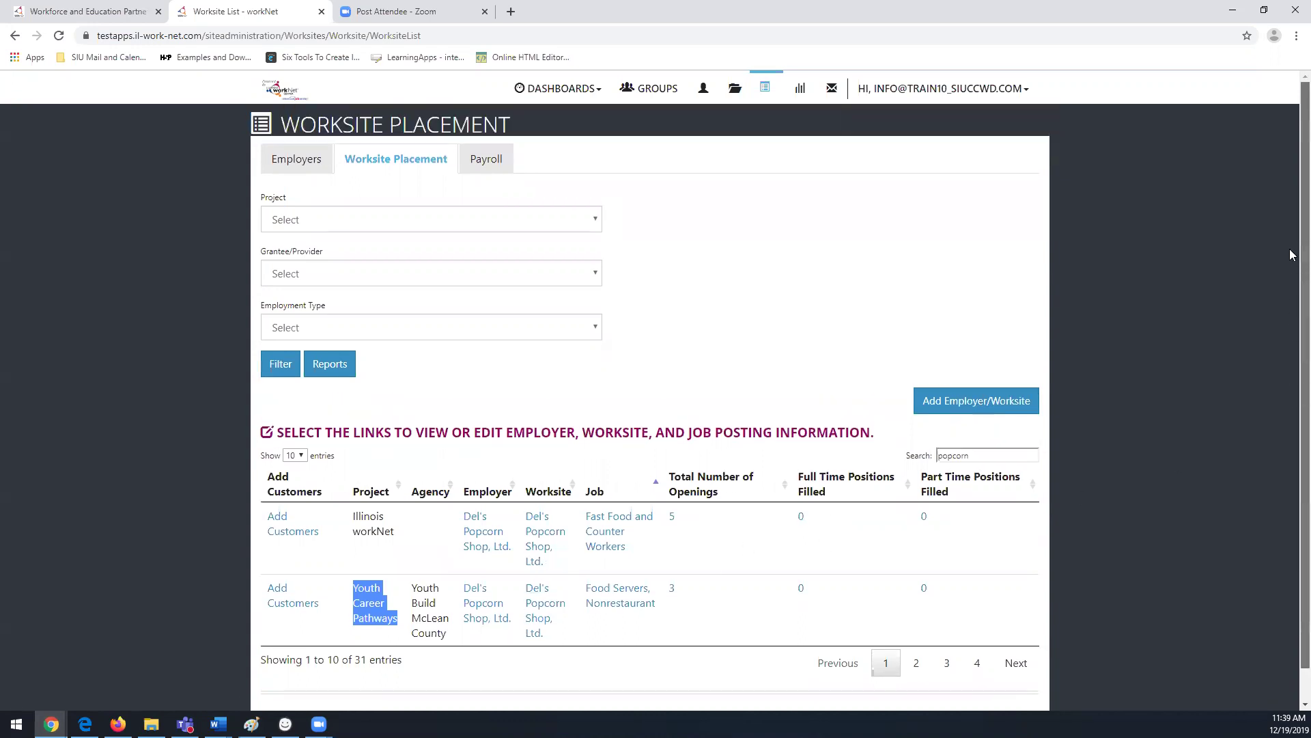
right_click(650, 104)
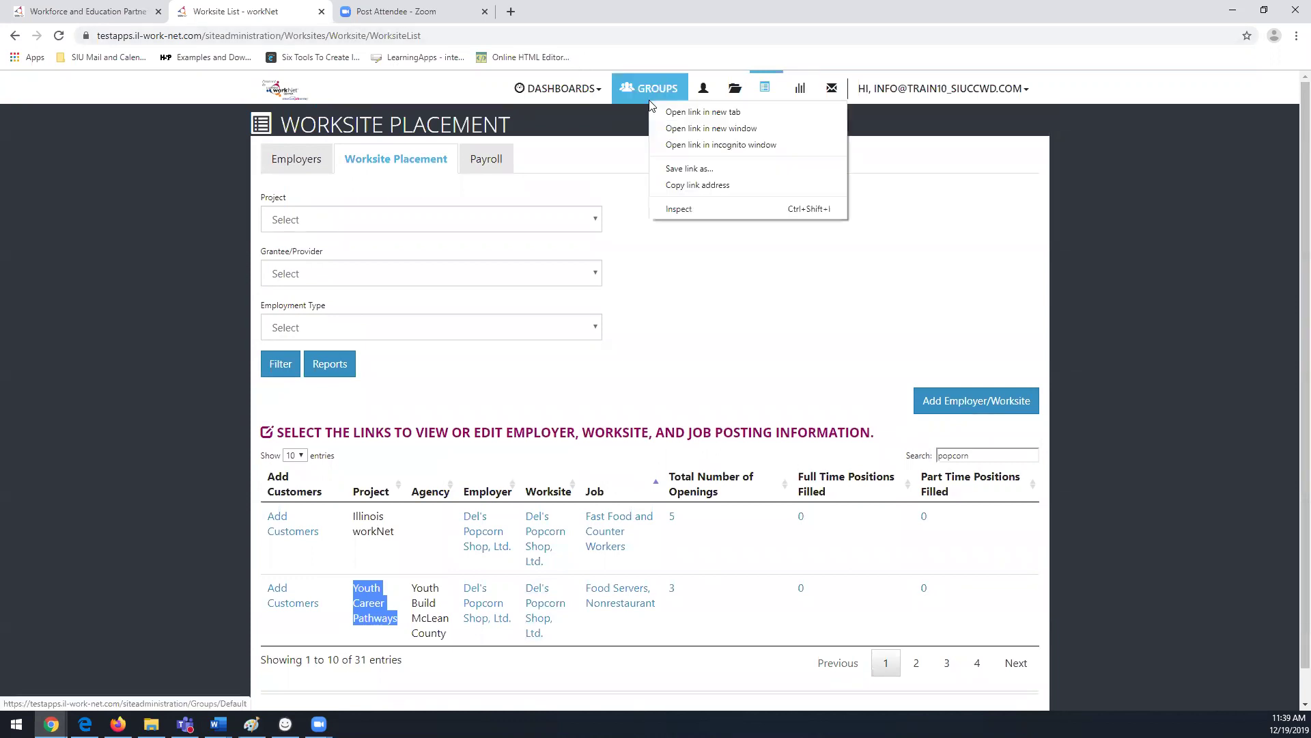
left_click(685, 113)
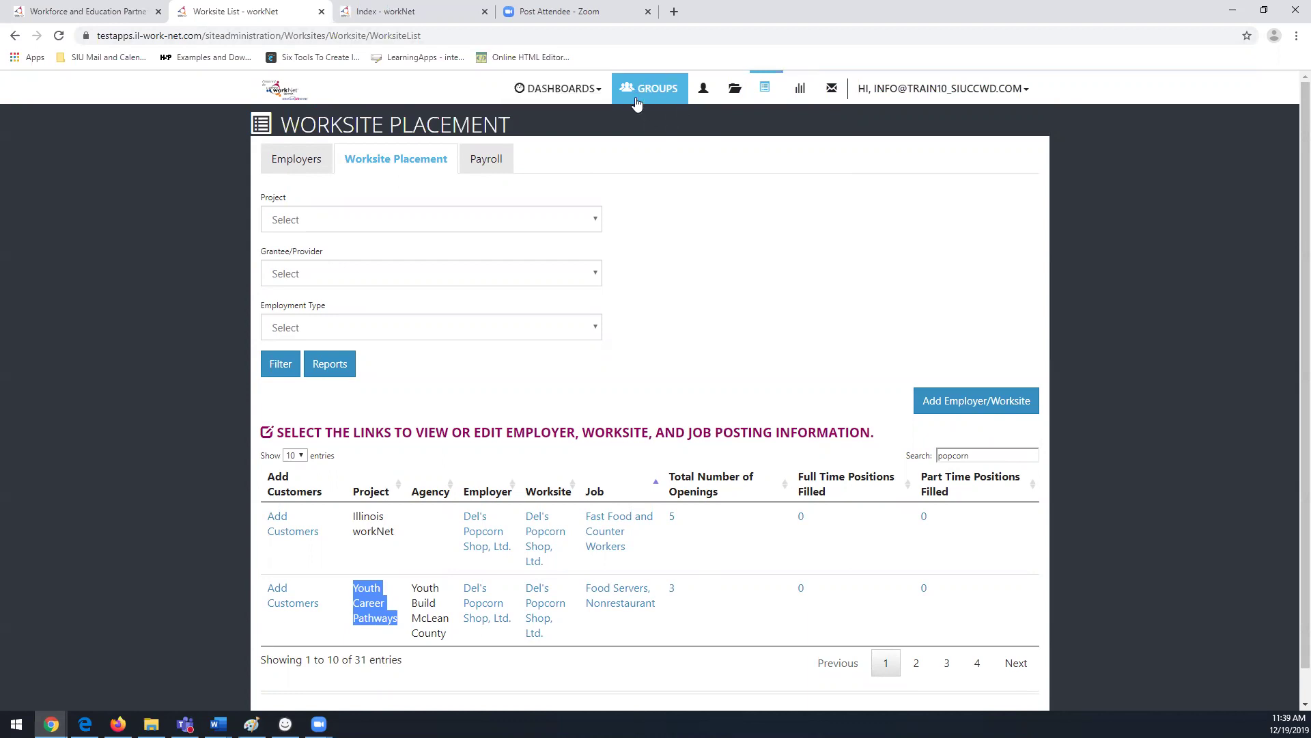
left_click(401, 21)
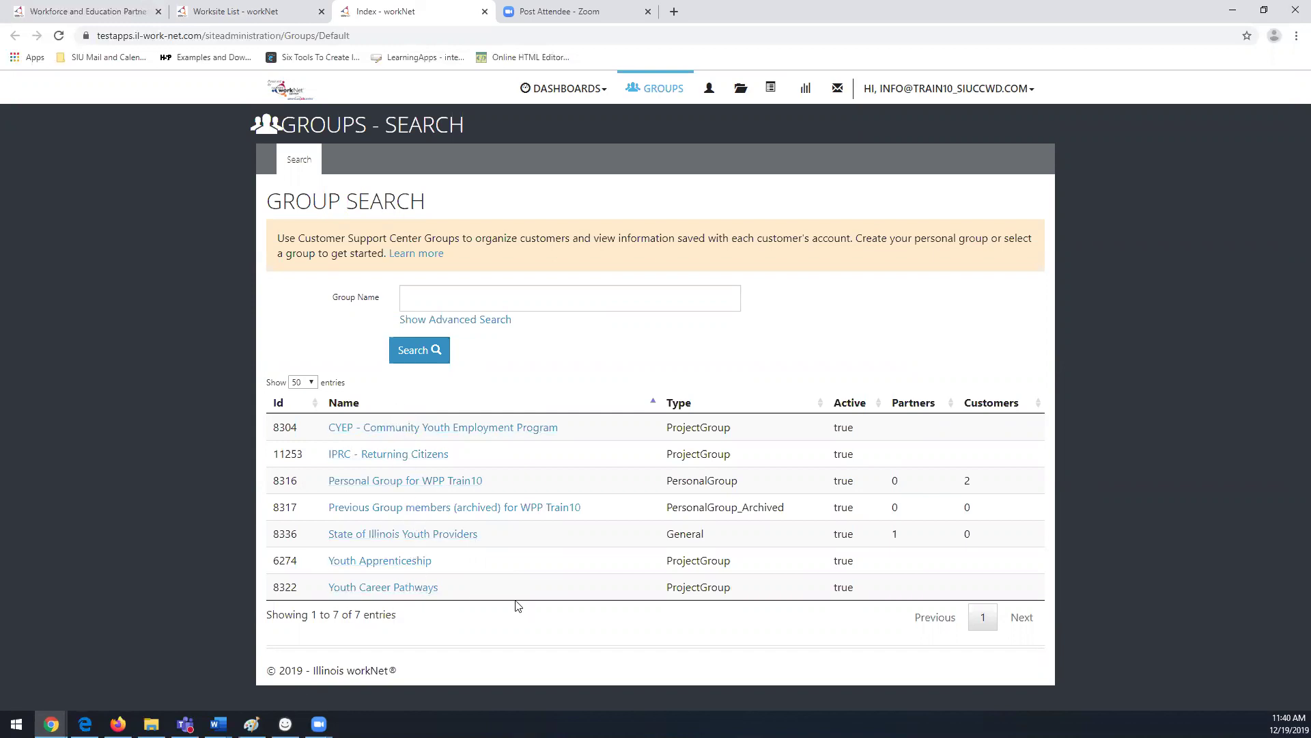
left_click(405, 482)
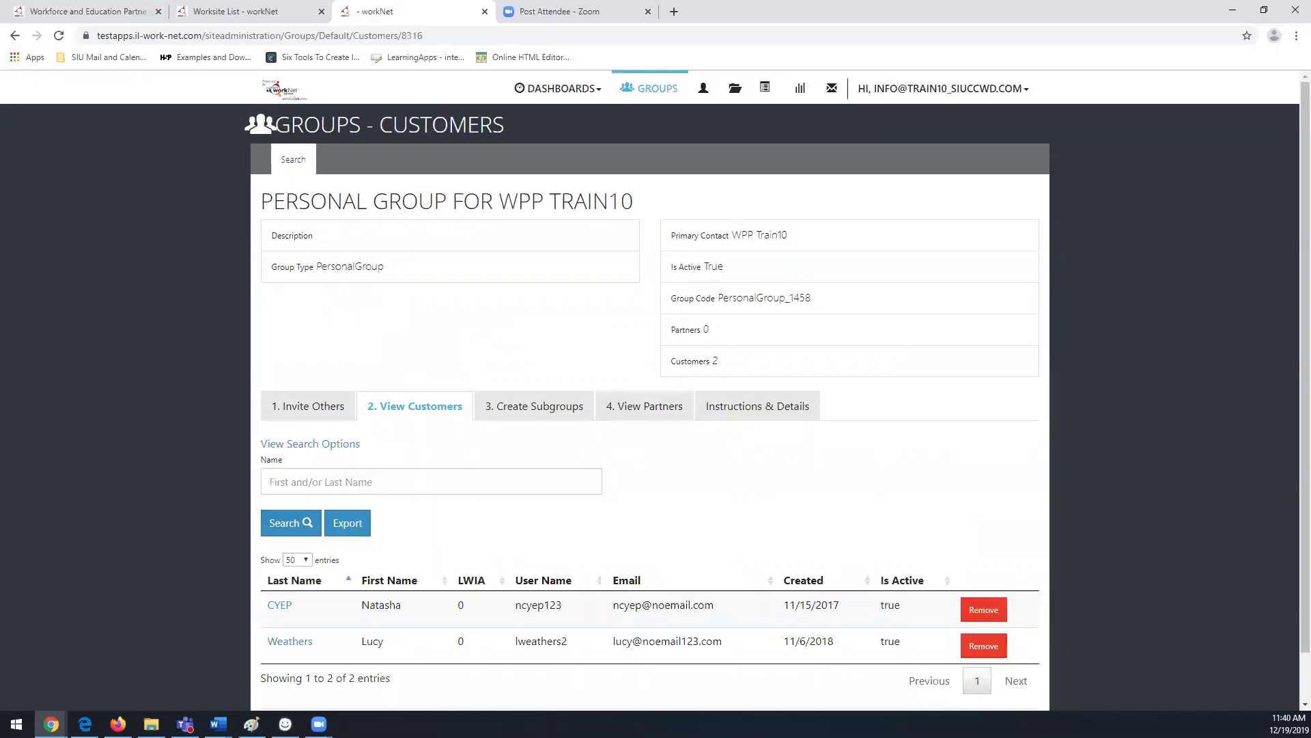
scroll(536, 450, "down", 1)
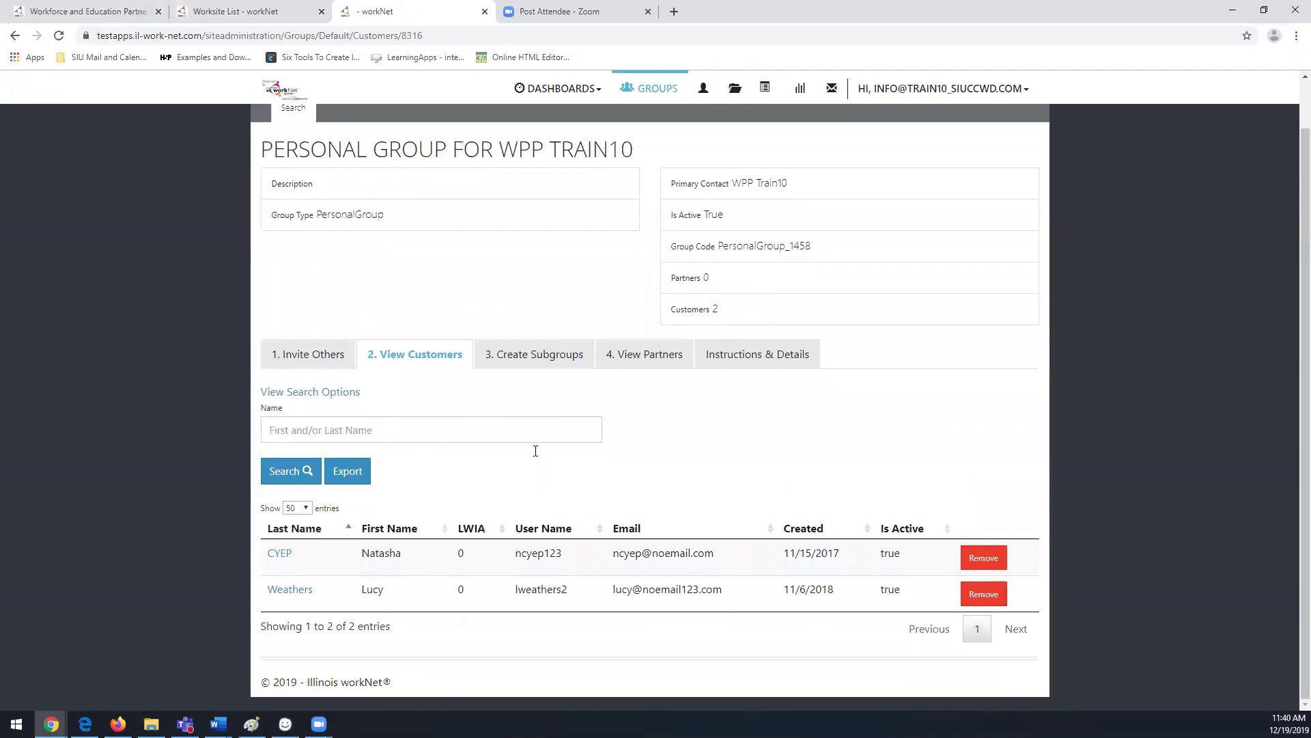
Open the profile of the first customer in the group and go to their Illinois workNet career plan.
left_click(279, 557)
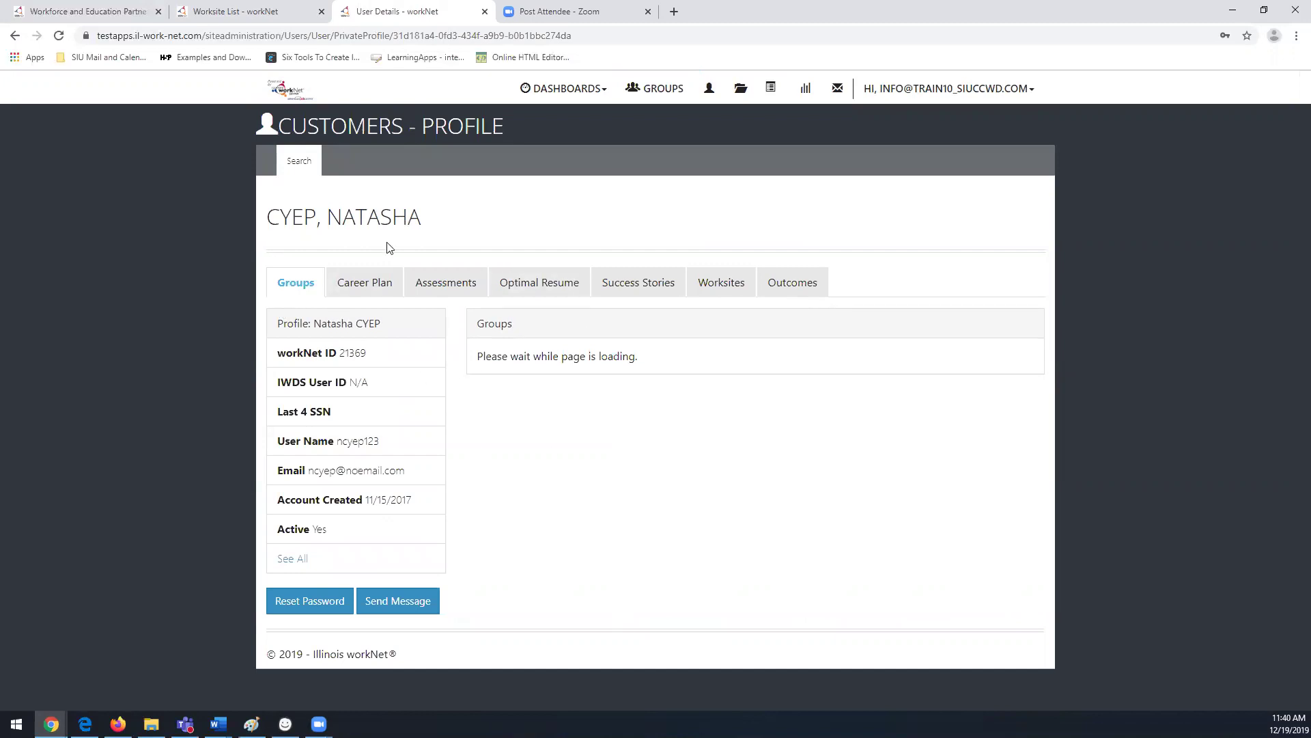
left_click(364, 284)
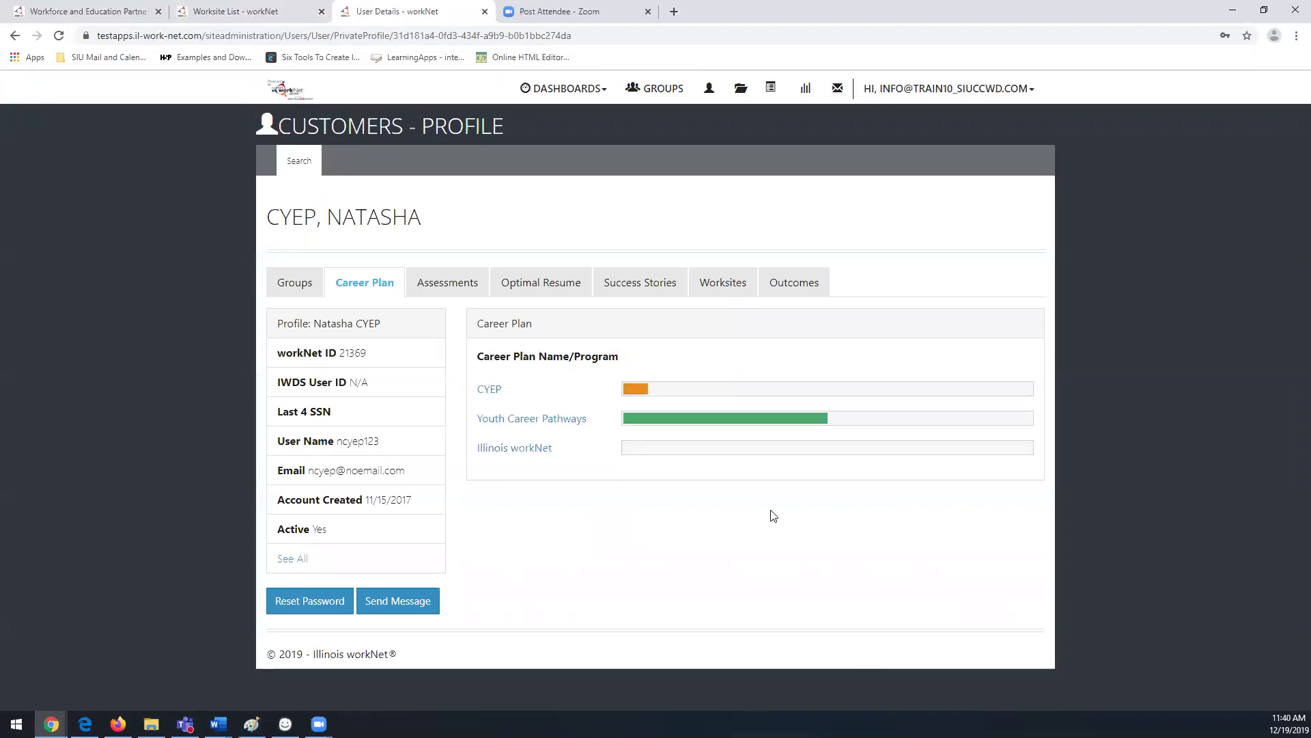
left_click(785, 140)
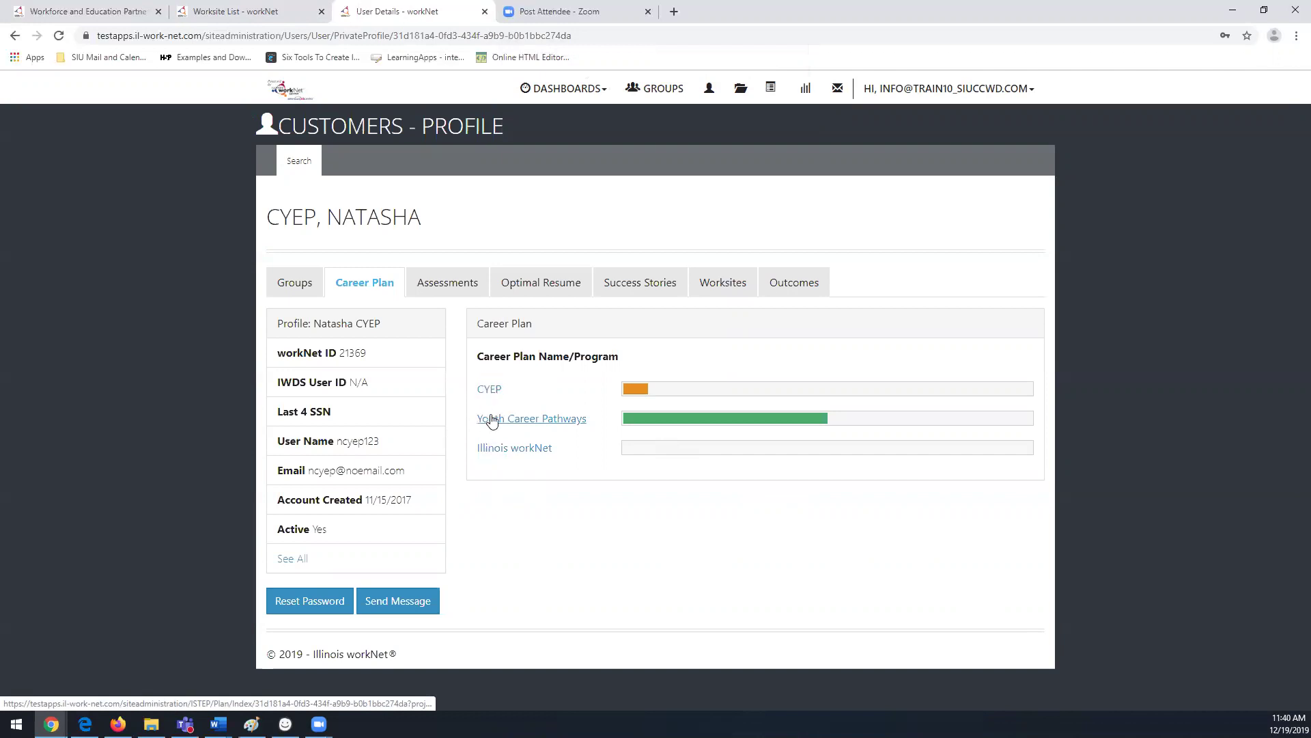
left_click(515, 449)
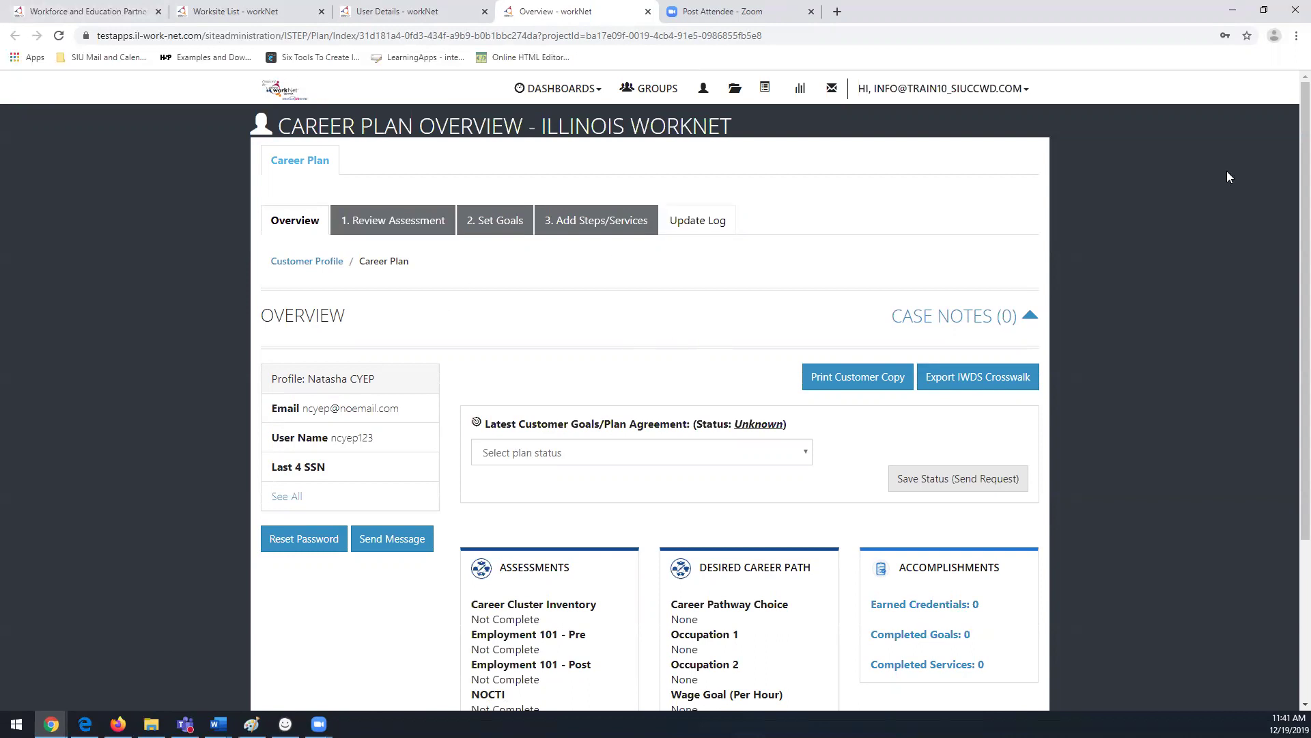
Review the career plan overview, then open the plan's Add Steps/Services page and view its step list.
scroll(1290, 172, "down", 3)
scroll(740, 325, "up", 3)
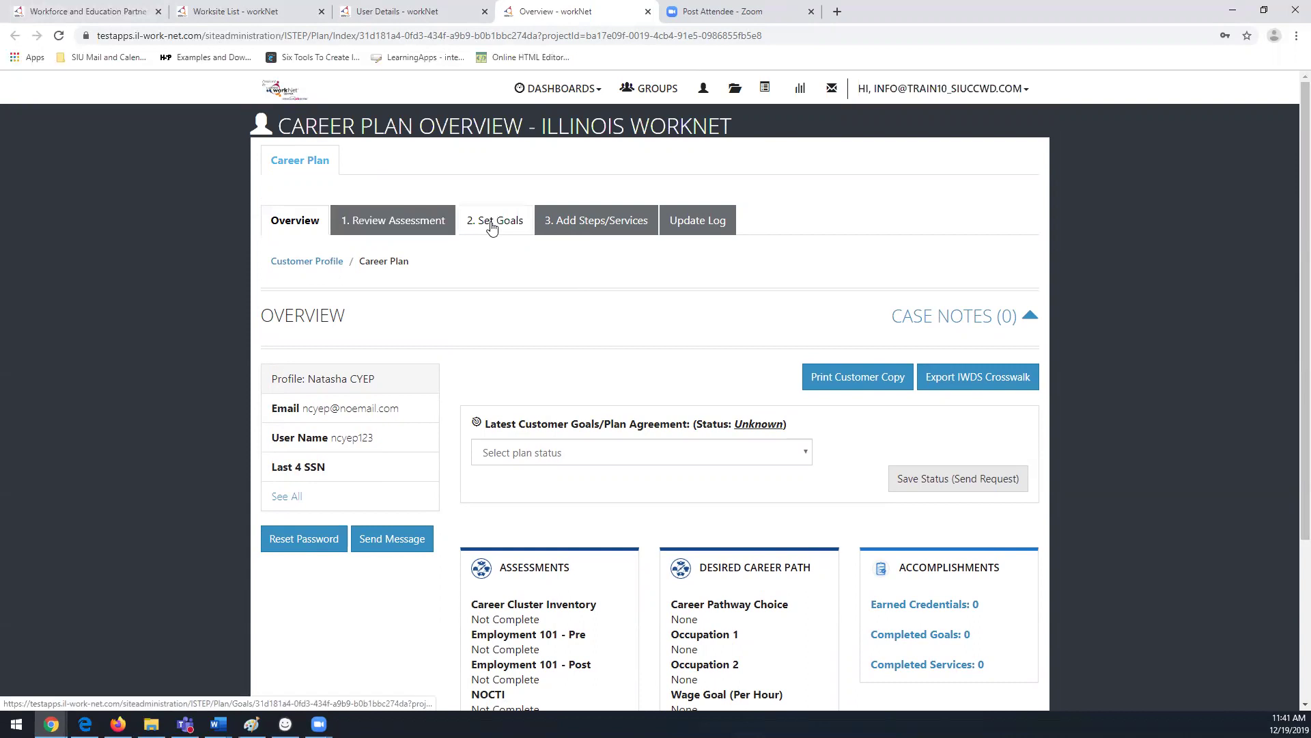
left_click(613, 230)
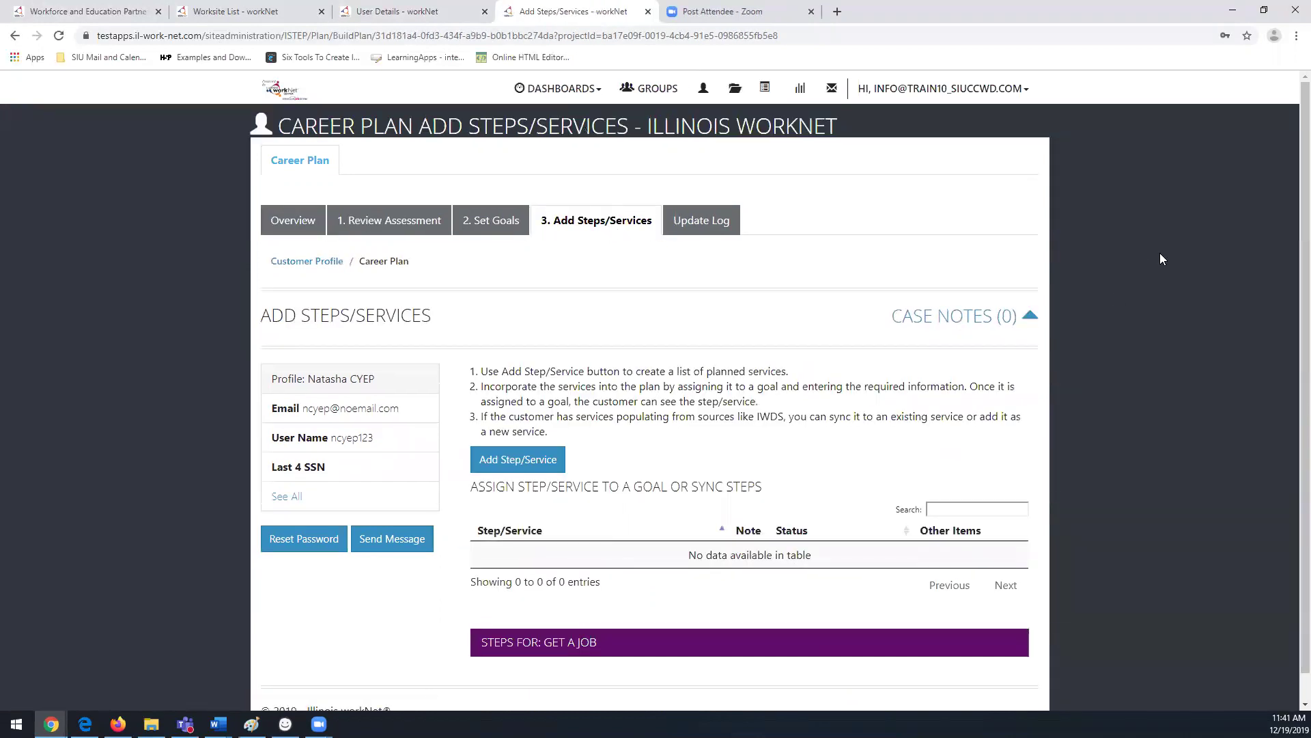
scroll(1293, 205, "down", 1)
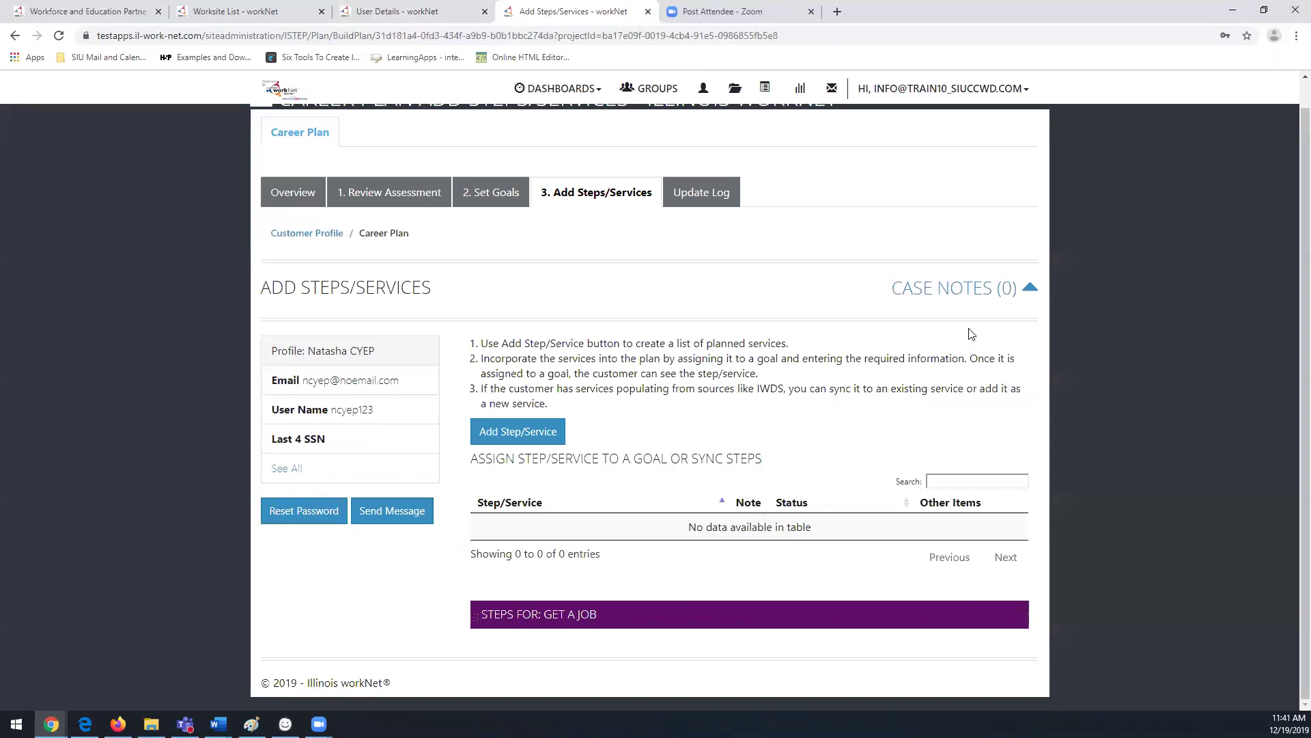
Search the available steps/services for "work" and add the staff-assisted "Complete paid work experience" training service to the career plan.
left_click(515, 437)
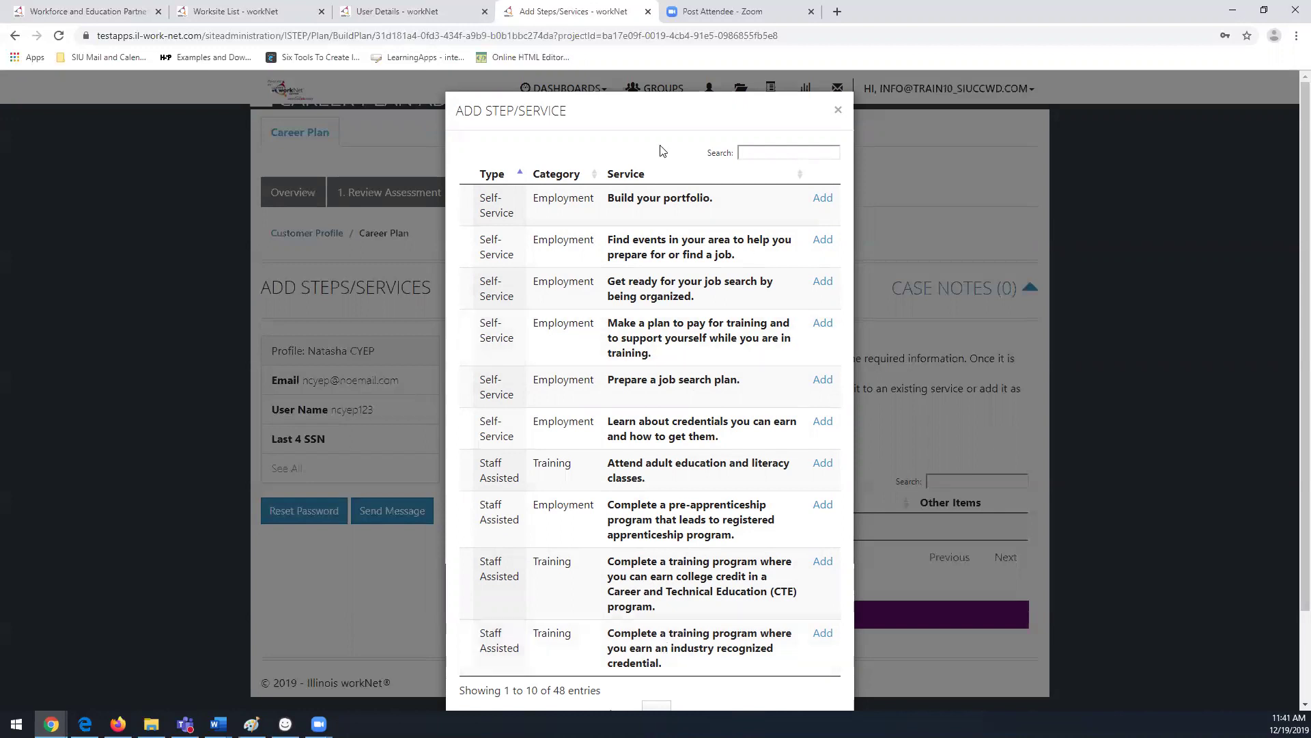
left_click(783, 152)
type("work")
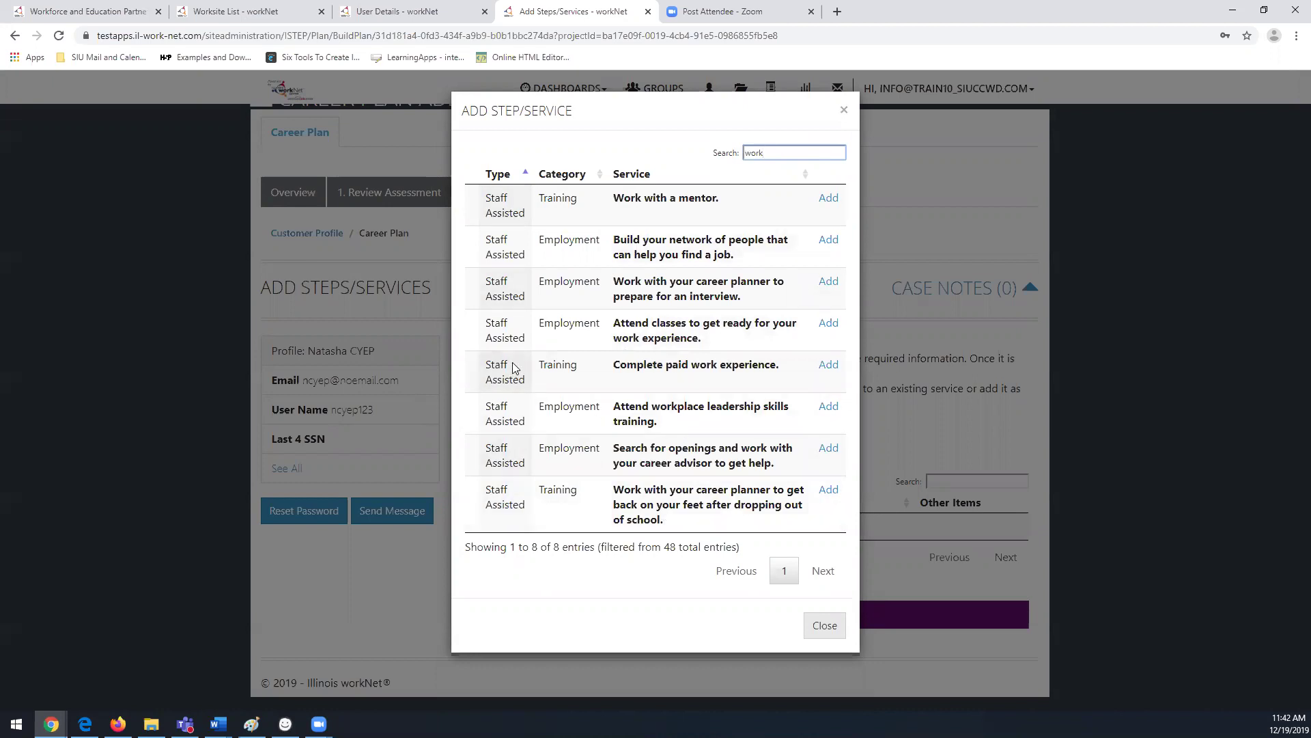
left_click(829, 366)
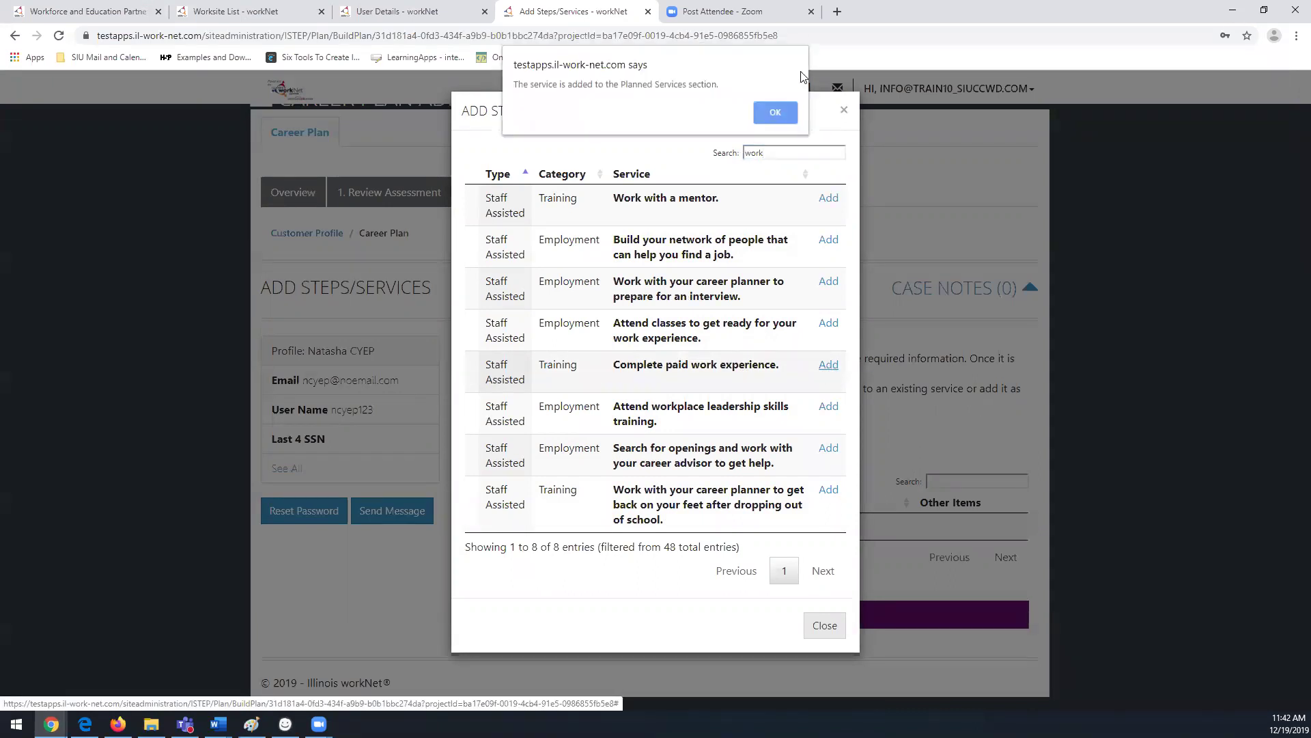
left_click(782, 114)
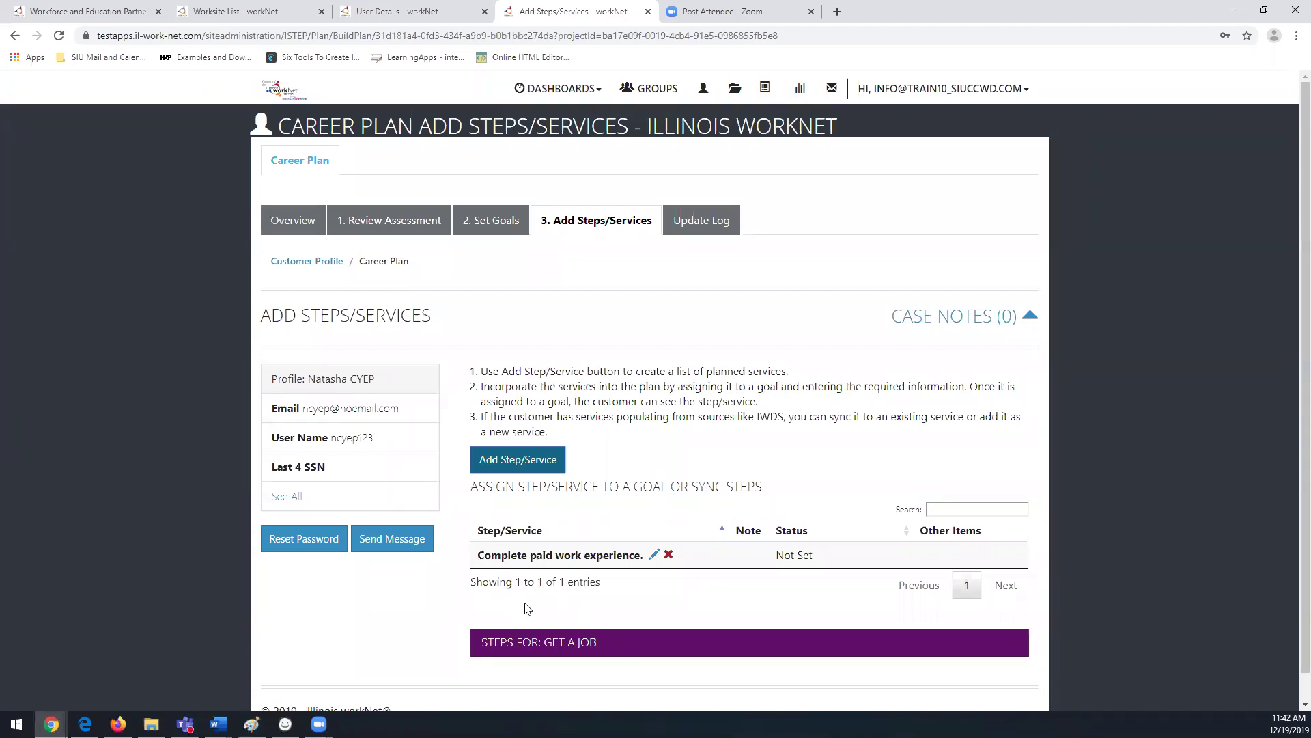
Edit the paid work experience service, assign it to the goal "get a job", and add the Fast Food and Counter Workers job at Del's Popcorn Shop, Ltd.
left_click(654, 556)
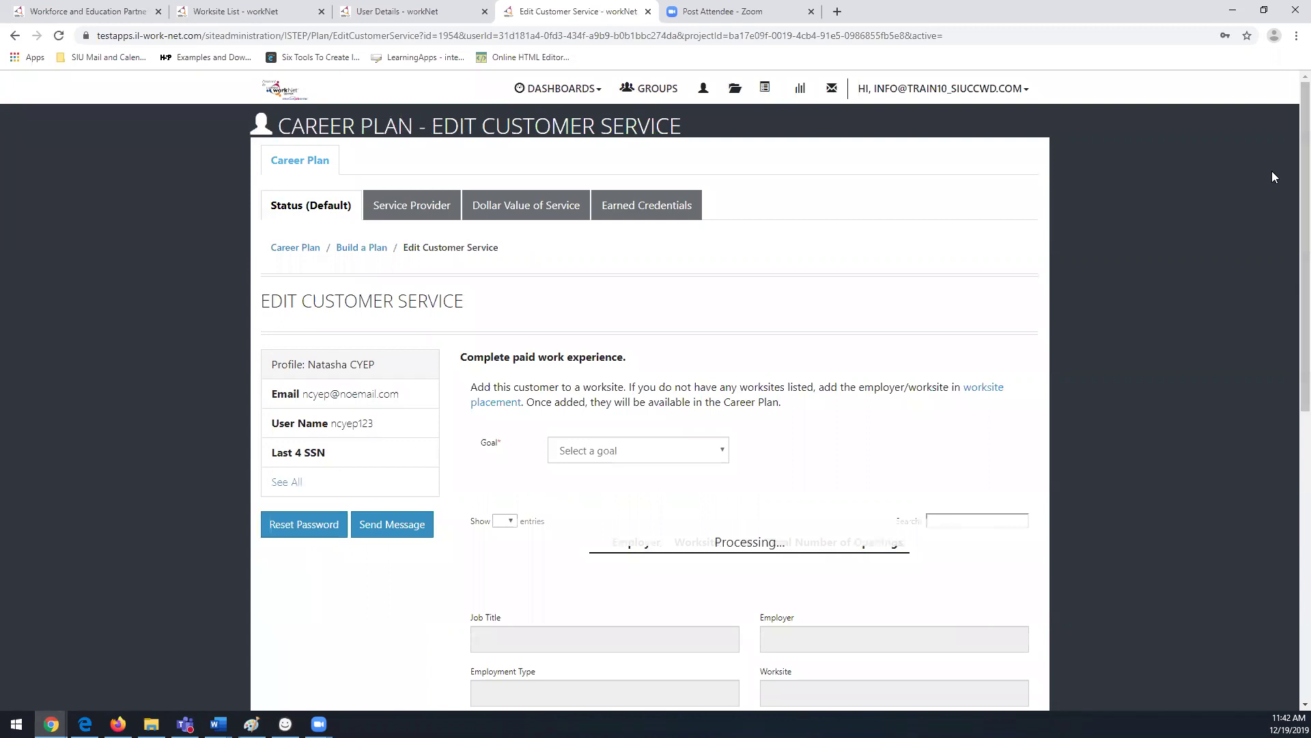
scroll(1161, 191, "down", 3)
left_click(722, 273)
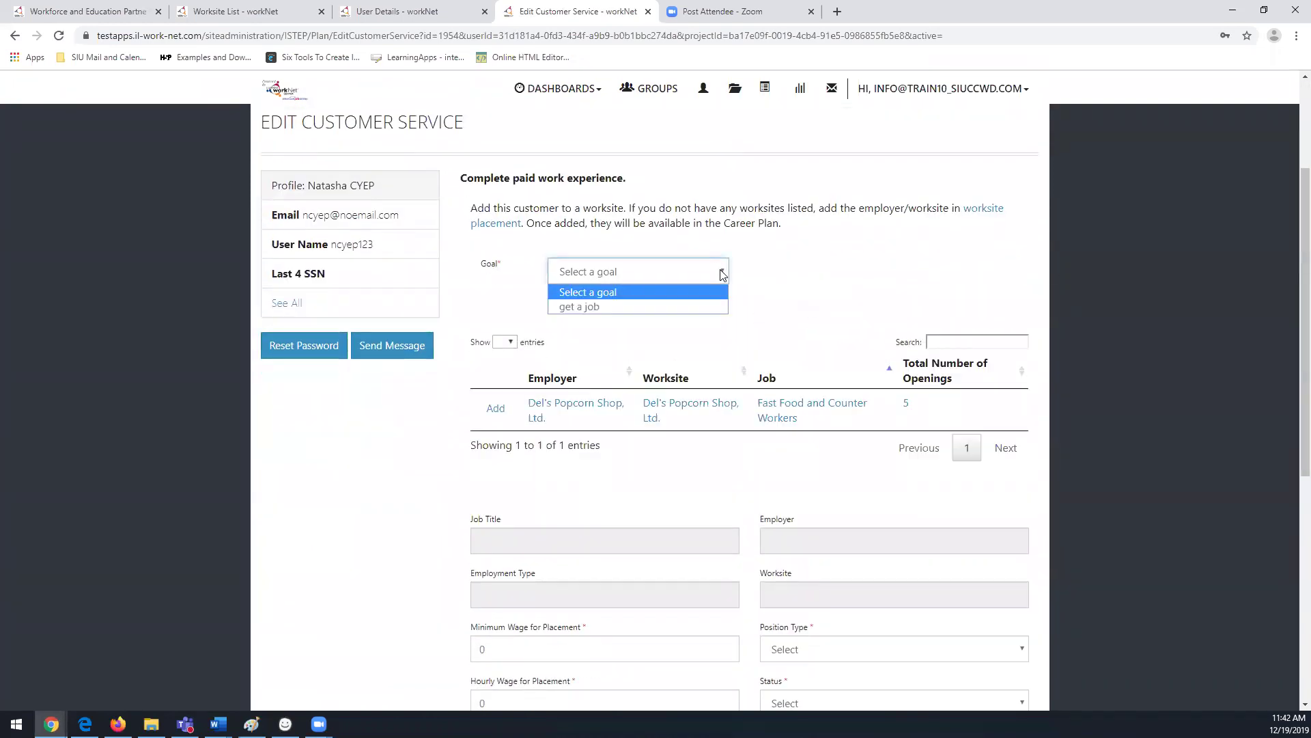
left_click(691, 308)
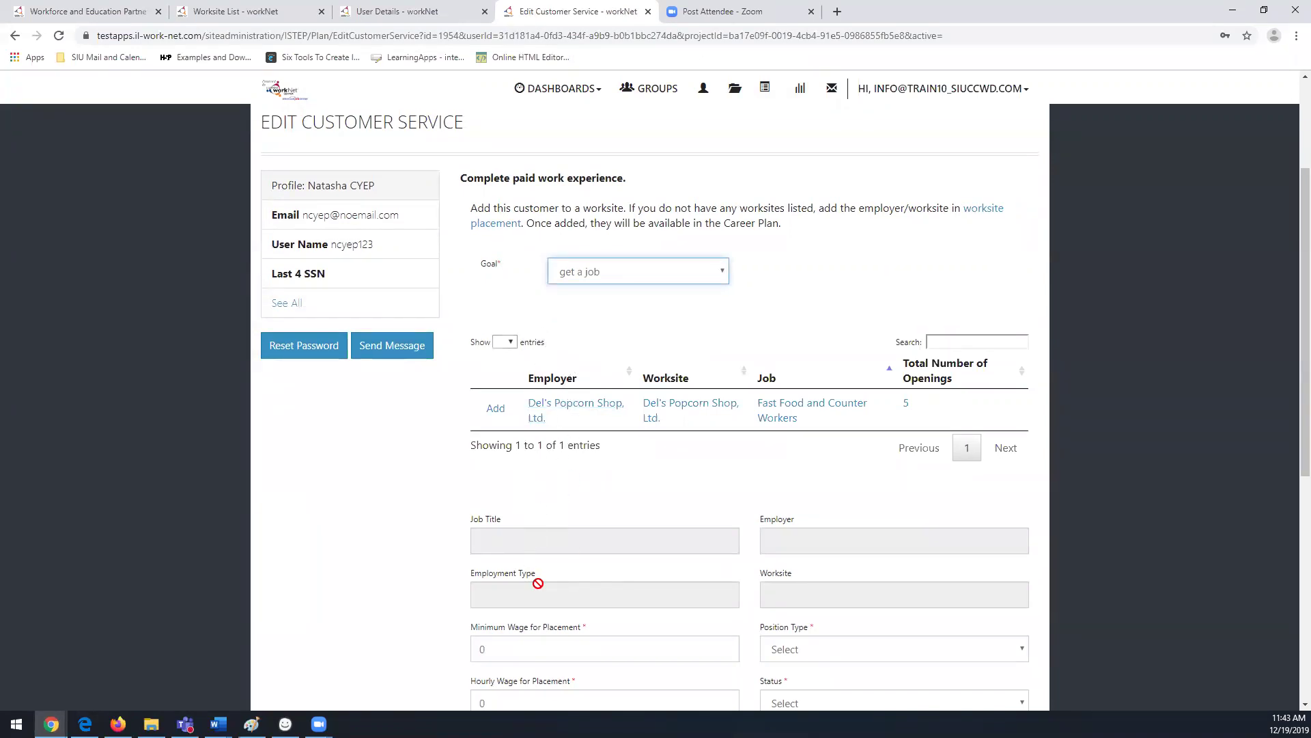
left_click(492, 414)
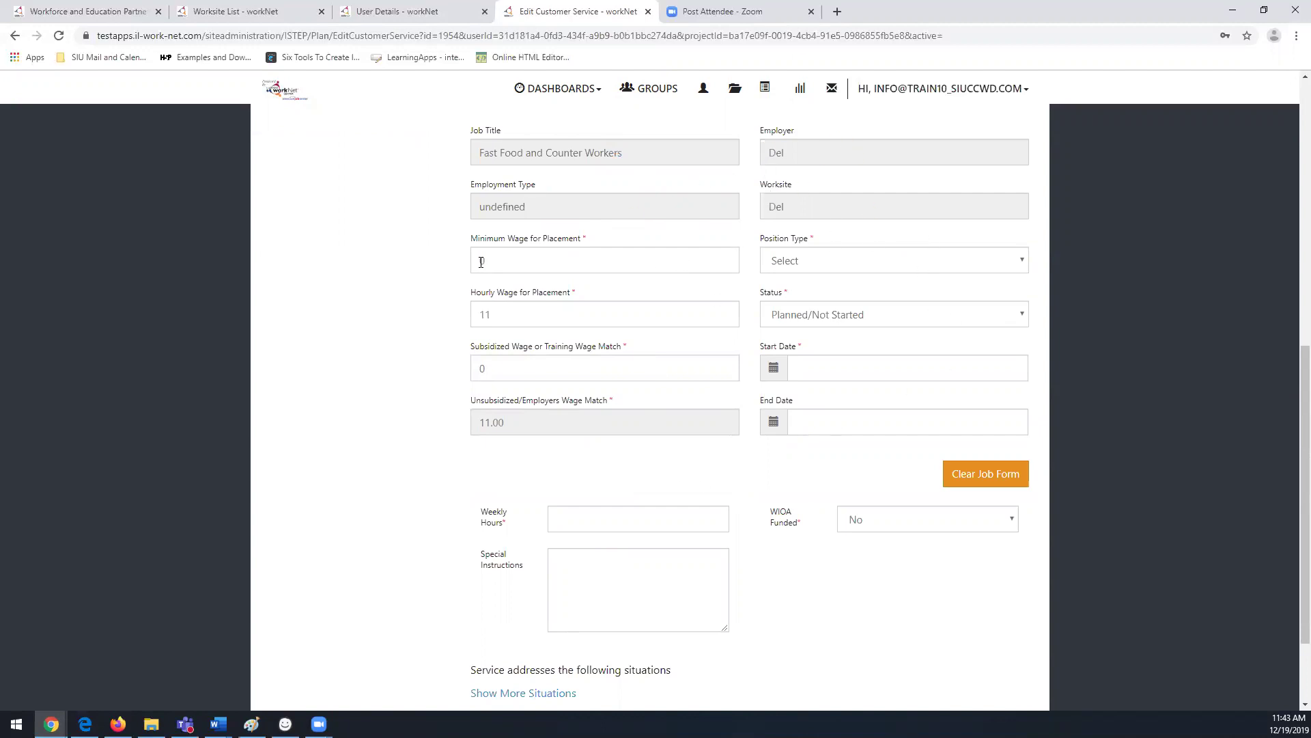
Set the placement's minimum wage to 11, position type to Part Time, and status to Started (Open).
double_click(518, 264)
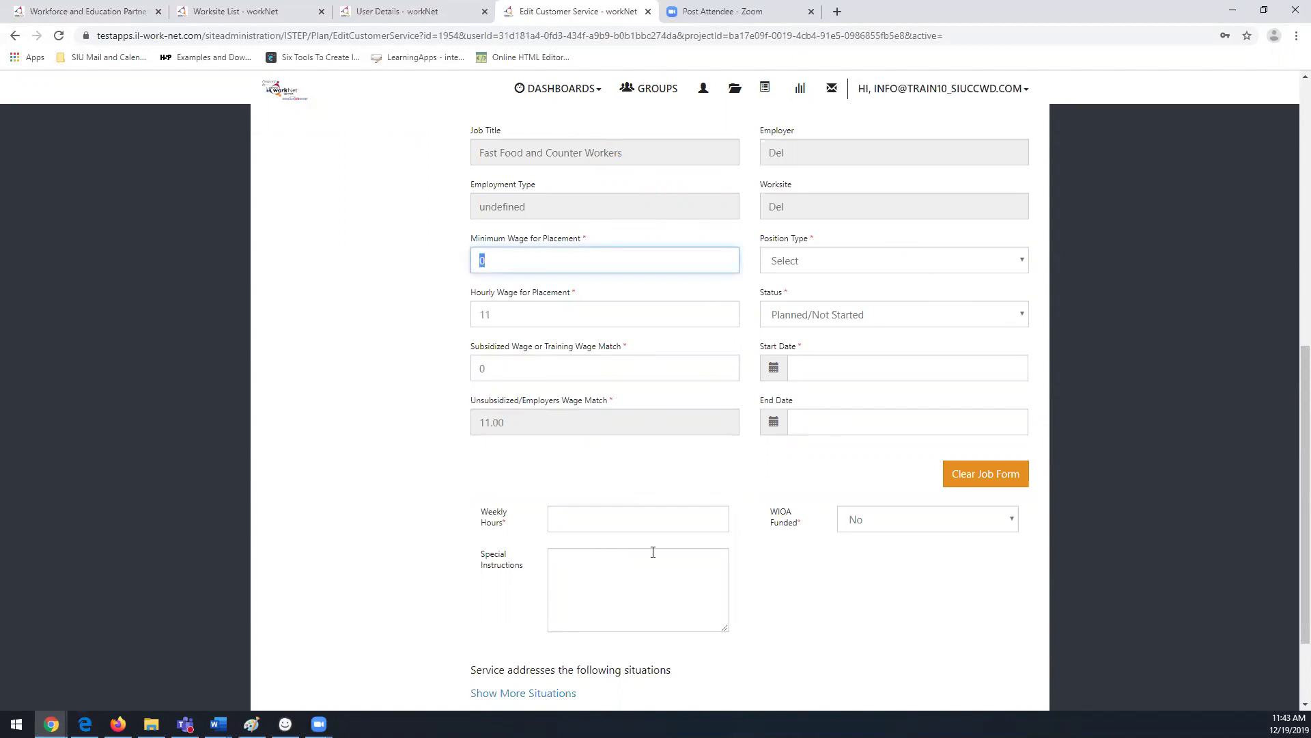
type("11")
left_click(553, 368)
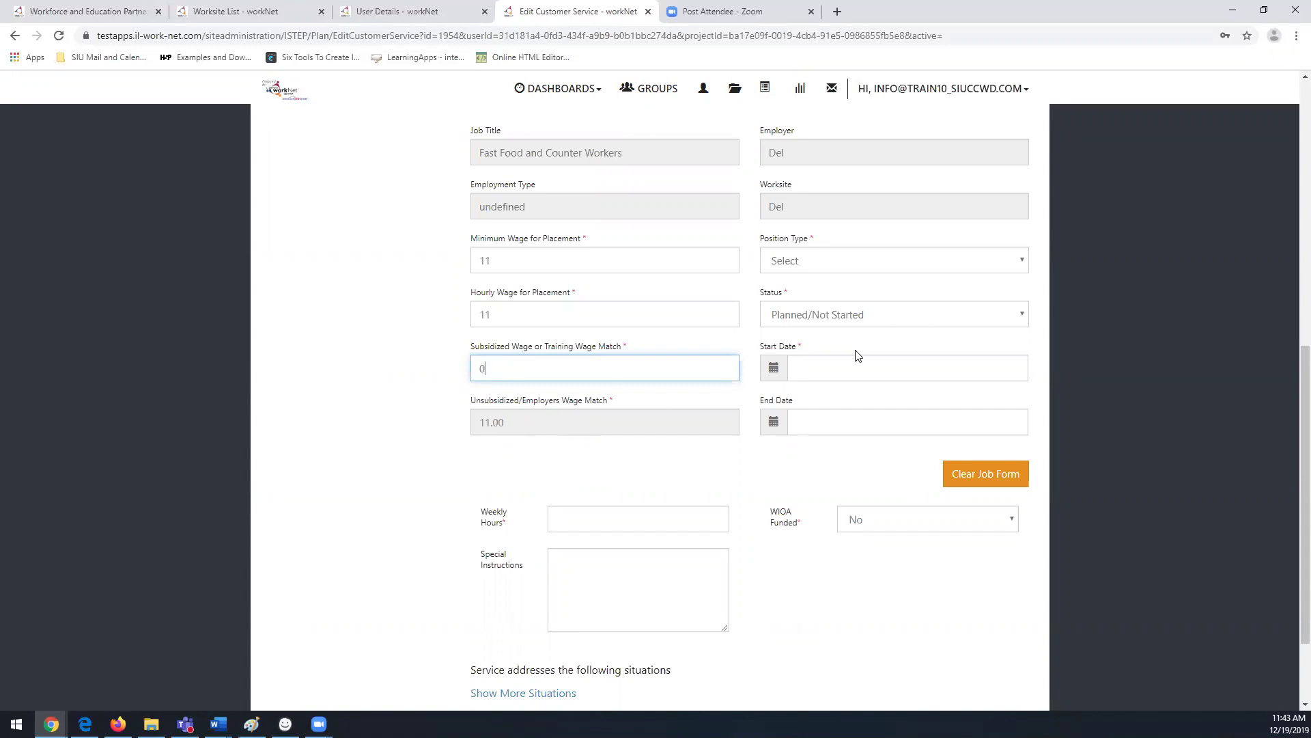
left_click(844, 263)
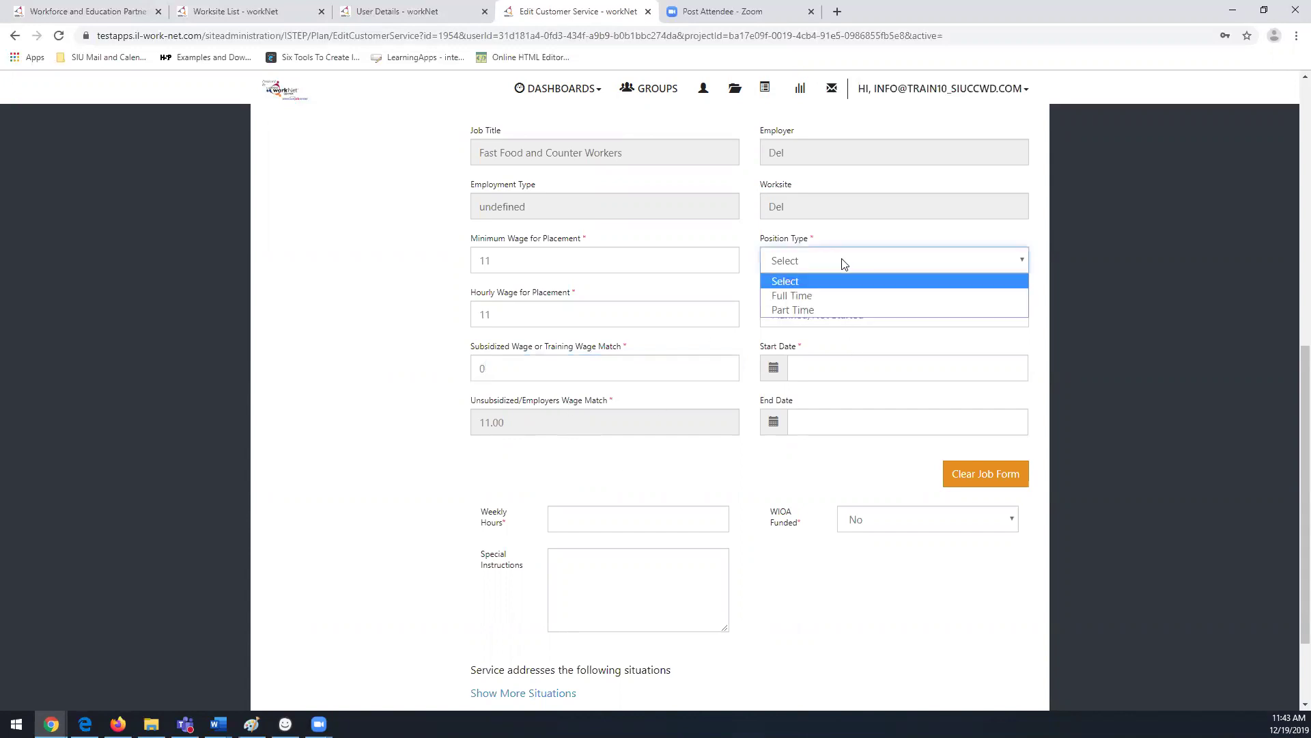
left_click(832, 309)
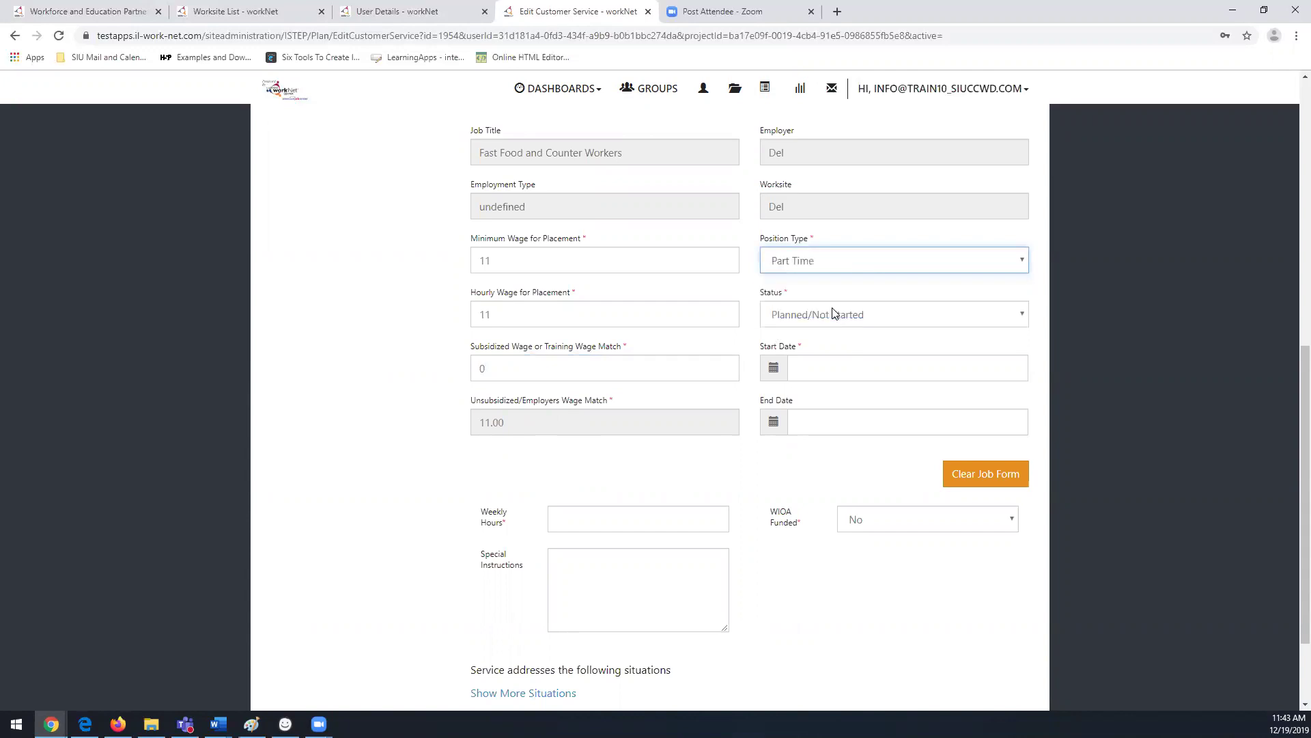
left_click(879, 316)
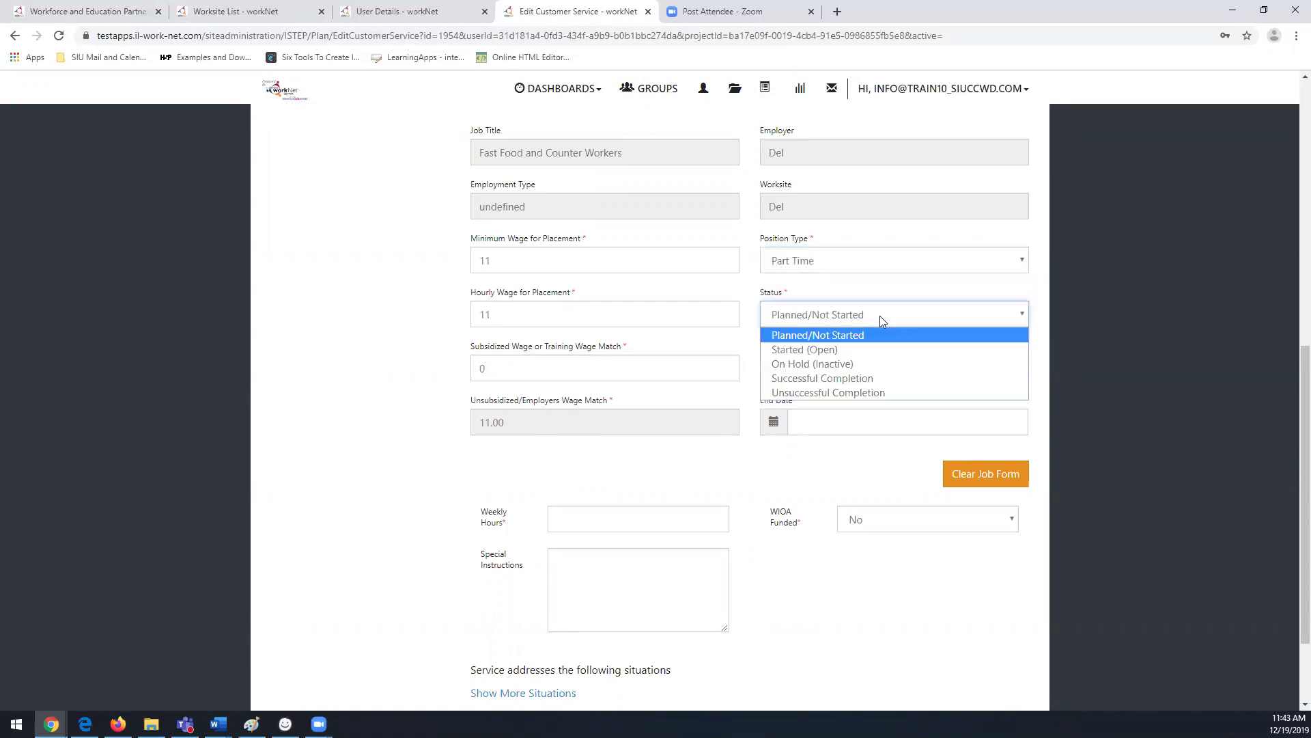
left_click(877, 353)
Set the placement's start date to 12/19/2019 and its end date to 02/28/2020.
left_click(870, 367)
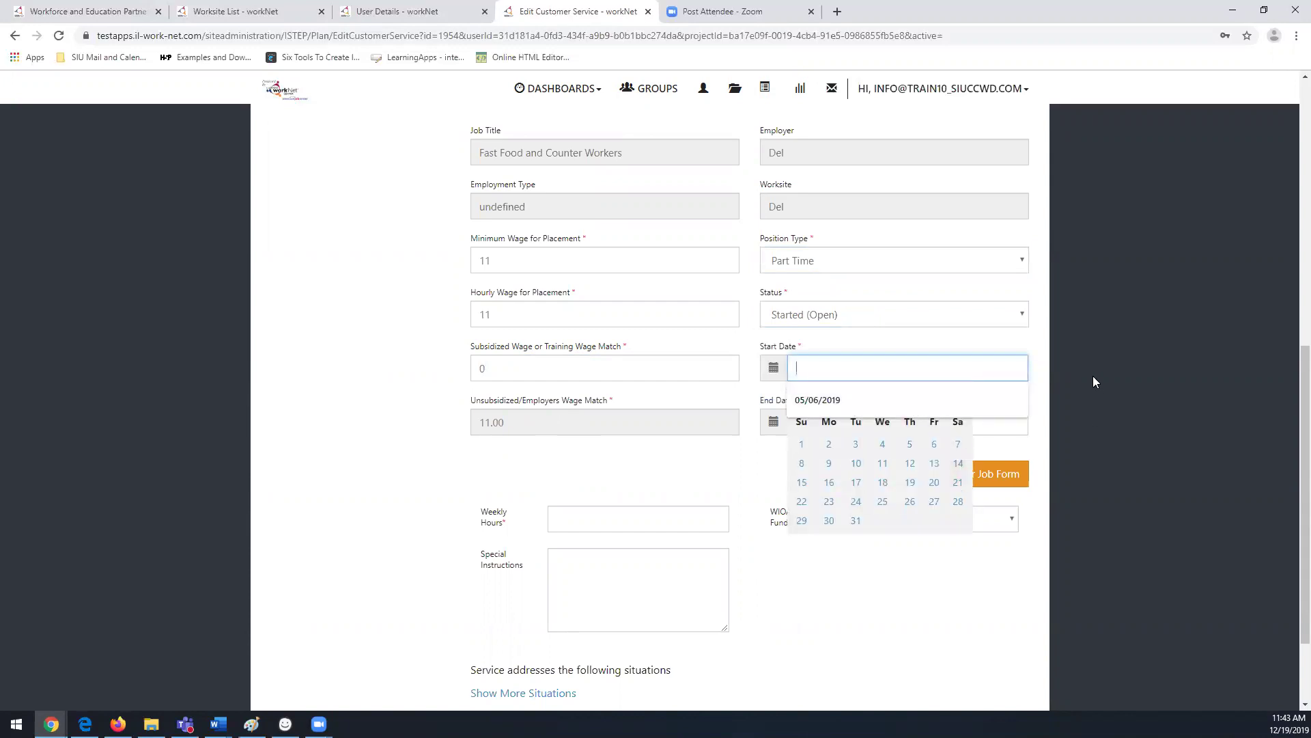
left_click(1034, 439)
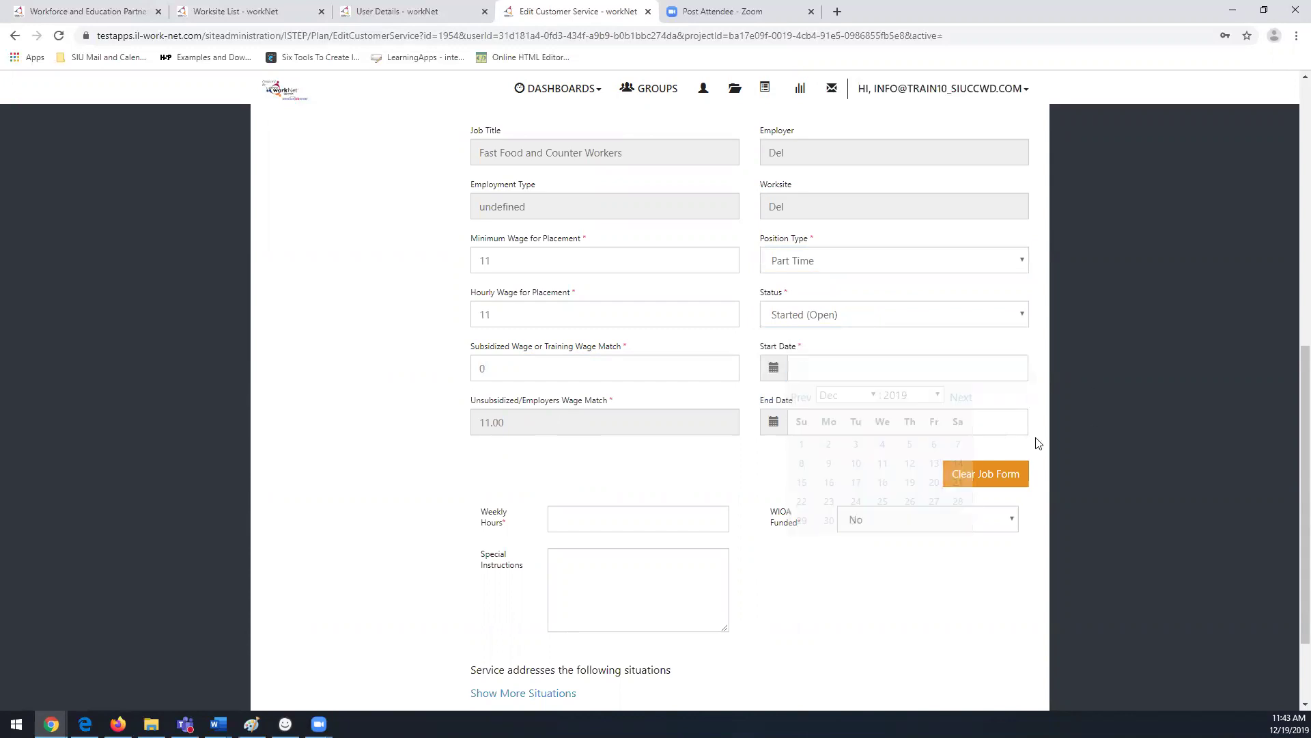
left_click(869, 374)
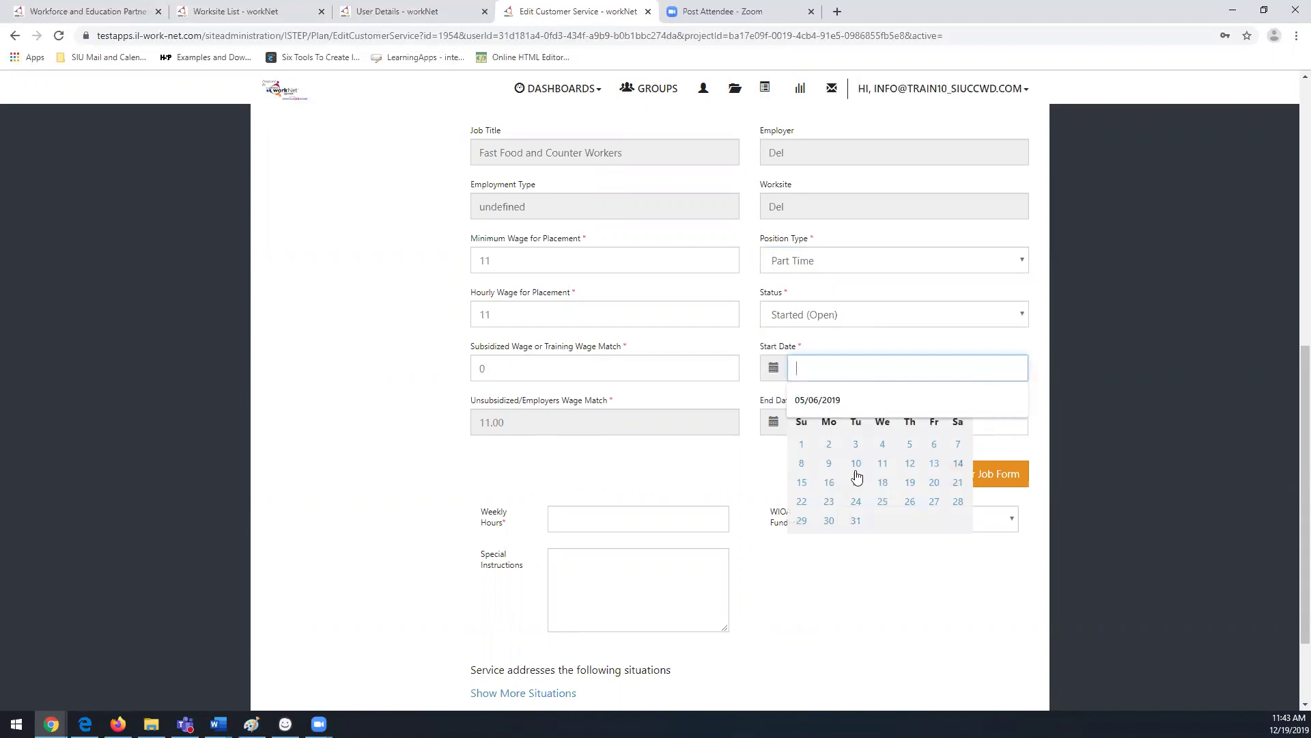
left_click(909, 488)
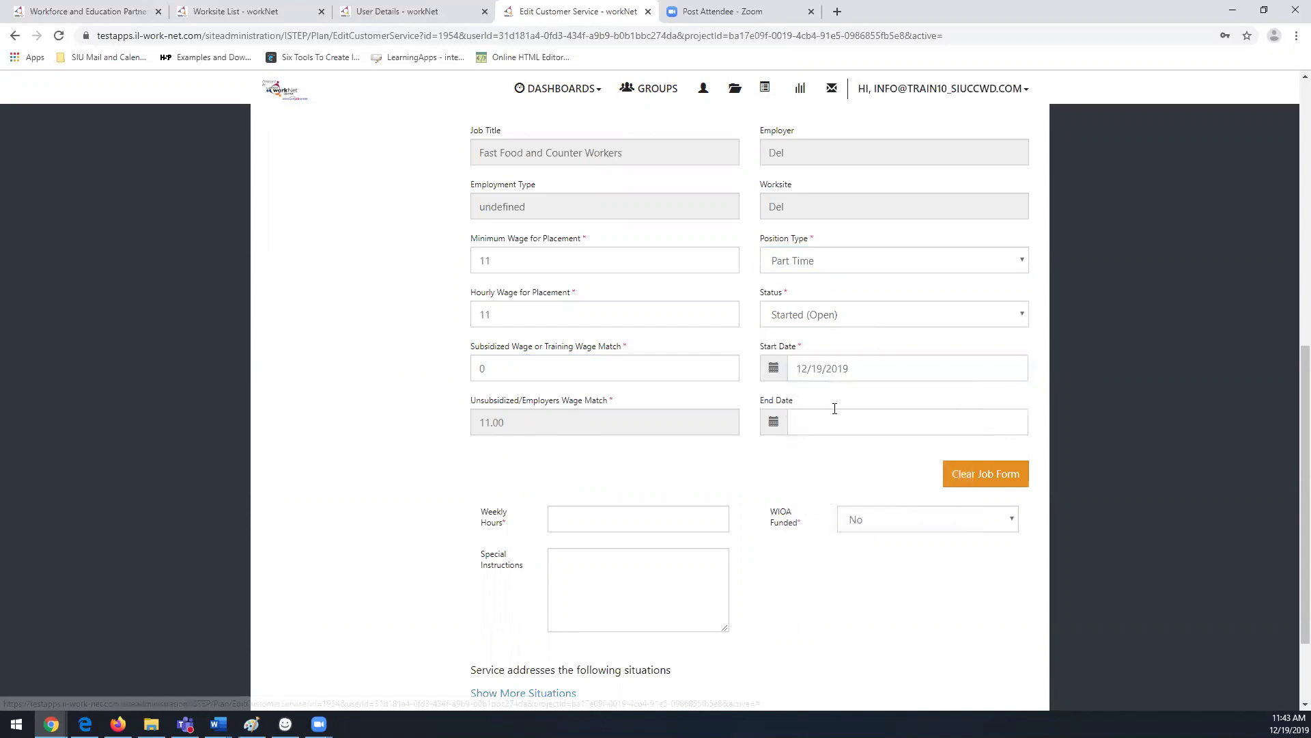
left_click(824, 427)
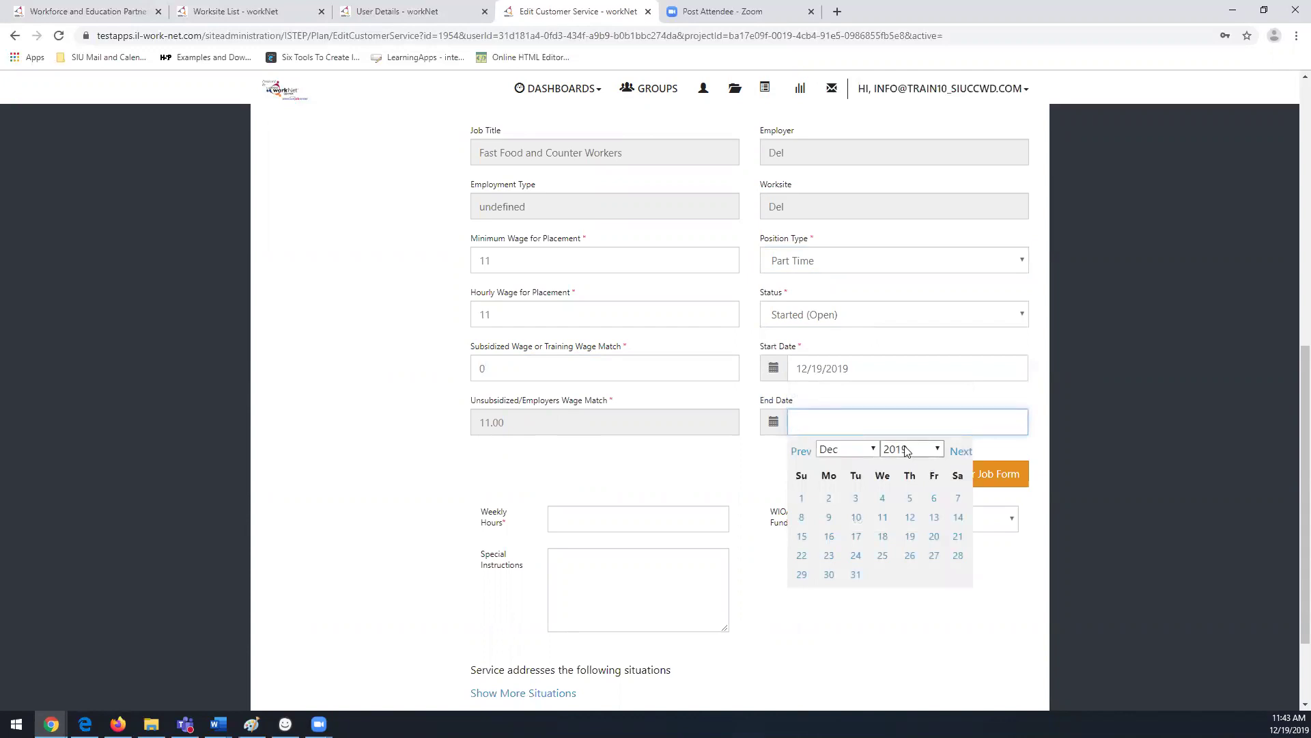
left_click(937, 448)
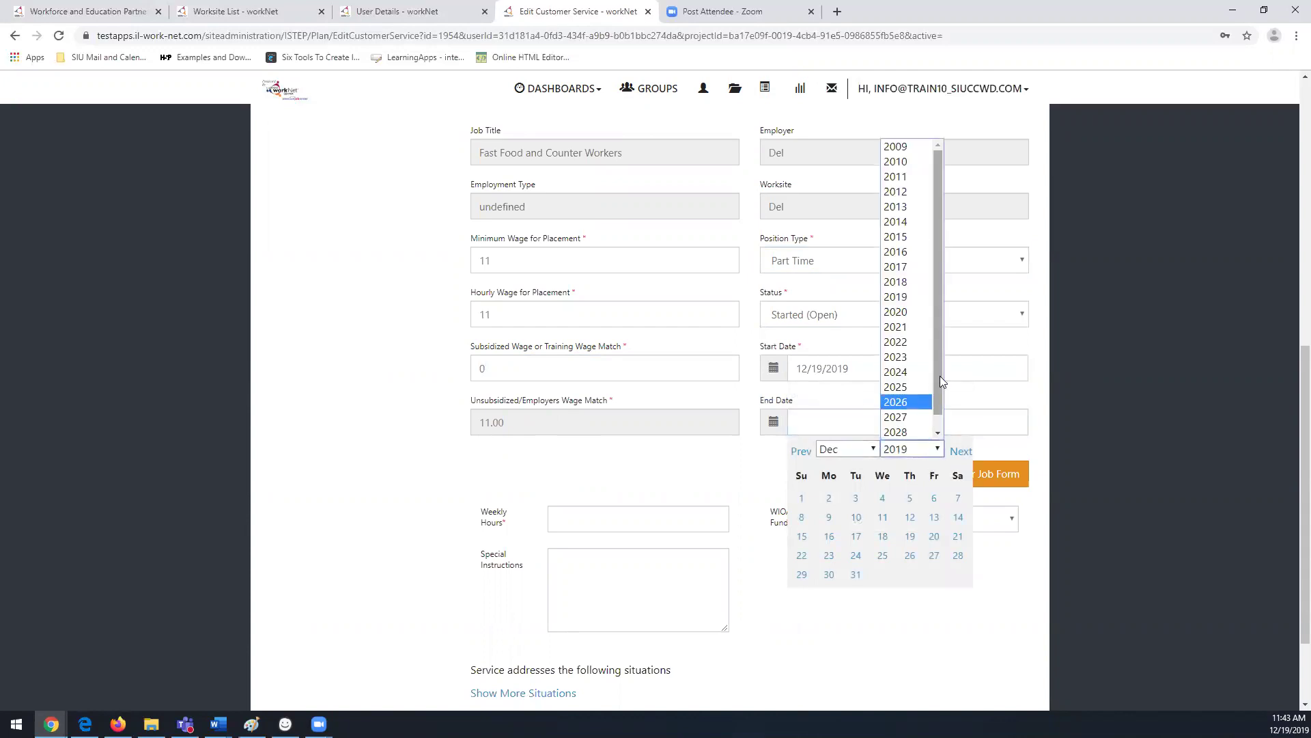
left_click(912, 312)
left_click(877, 454)
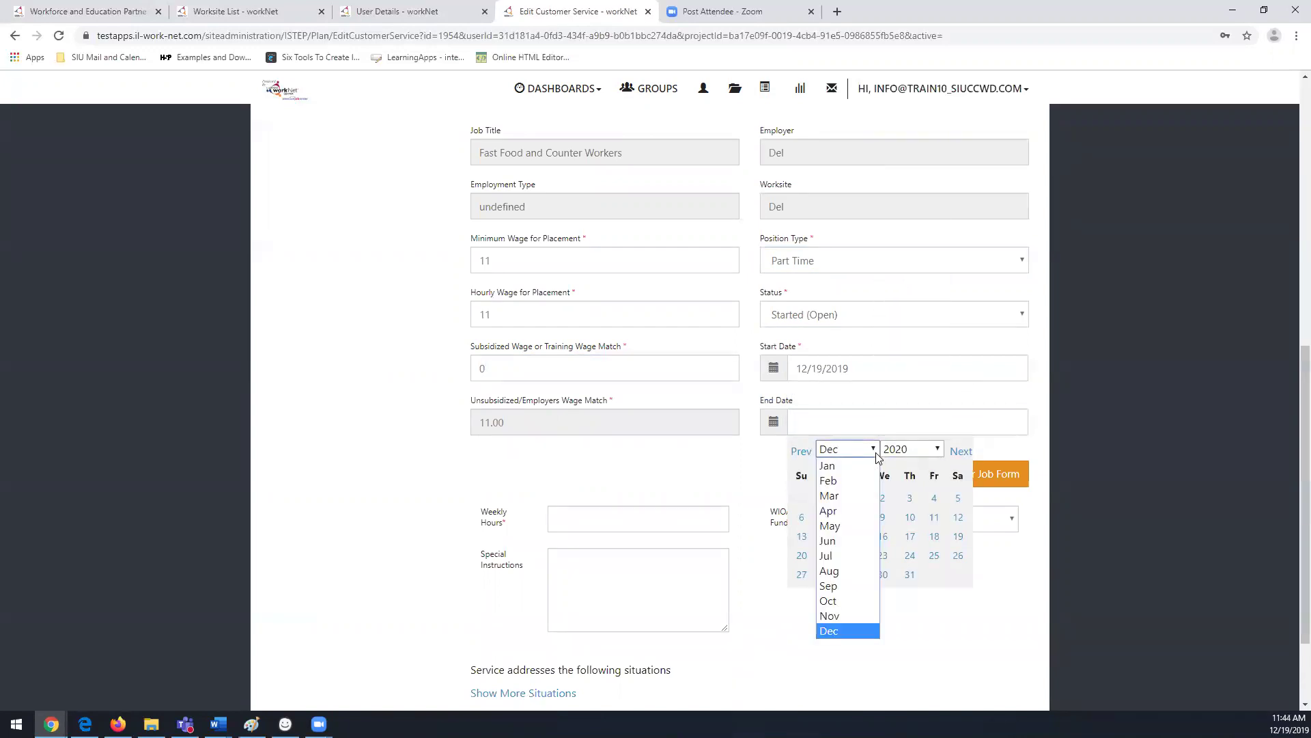
left_click(857, 486)
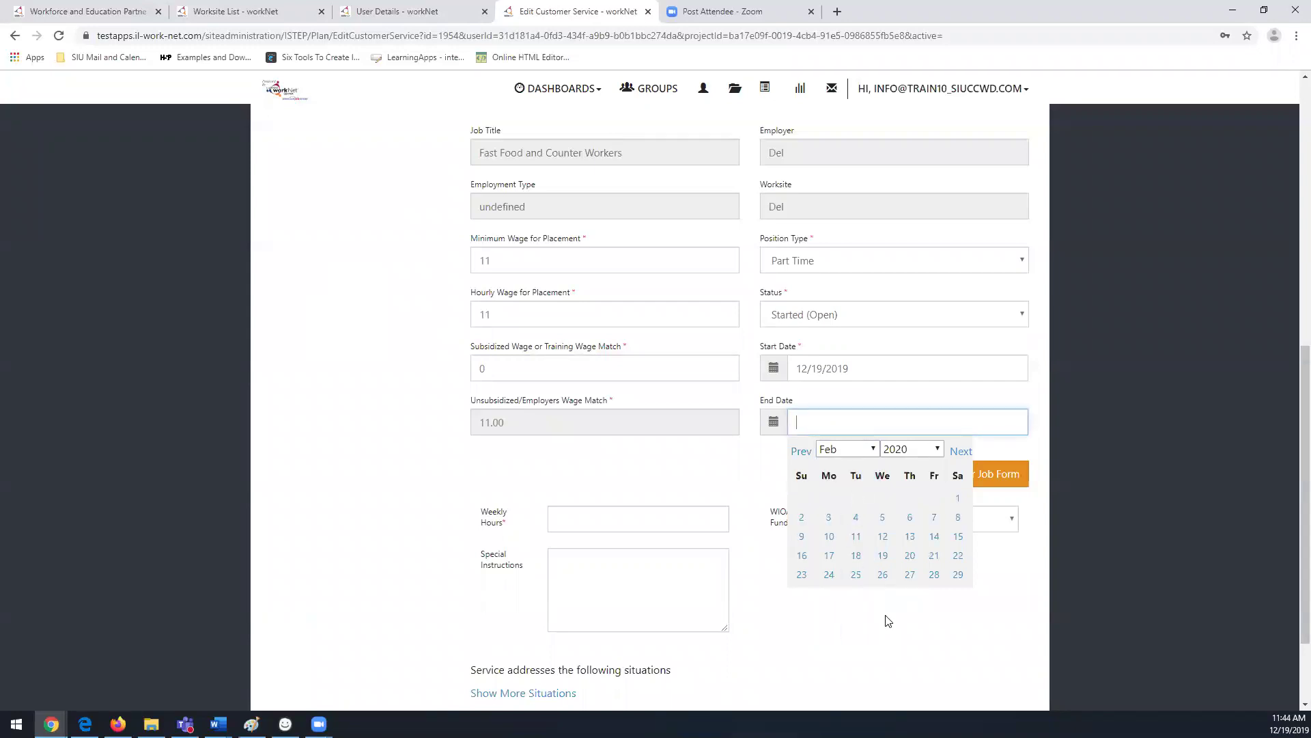
left_click(932, 576)
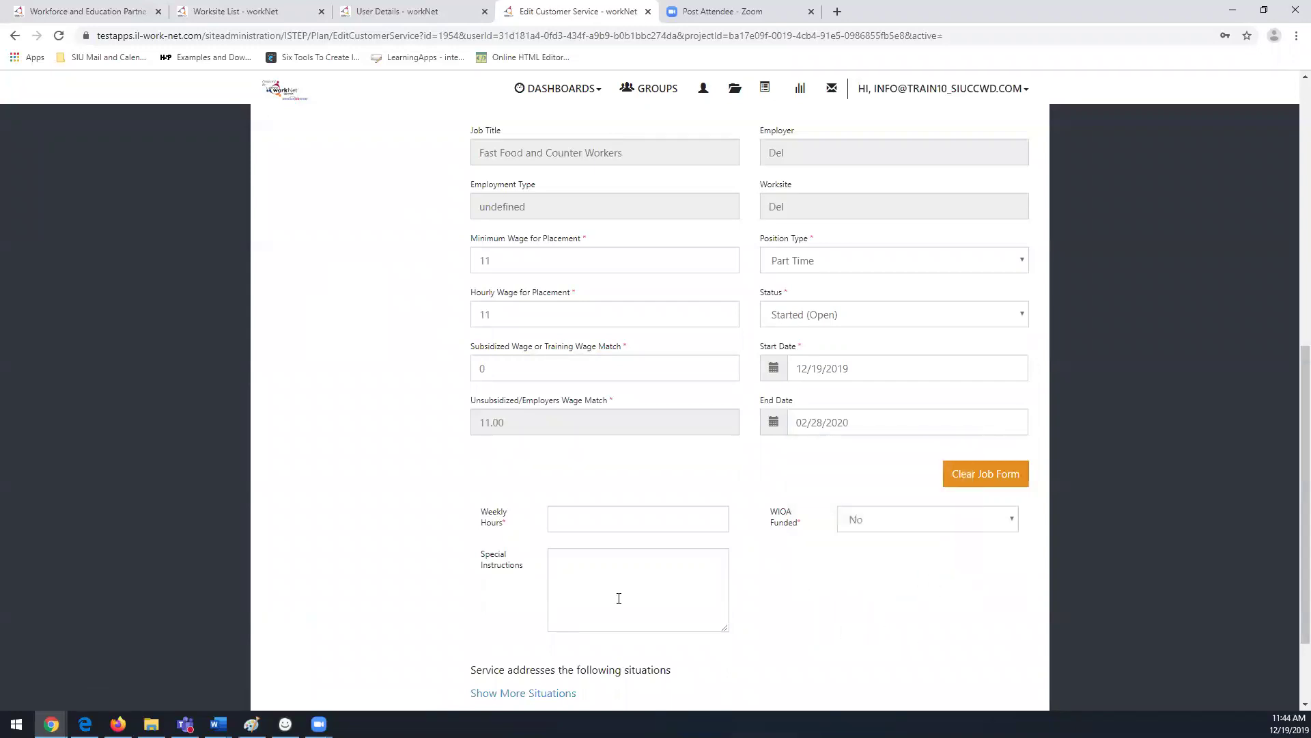
Enter 15 weekly hours and a short special instruction, then submit the customer service update.
left_click(591, 524)
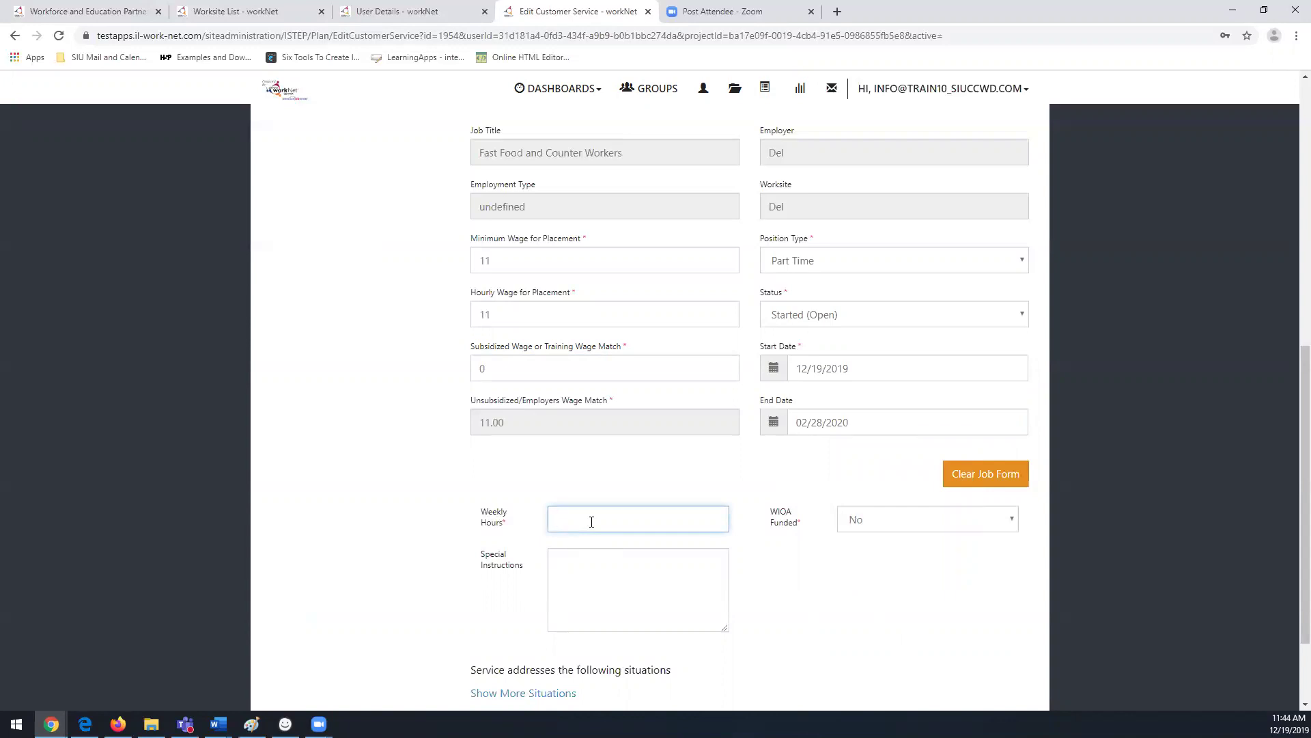
type("158")
left_click(608, 575)
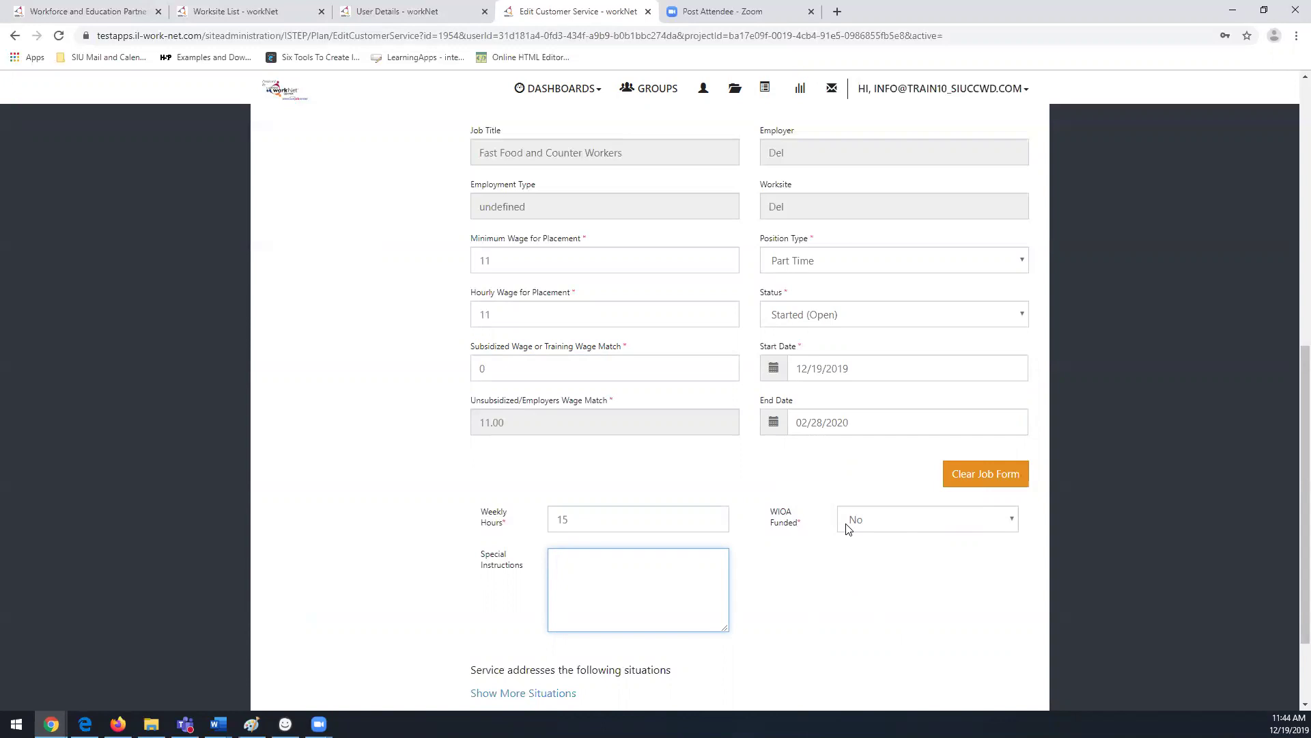
left_click_drag(1306, 479, 1306, 536)
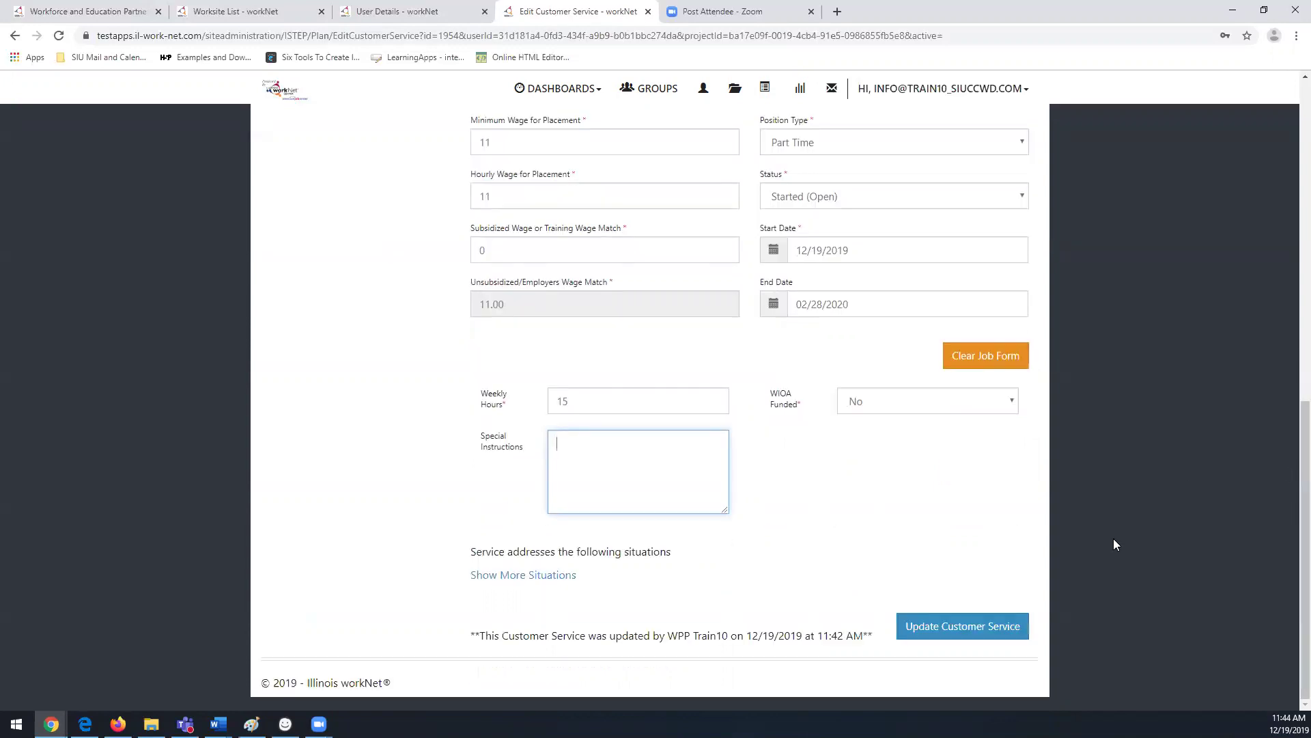
type("tew")
left_click(991, 628)
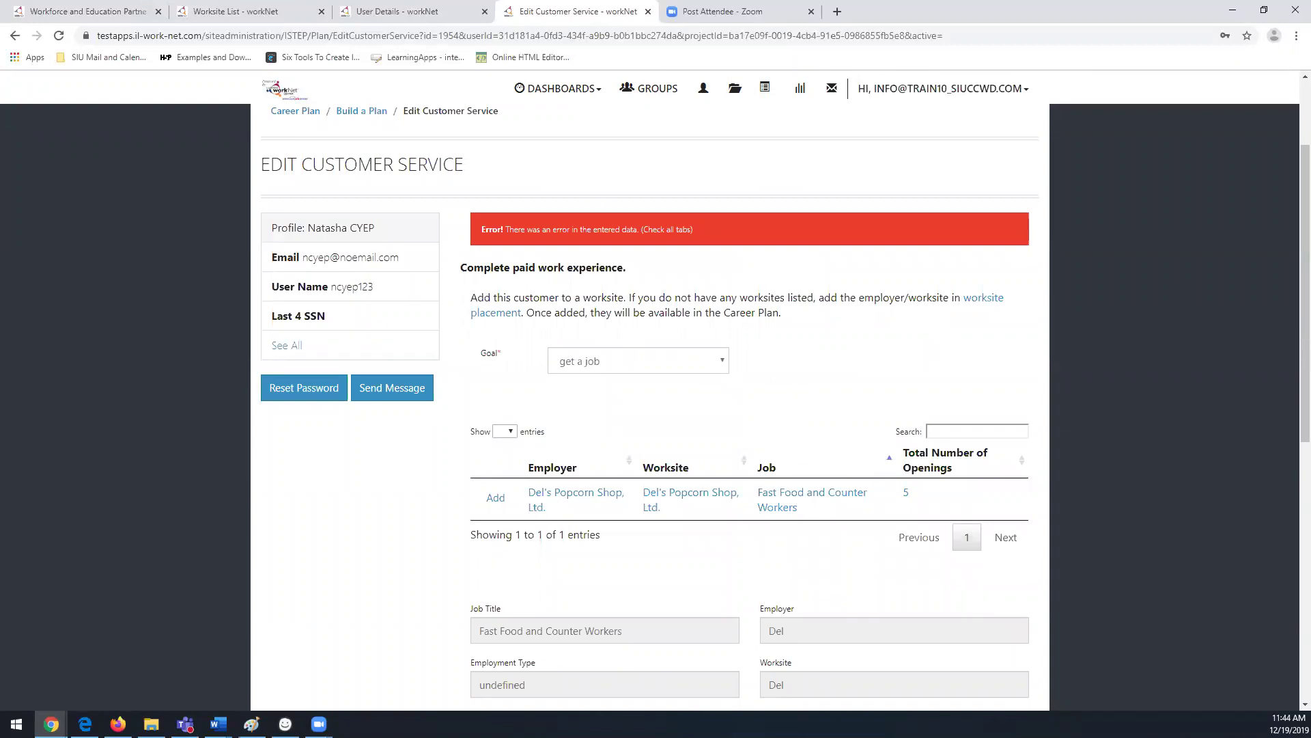
Review the service form for incorrect or missing entries, from the goal through the placement details.
left_click_drag(1305, 194, 1305, 452)
scroll(656, 410, "up", 5)
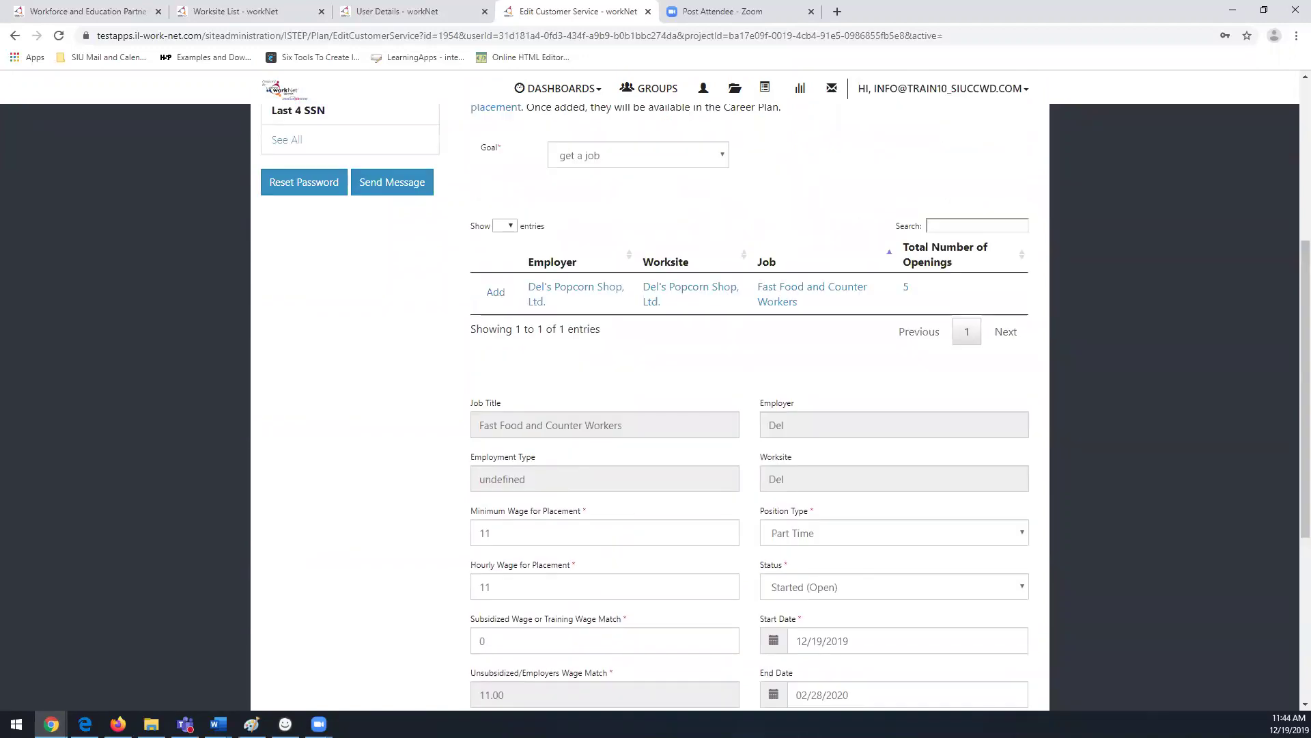
mouse_move(1304, 315)
left_mouse_down()
mouse_move(1290, 169)
mouse_move(1305, 202)
mouse_move(1304, 334)
left_mouse_up()
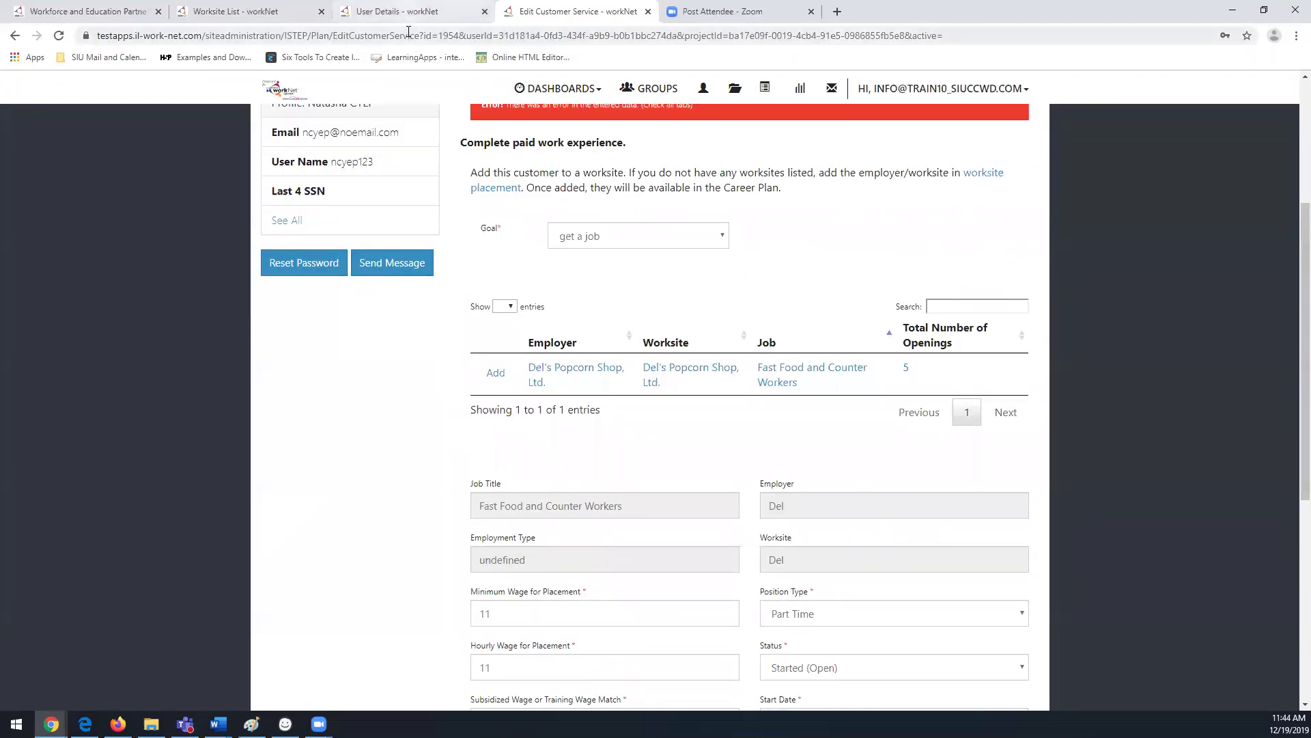
Return to the Worksite Placement list and reload it to clear the previous search.
left_click(403, 11)
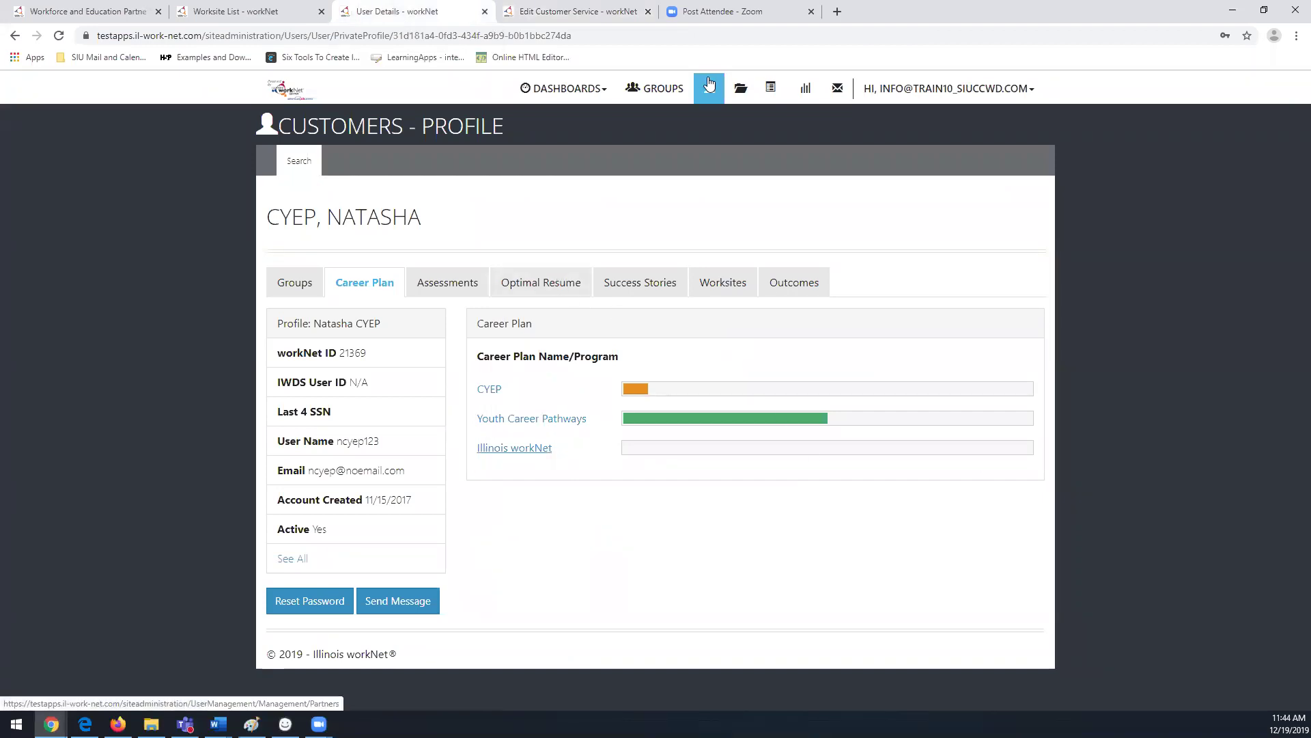
left_click(253, 6)
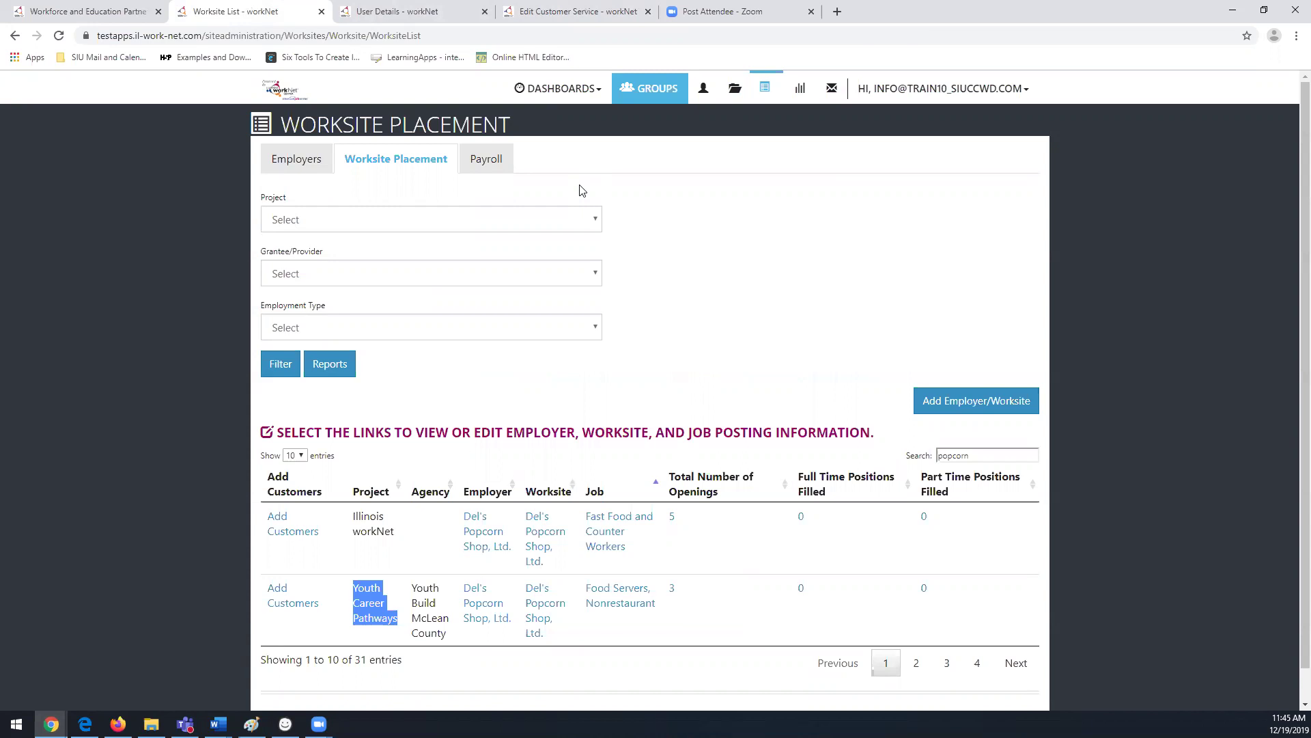
left_click(60, 35)
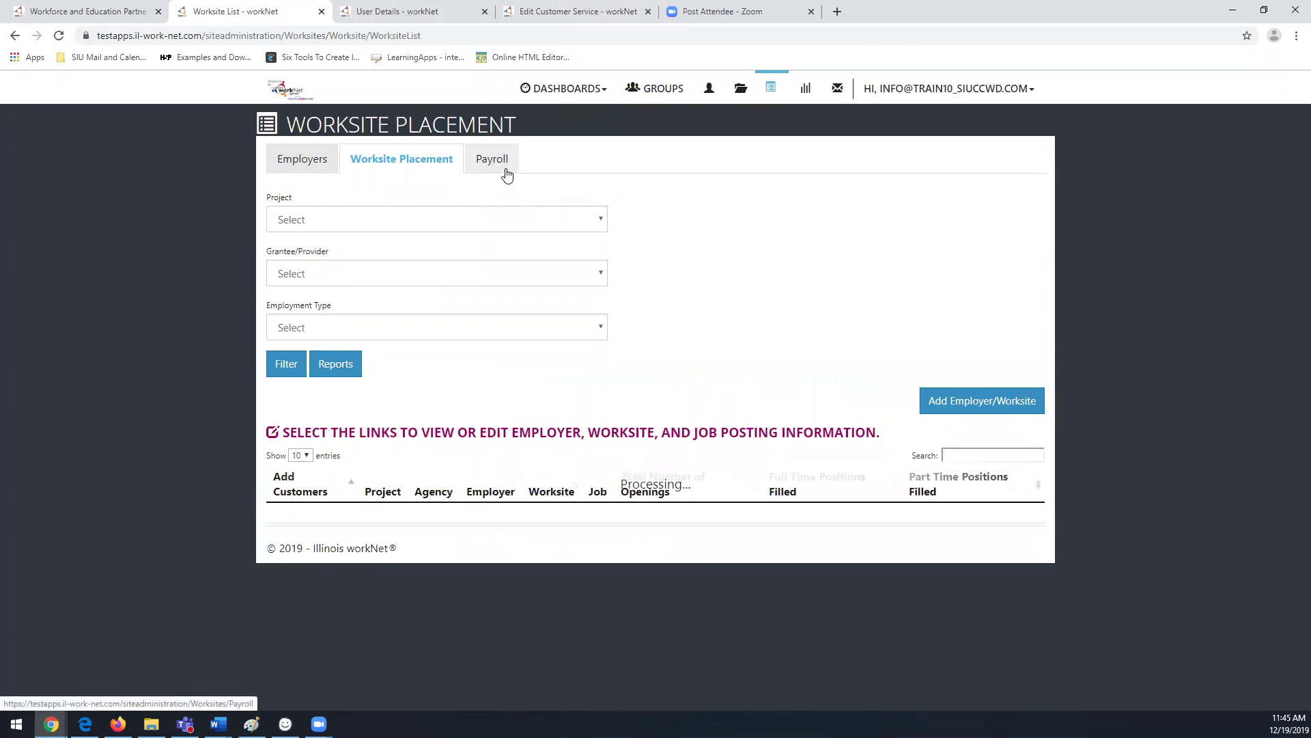
Select Illinois workNet as the project filter for worksite placements and check the available Grantee/Provider options.
left_click(408, 220)
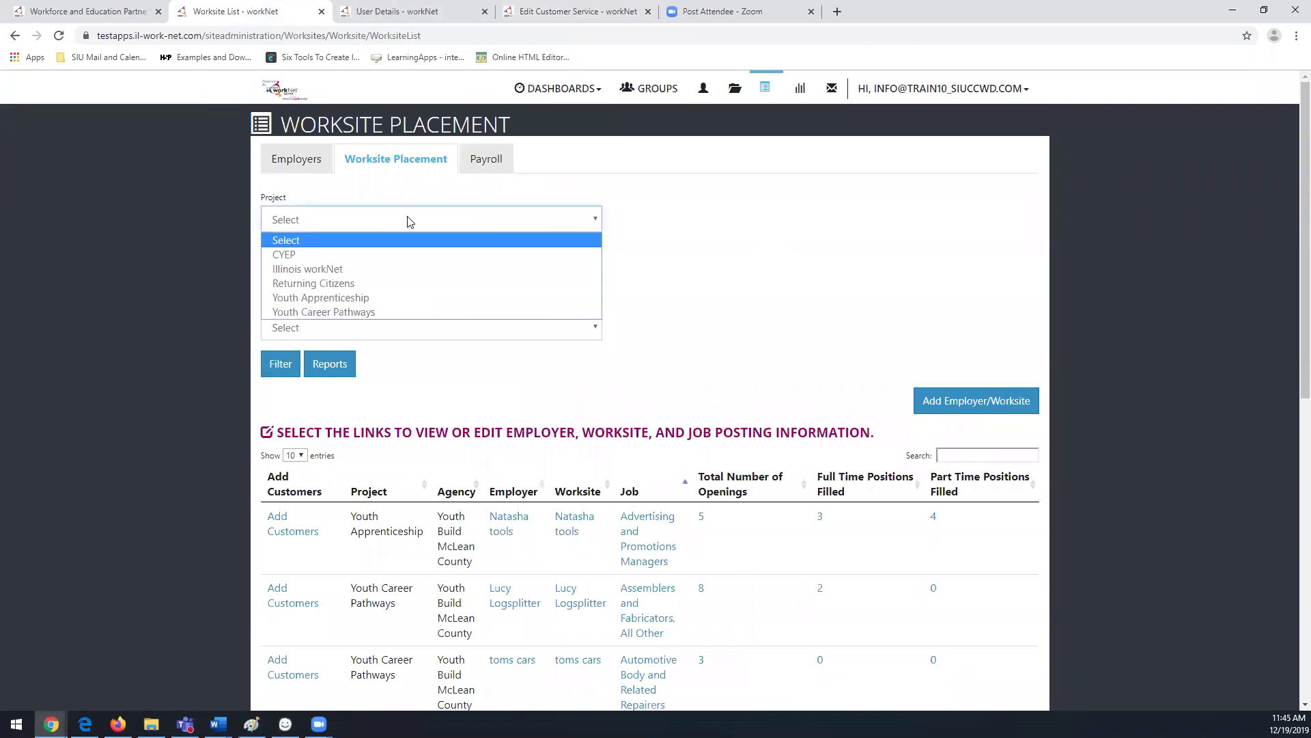
left_click(400, 268)
left_click(398, 275)
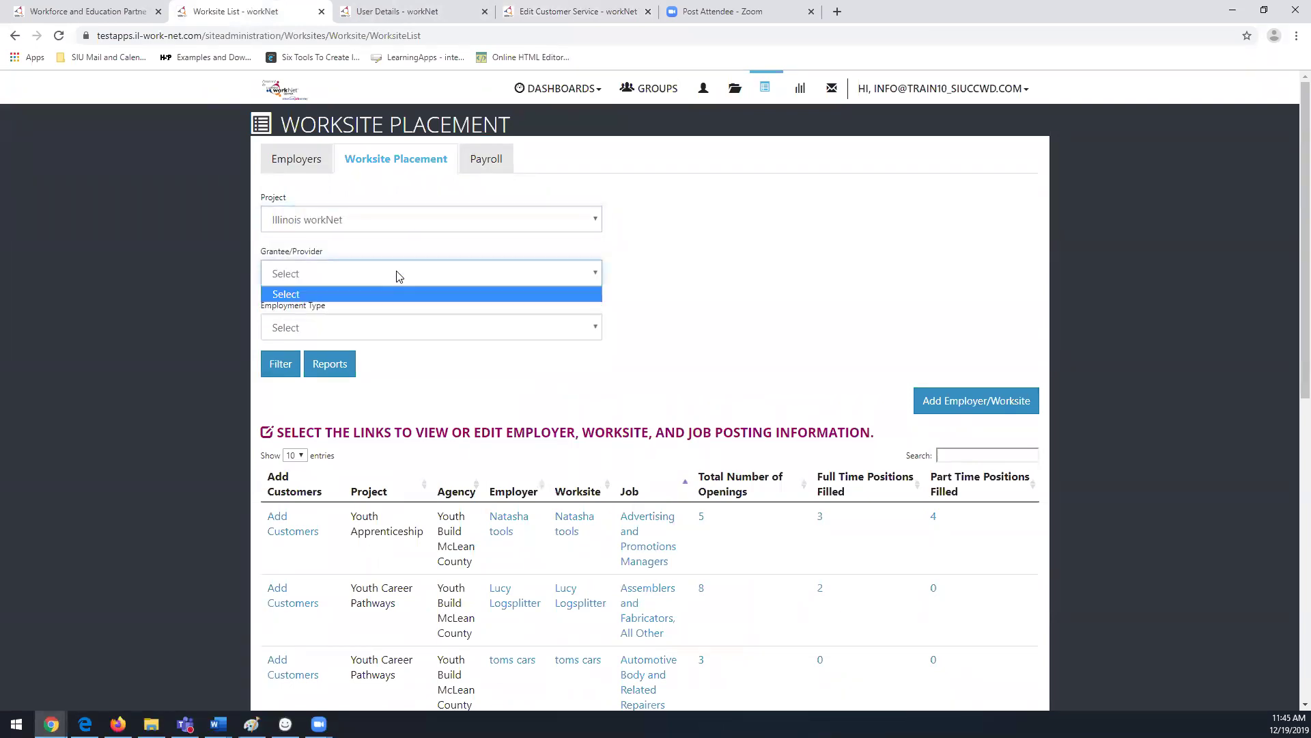
left_click(691, 227)
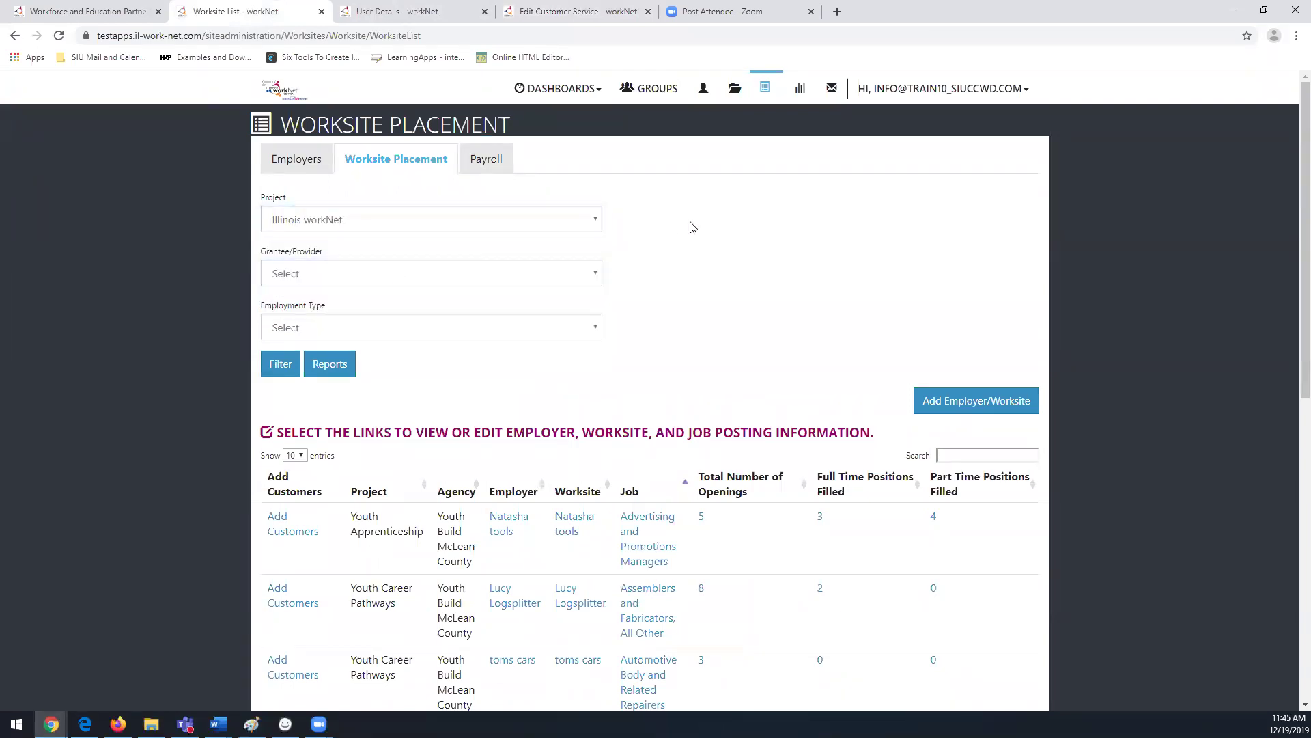
left_click(579, 275)
left_click(705, 256)
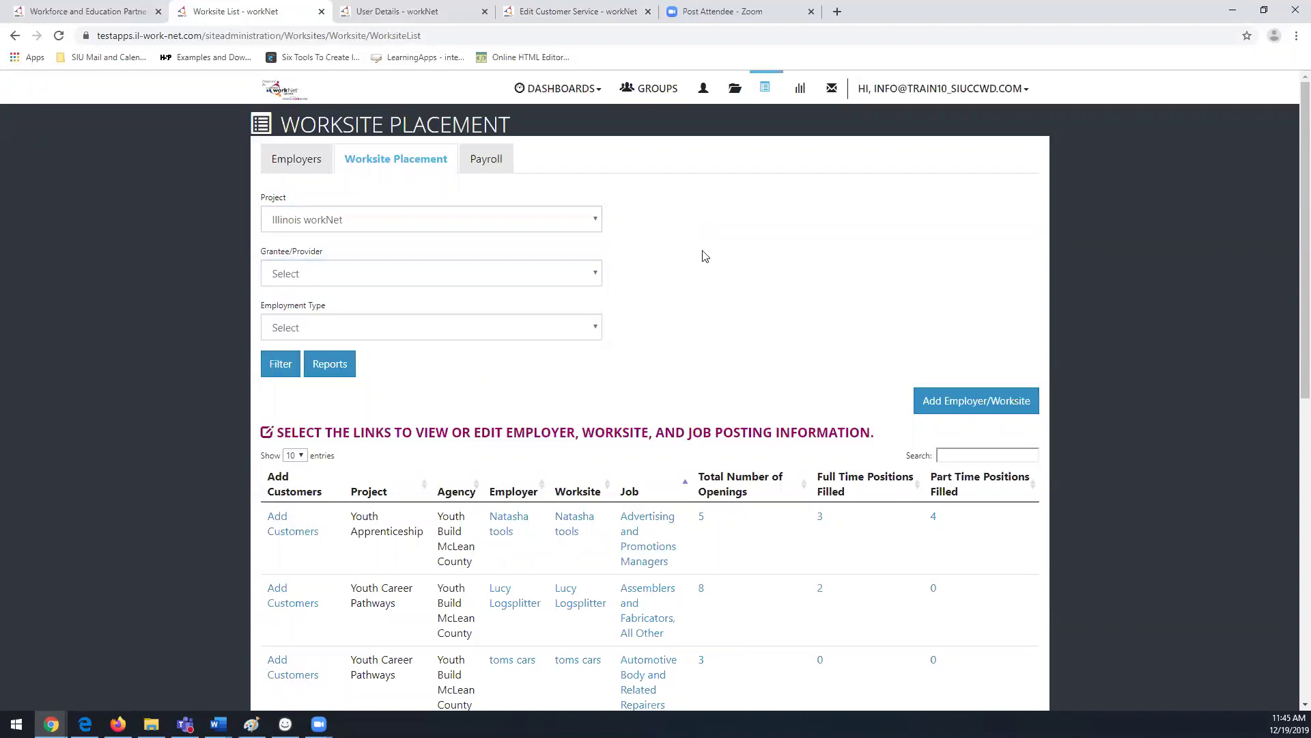
Filter the Illinois workNet worksite placements by the Grantee/Provider Personal Group for WPP Train10.
left_click(589, 275)
left_click(555, 308)
left_click(286, 373)
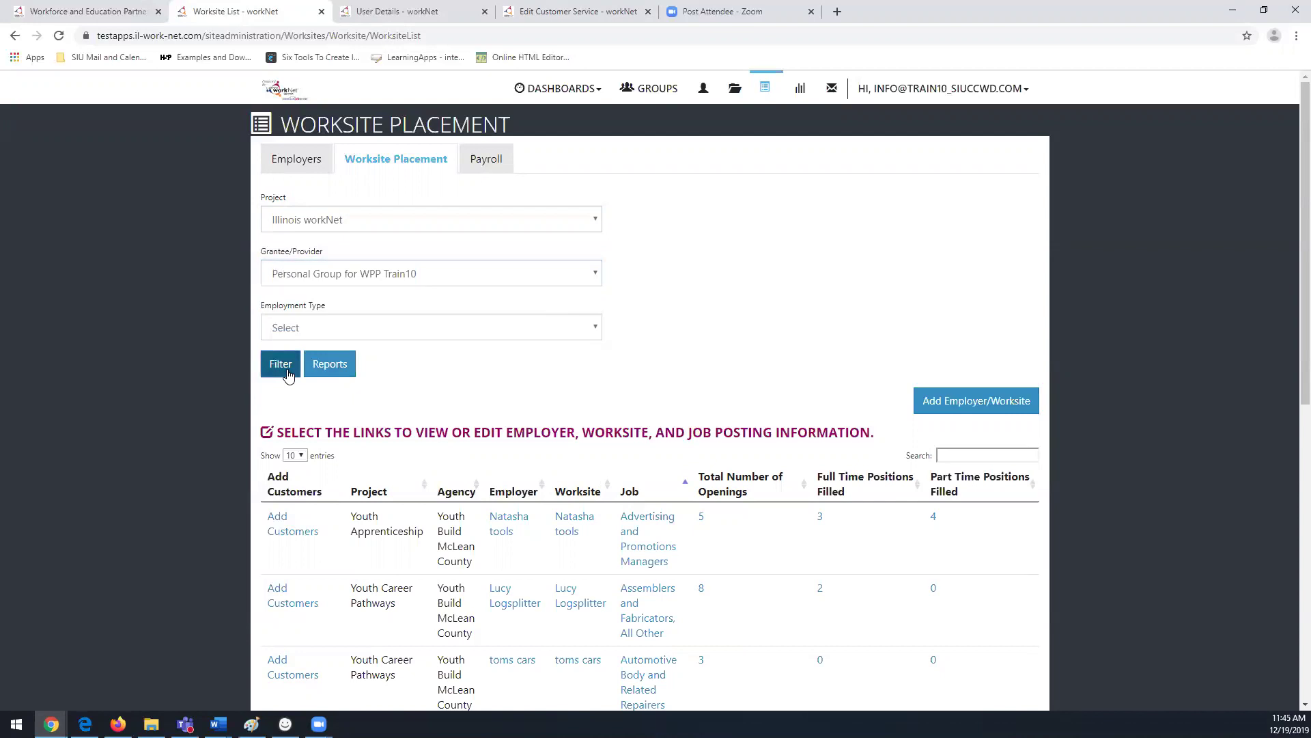
left_click(280, 364)
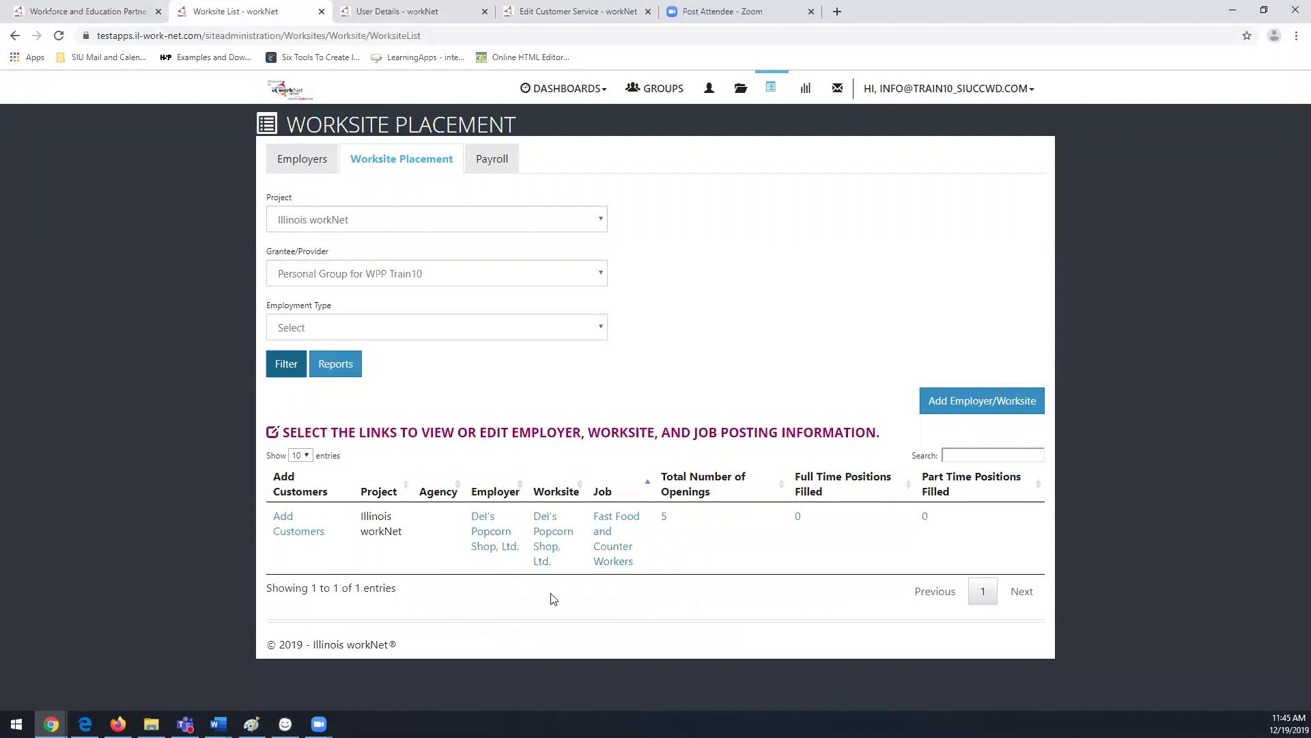
Filter the worksite placements by the project Youth Career Pathways and the Grantee/Provider Youth Build McLean County.
left_click(408, 221)
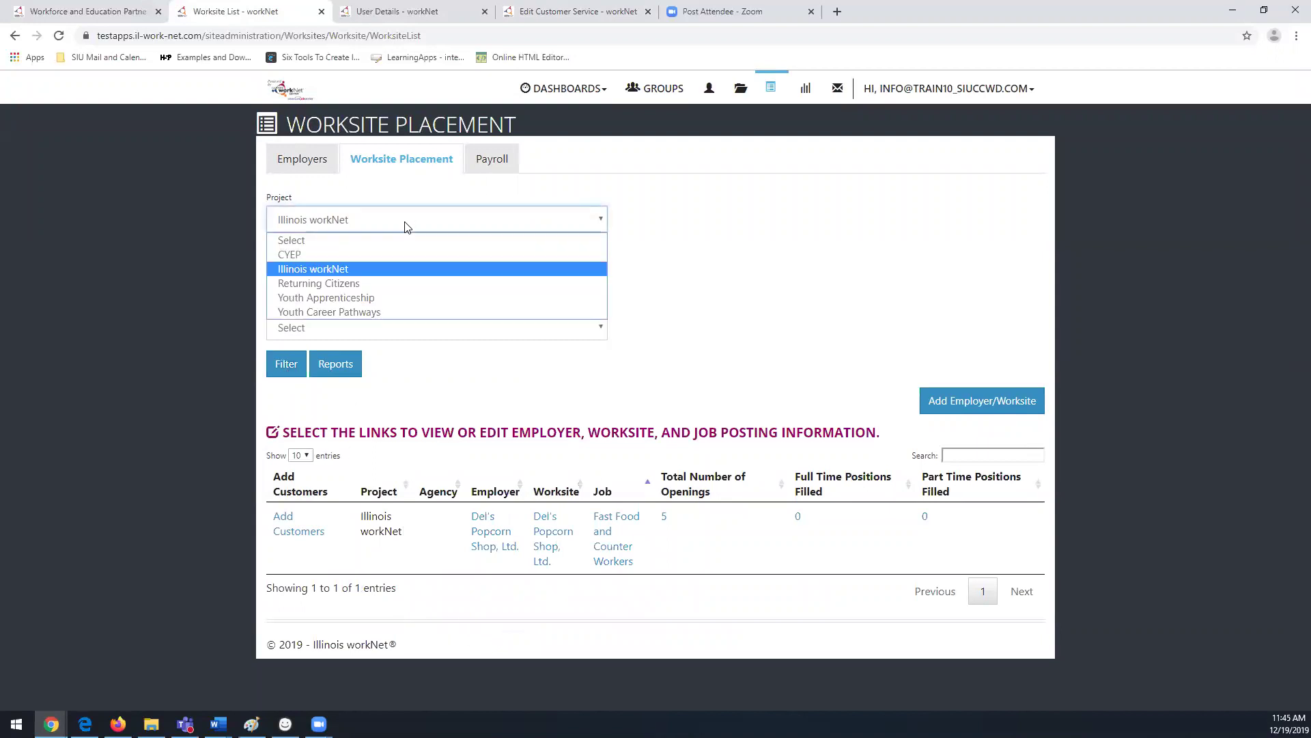
left_click(398, 313)
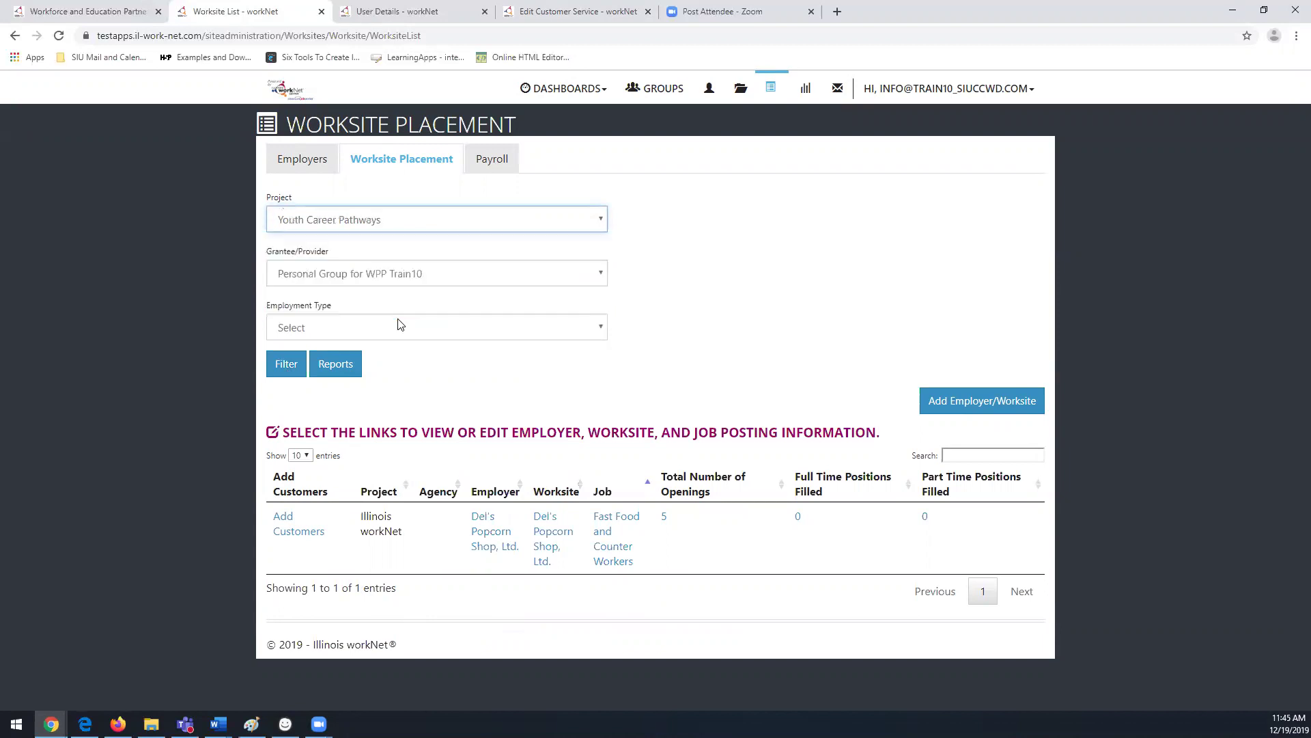
left_click(393, 272)
left_click(716, 237)
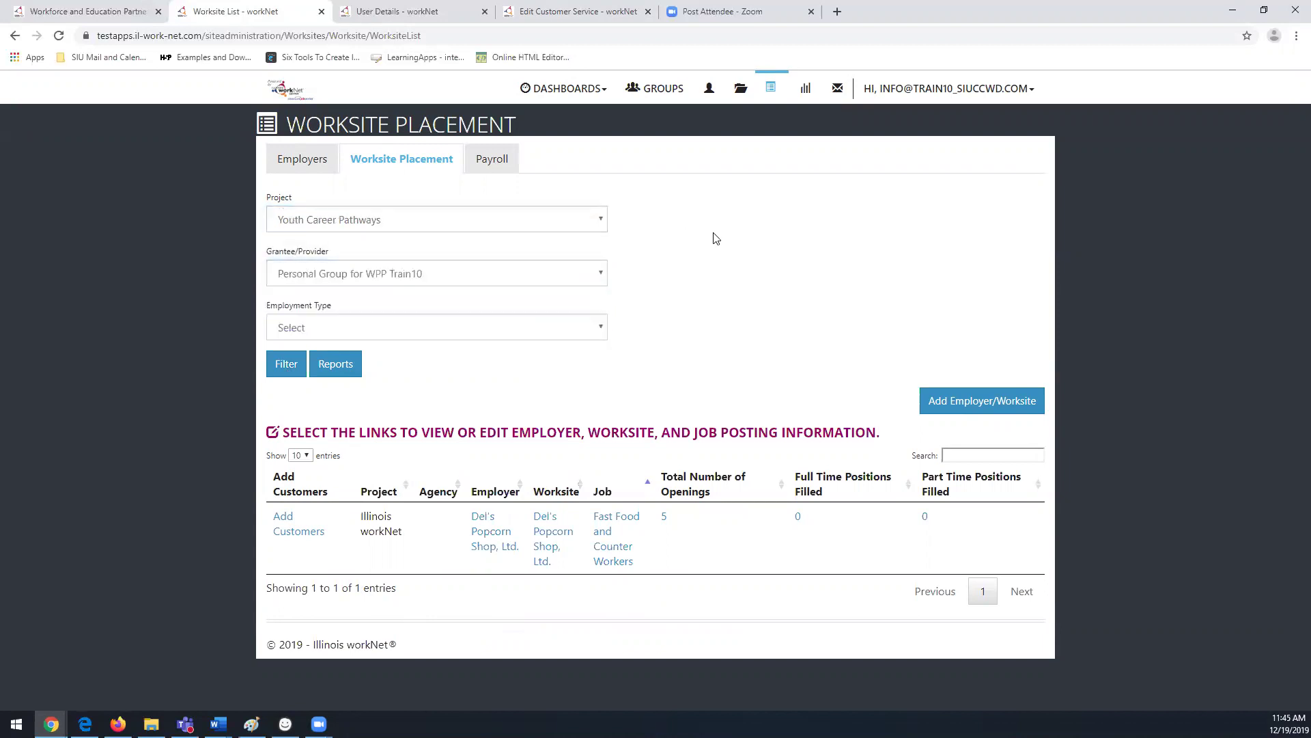
key("Down")
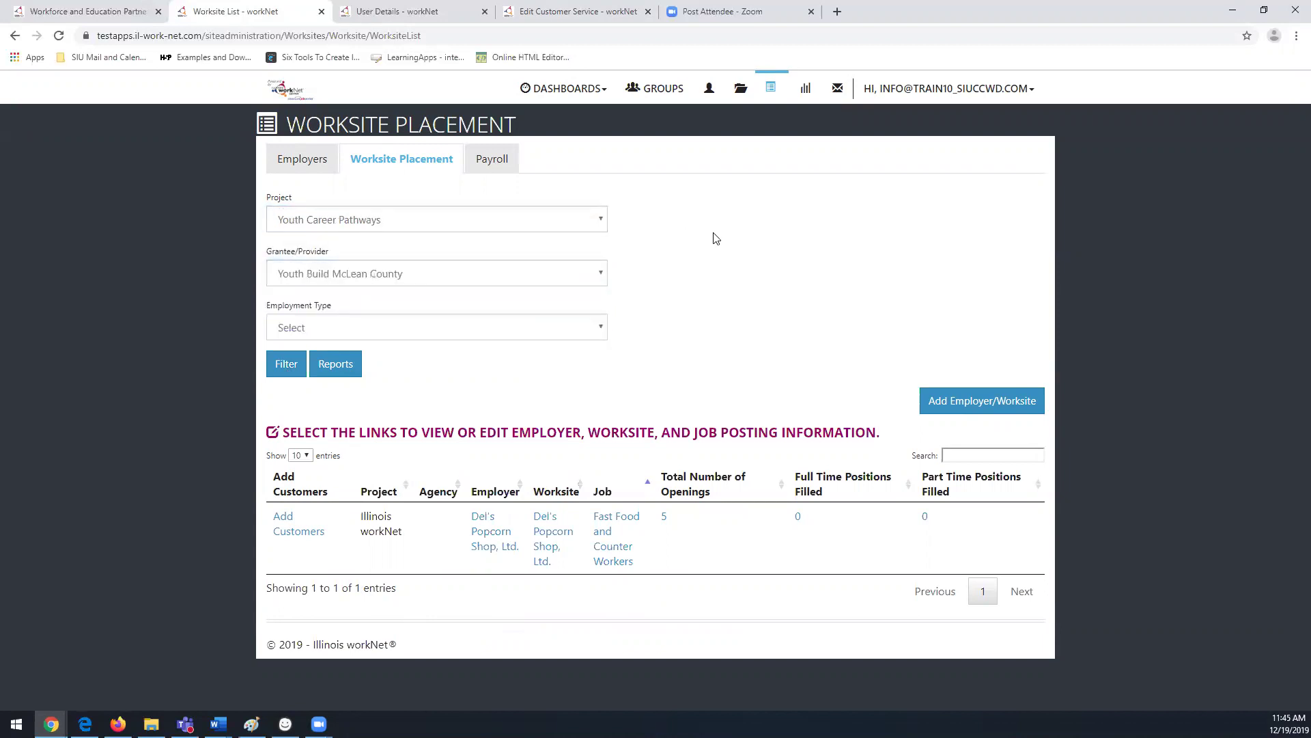
left_click(285, 367)
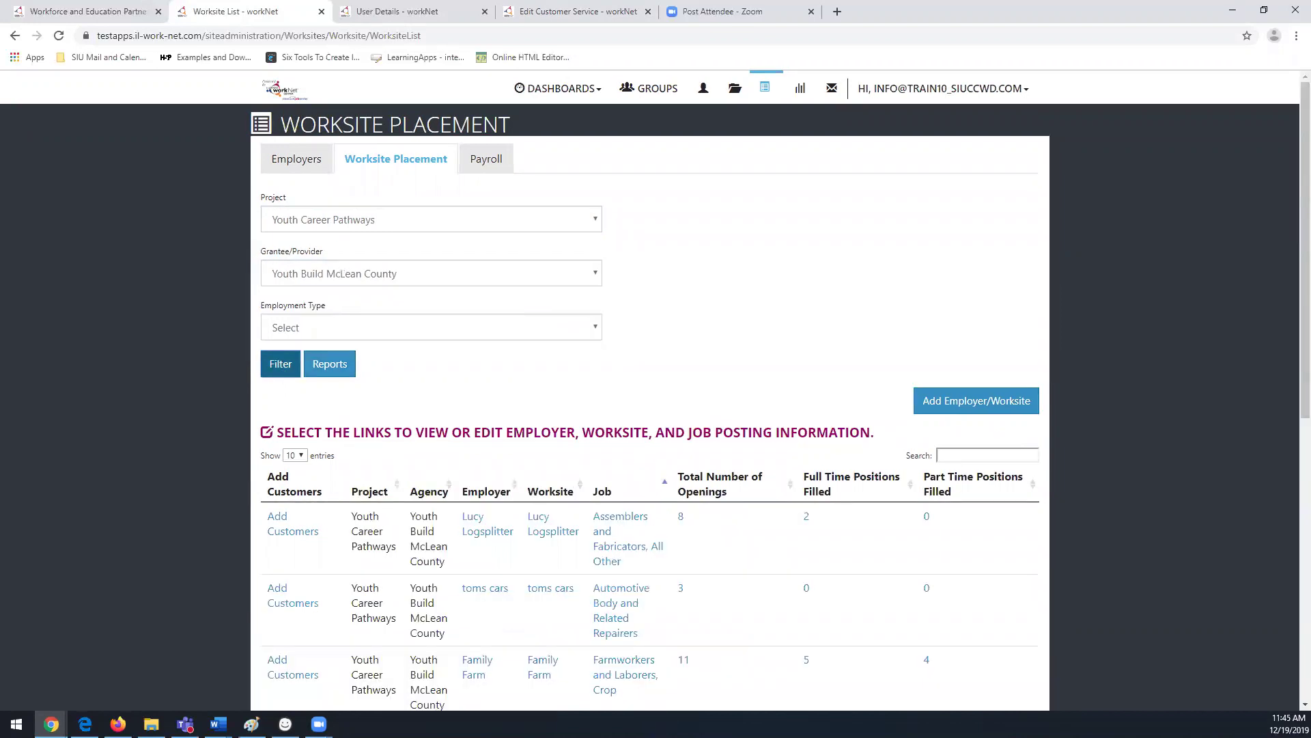
Open the payroll page and filter the upload history by project Youth Career Pathways and agency Youth Build McLean County.
left_click(497, 155)
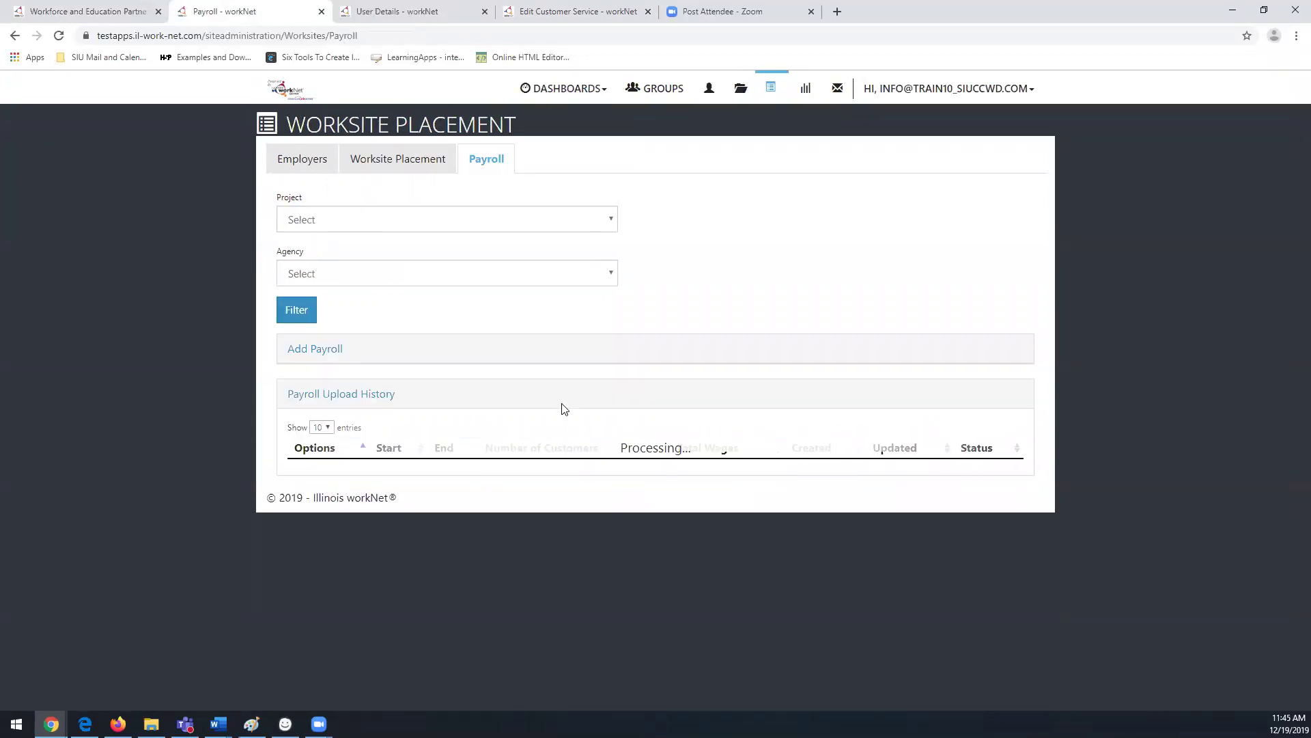
left_click(477, 217)
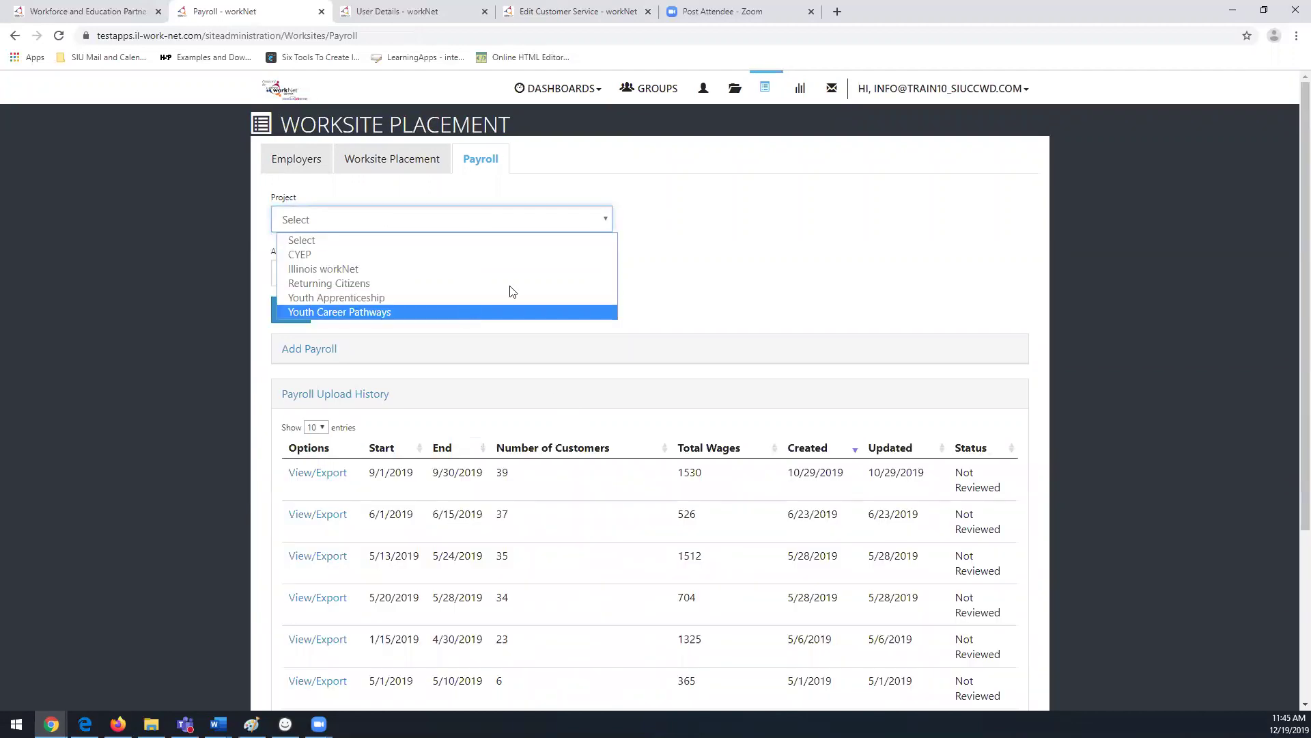
left_click(697, 252)
left_click(561, 224)
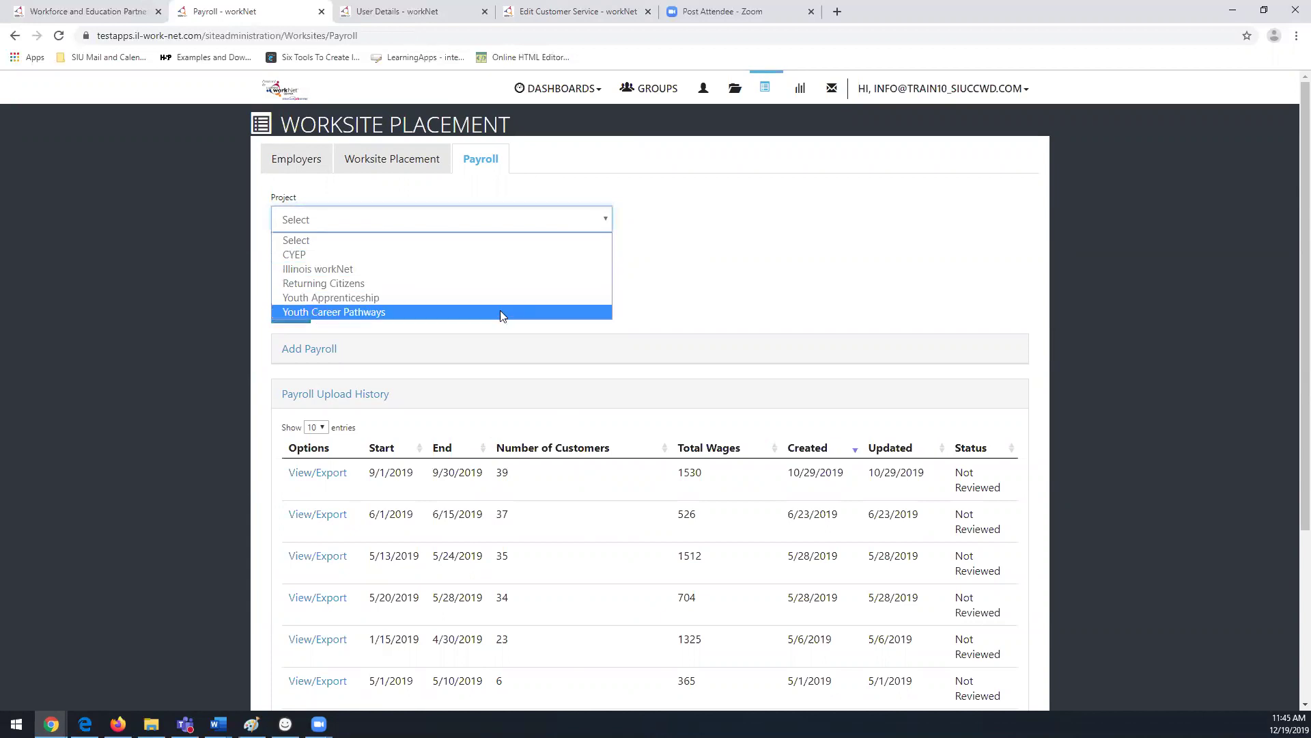
left_click(500, 310)
left_click(495, 276)
left_click(710, 280)
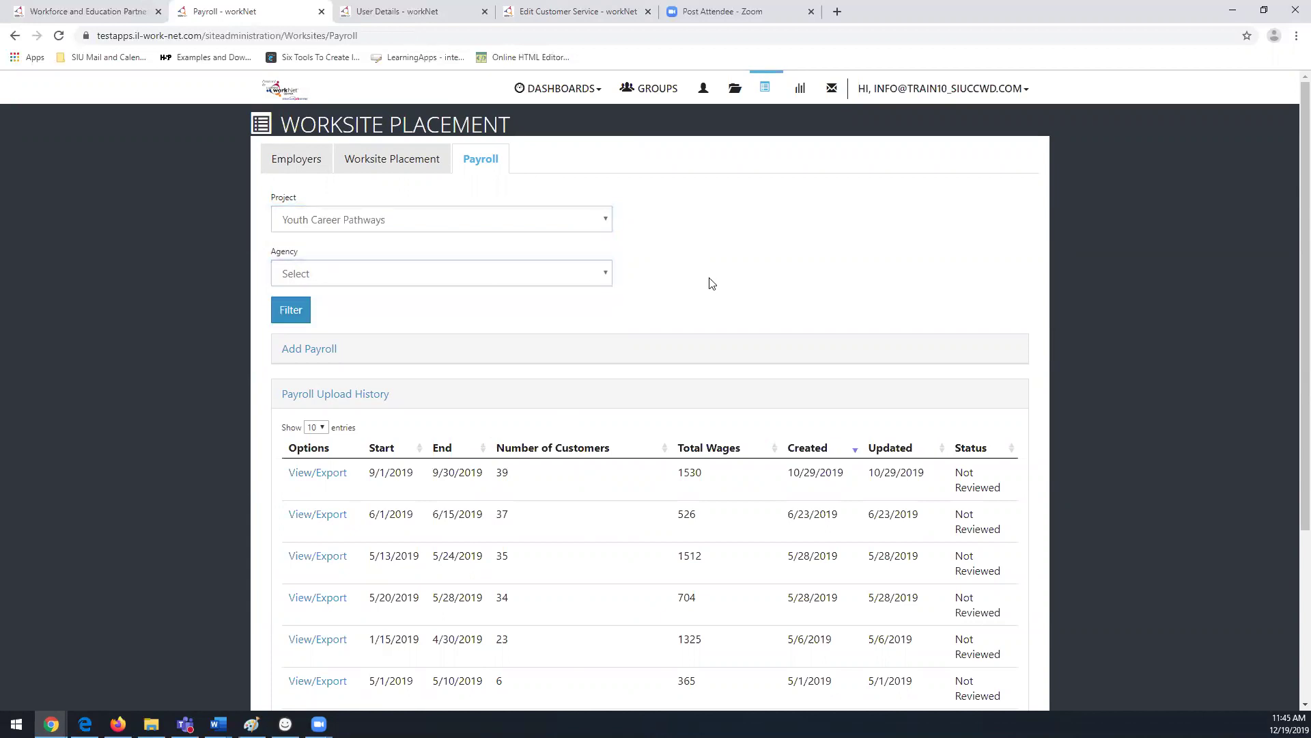
left_click(603, 278)
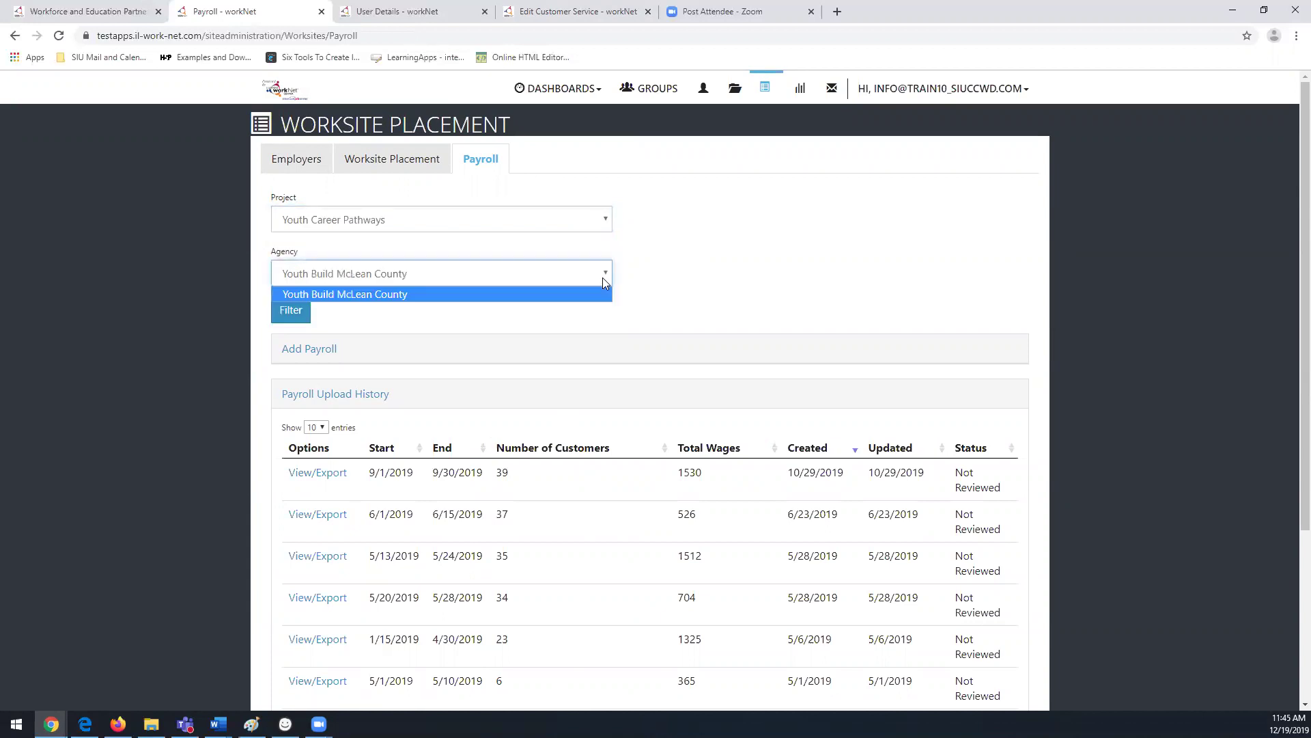
left_click(576, 294)
left_click(287, 315)
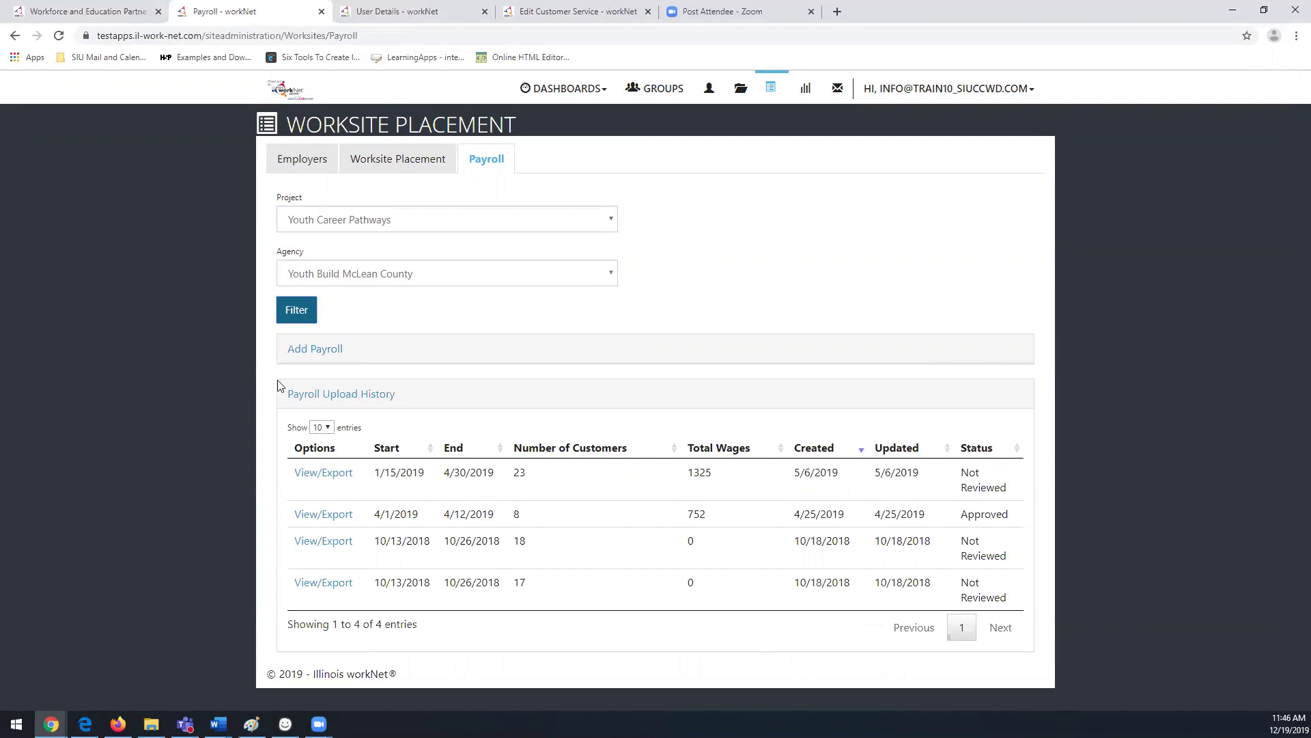
Start adding a payroll with a pay period from 12/4/2019 to 12/20/2019.
left_click(321, 356)
left_click(470, 407)
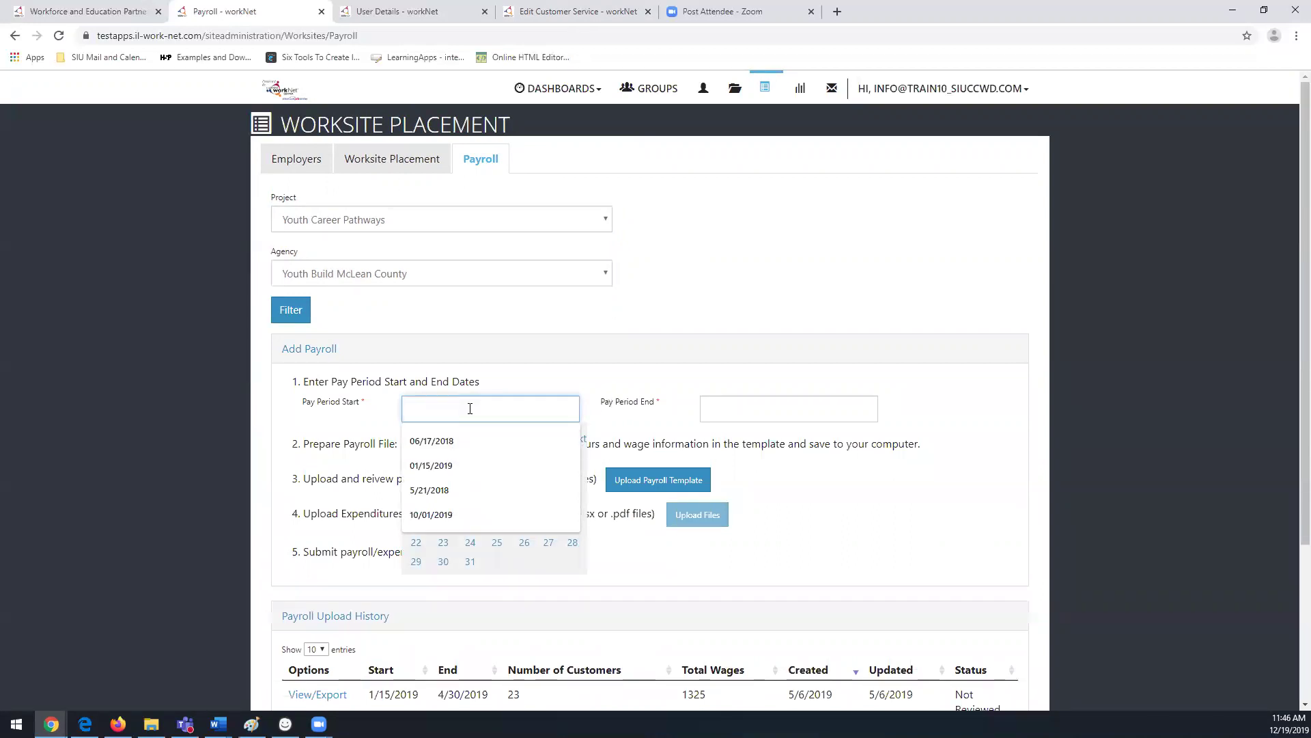
type("1")
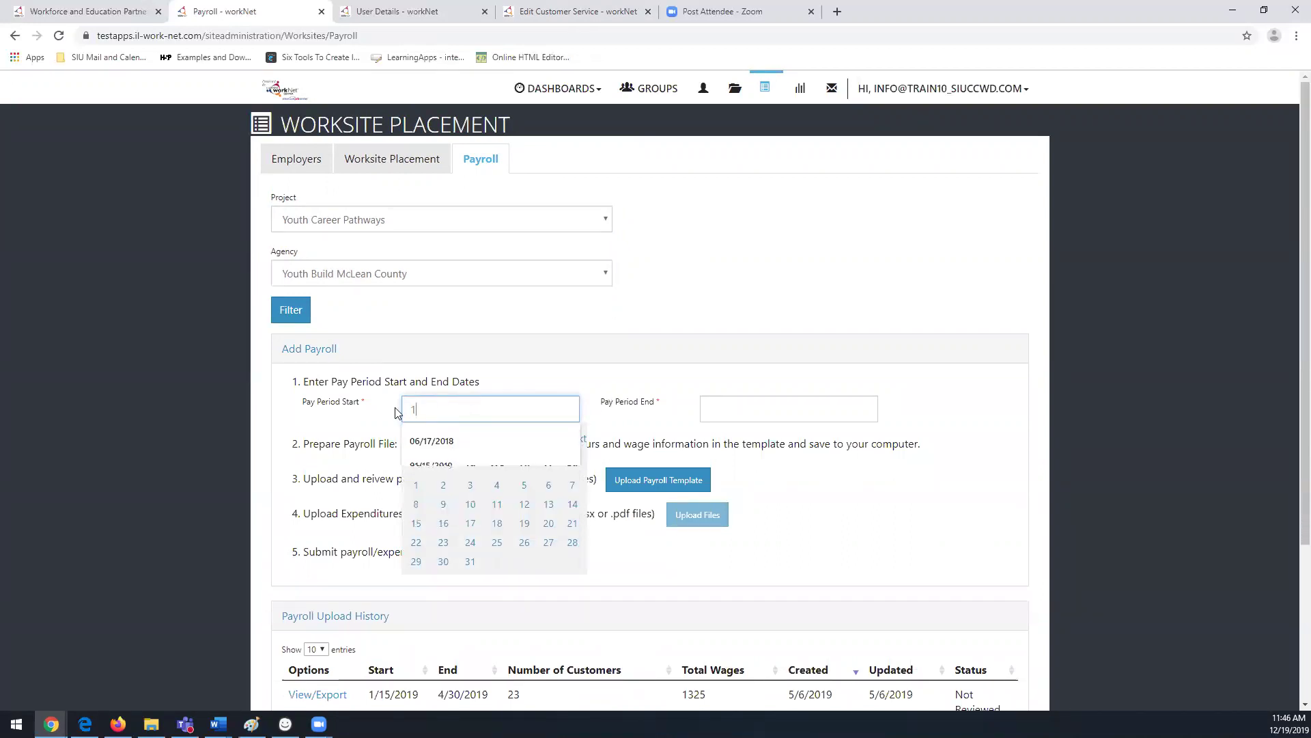
type("2/4/")
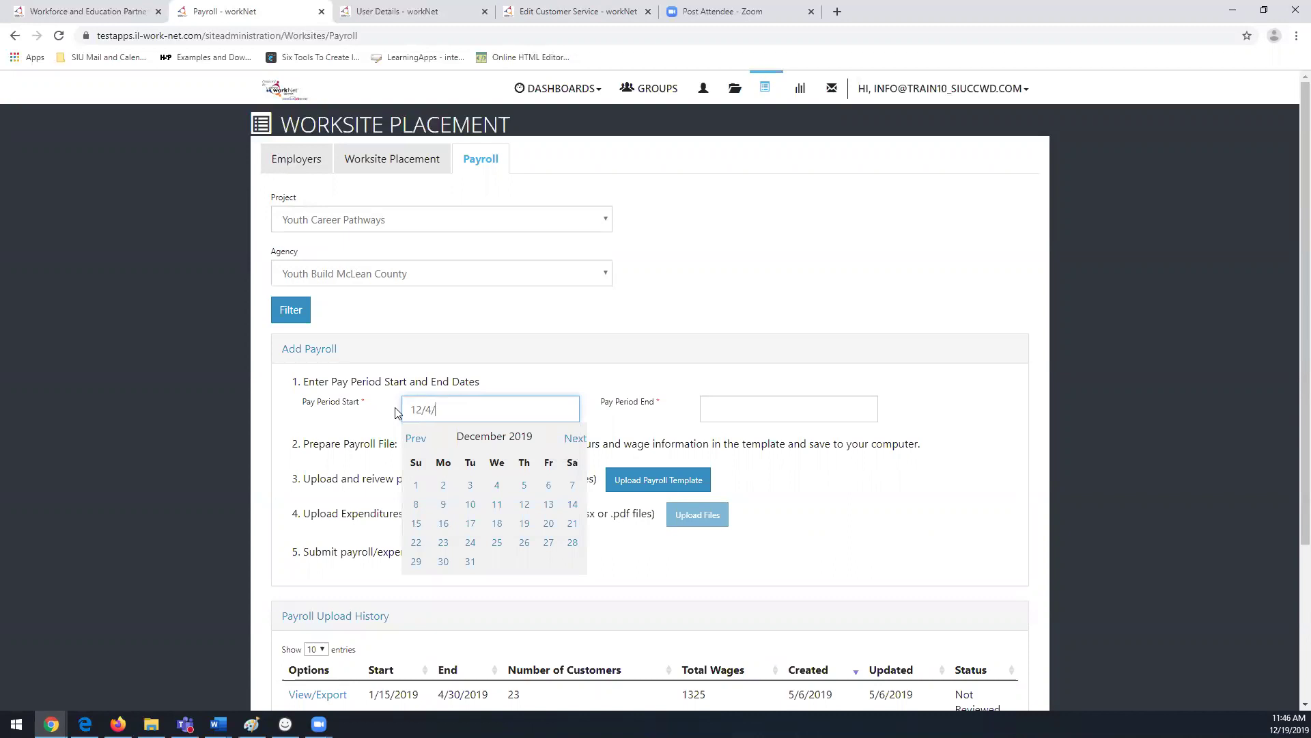
type("2019")
left_click(770, 415)
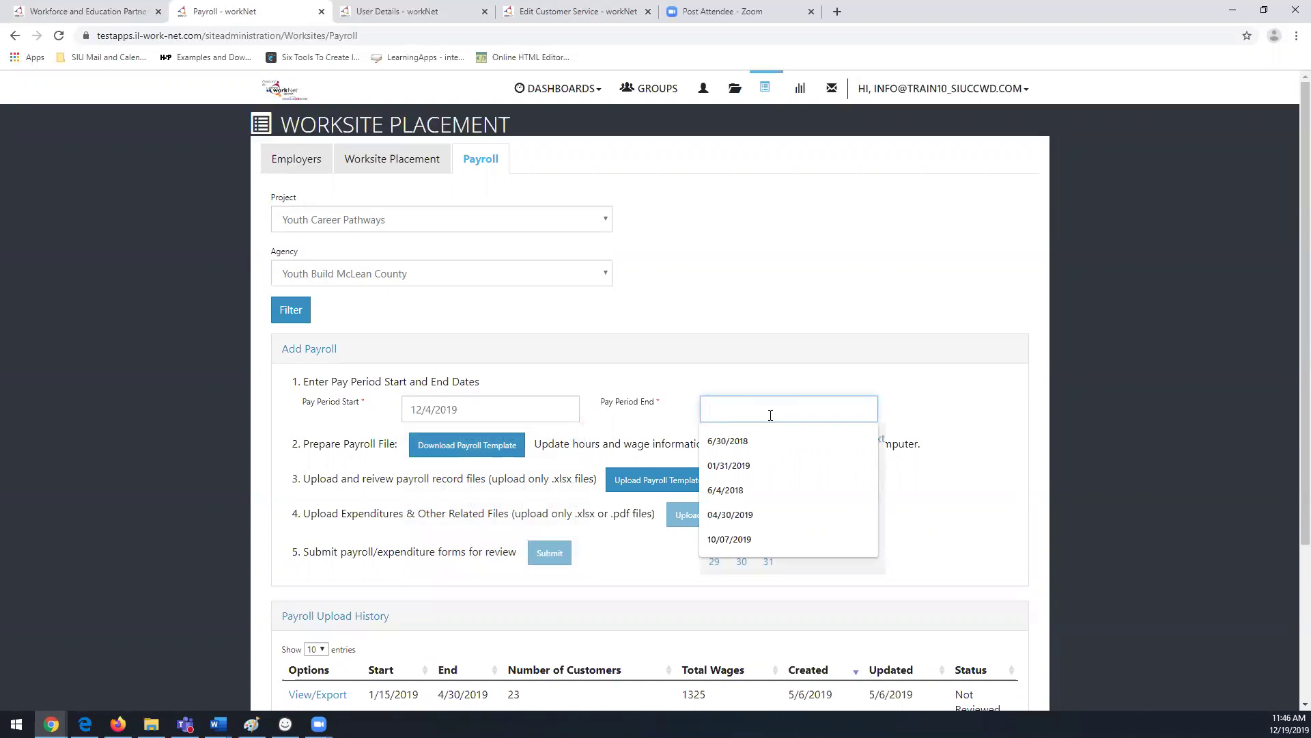
type("12/")
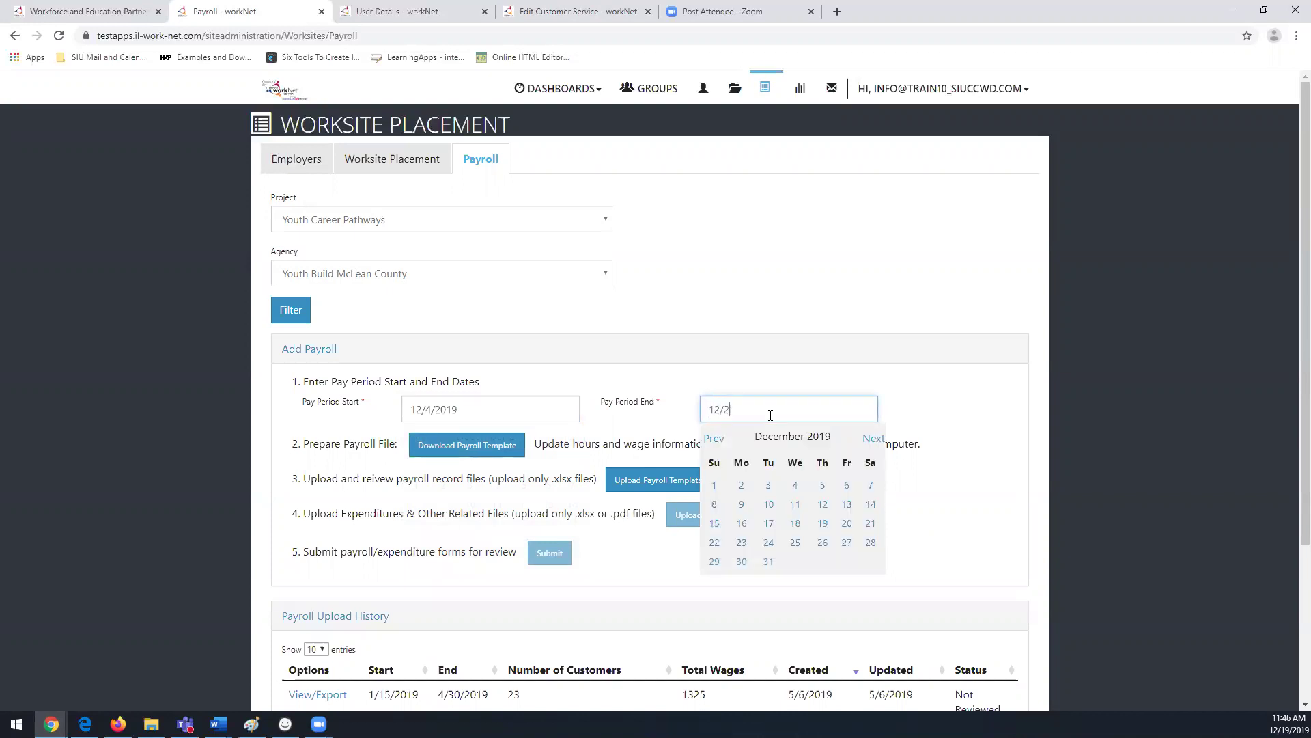
type("20/2019")
left_click(1007, 376)
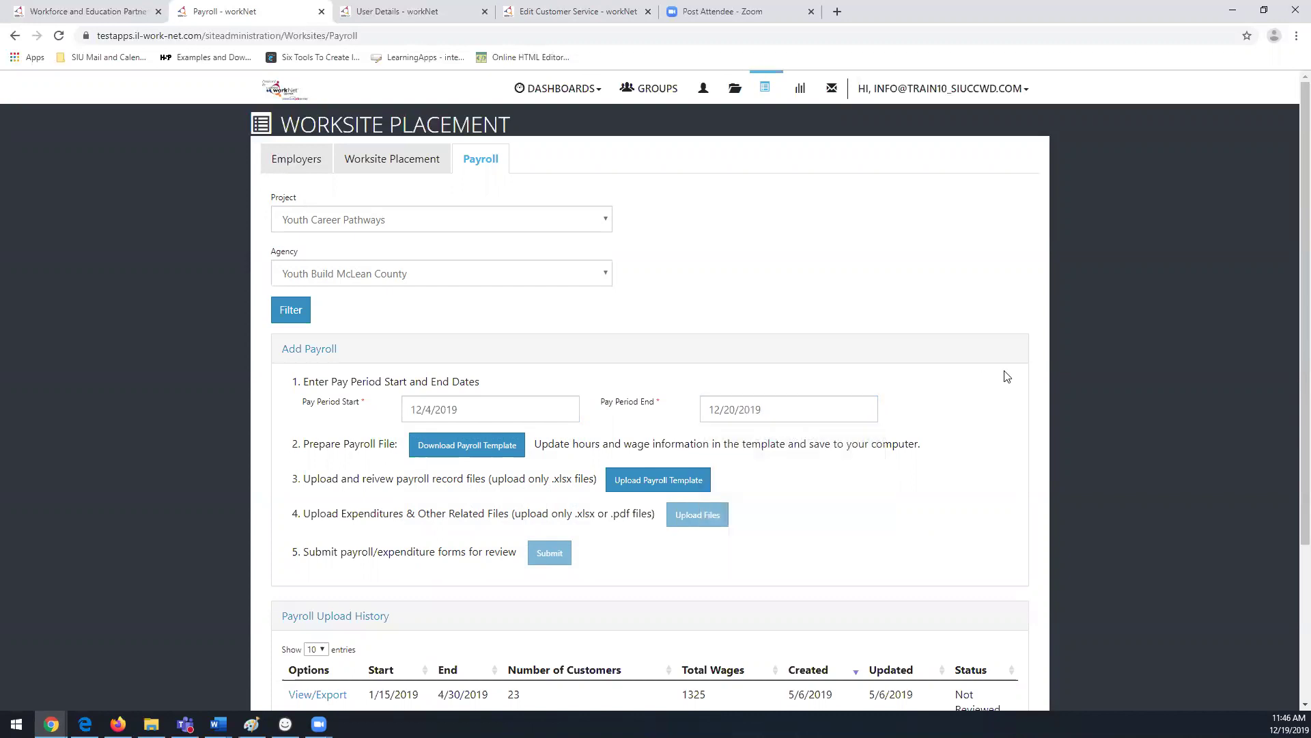
Download the payroll template, examine its Hours Worked column in Excel, and return to the payroll page.
left_click(468, 454)
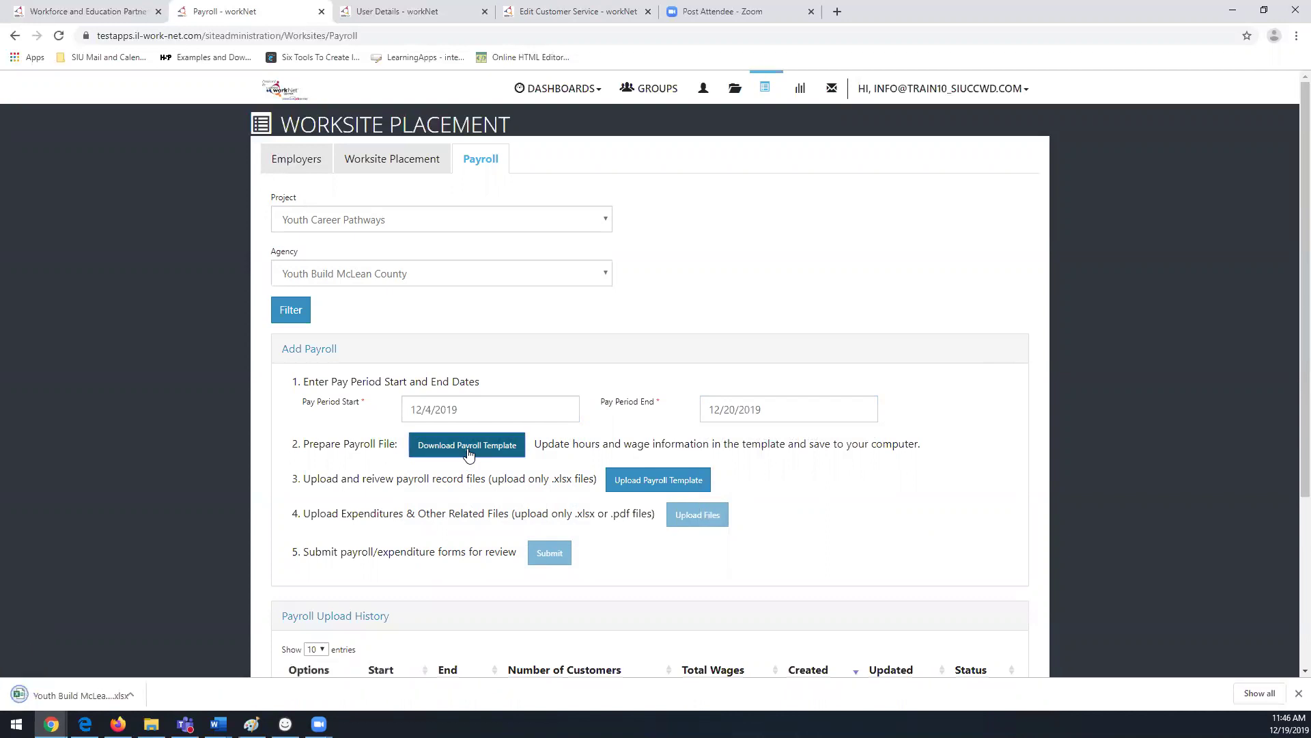
left_click(95, 707)
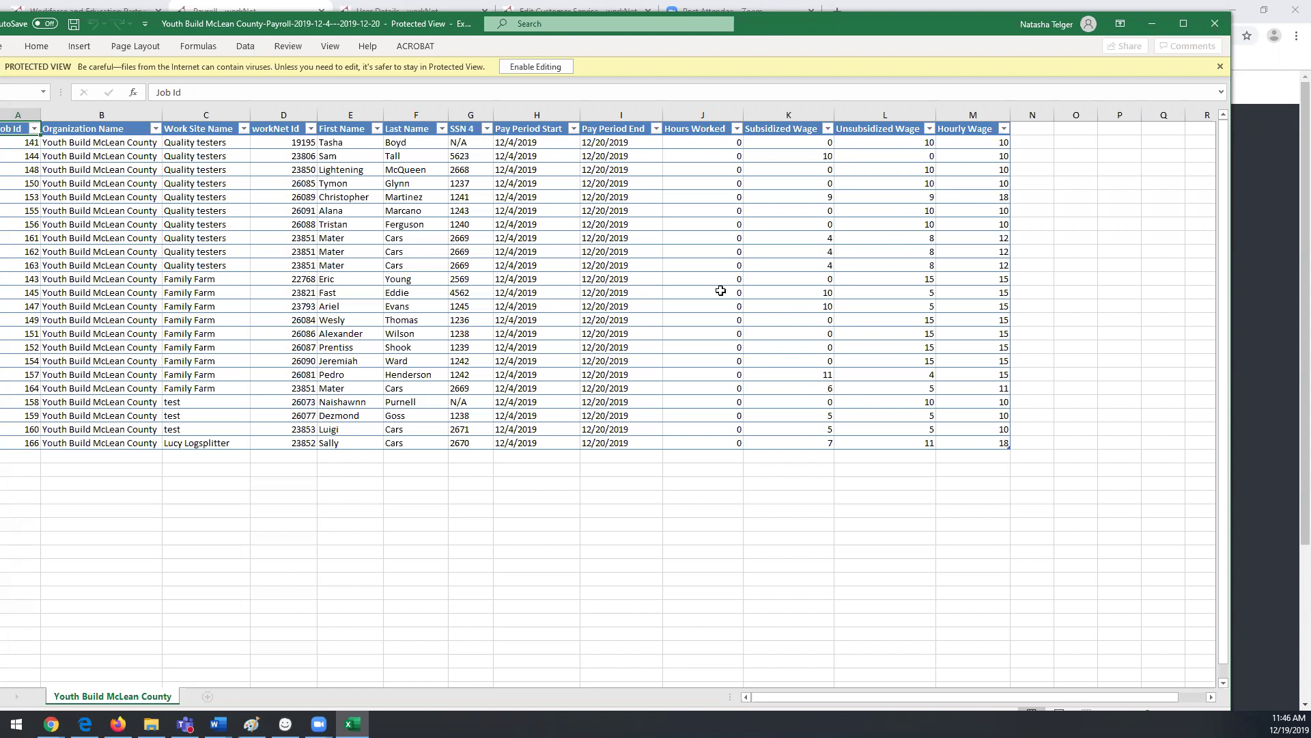
left_click_drag(702, 140, 700, 415)
left_click_drag(697, 460, 698, 423)
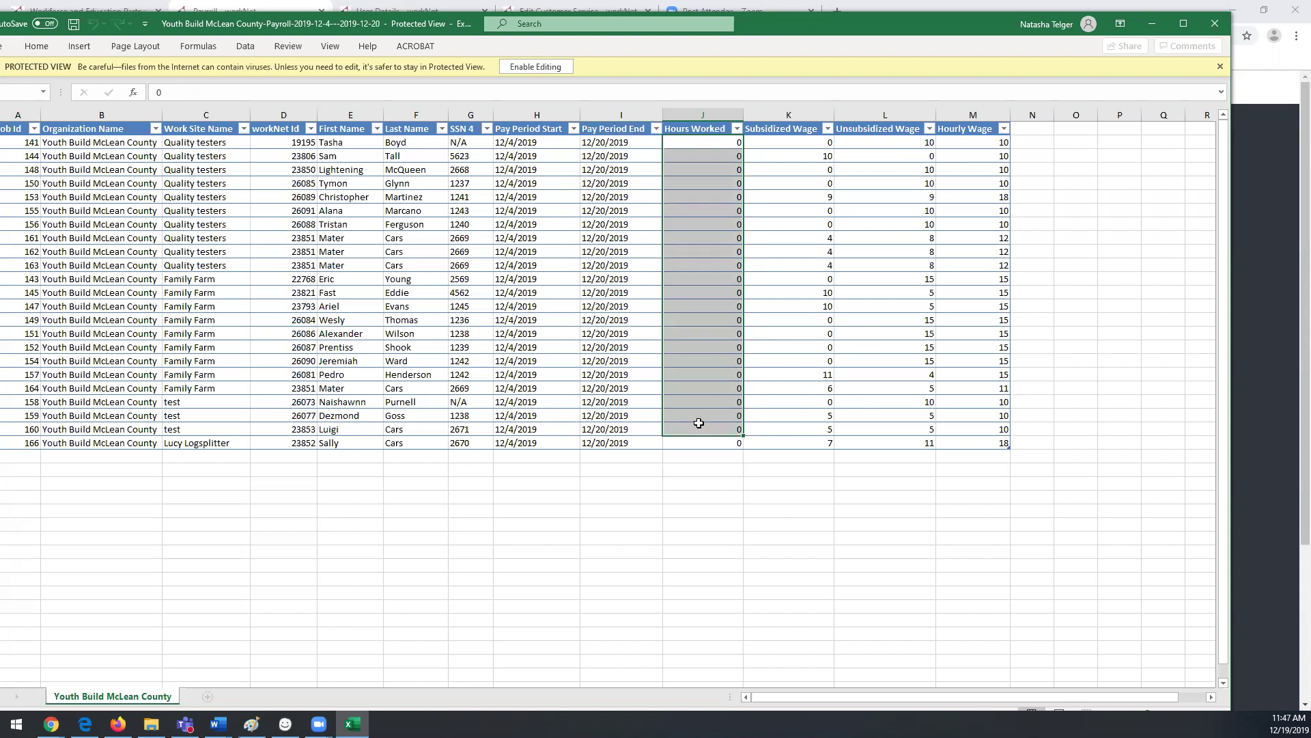
left_click(1153, 26)
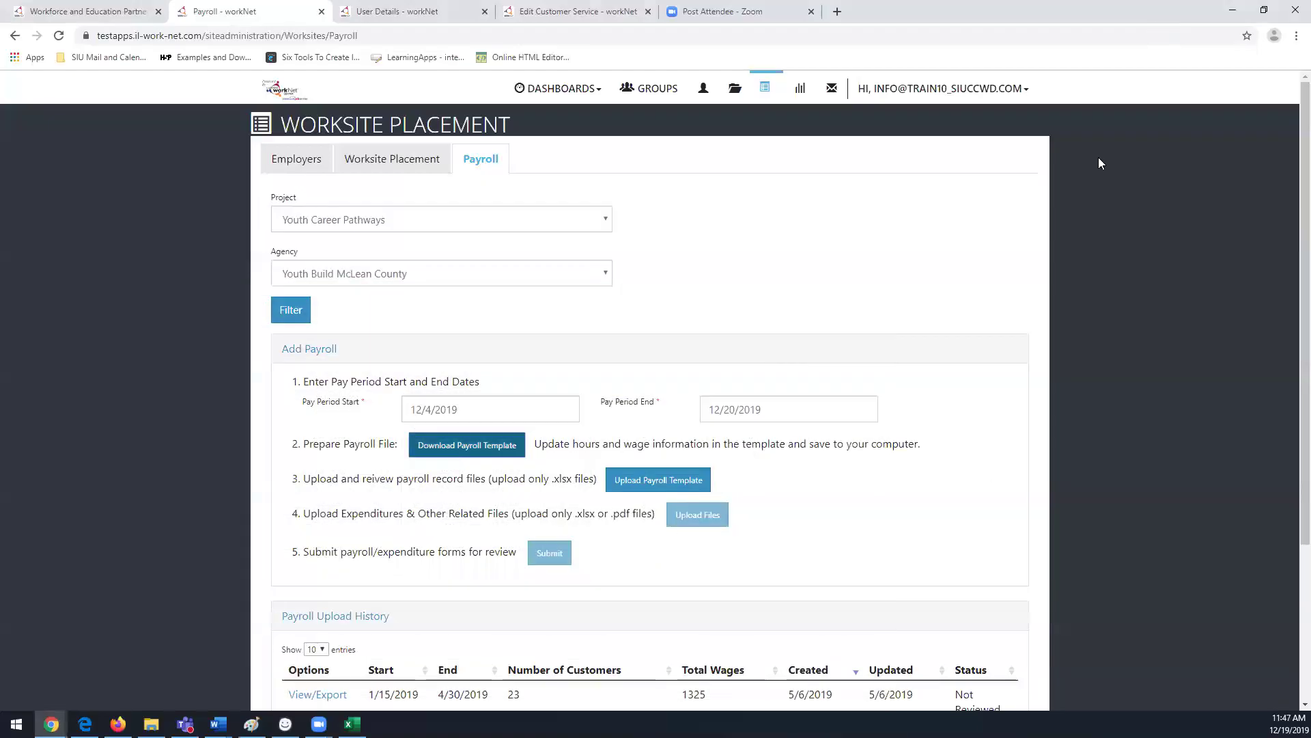
Review the dates, number of customers and total wages of the most recent payroll in the upload history.
scroll(1289, 314, "down", 3)
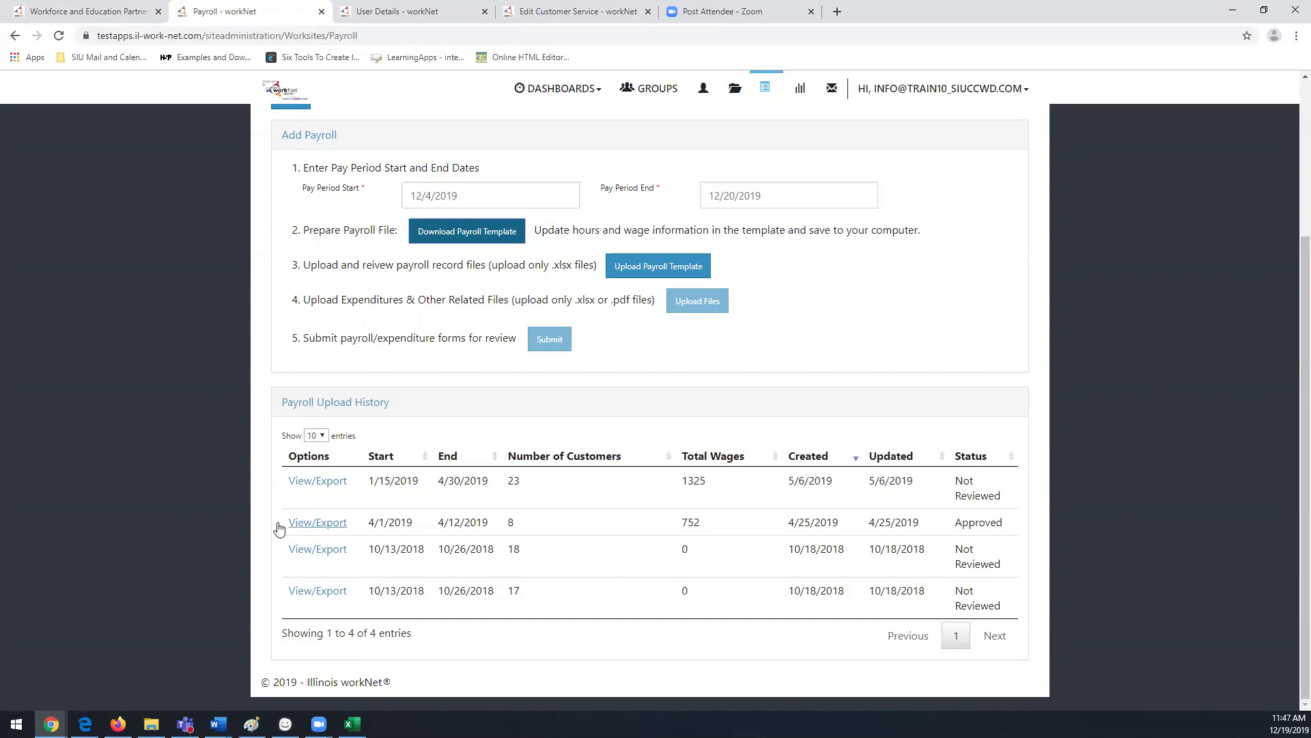
double_click(373, 480)
left_click(371, 481)
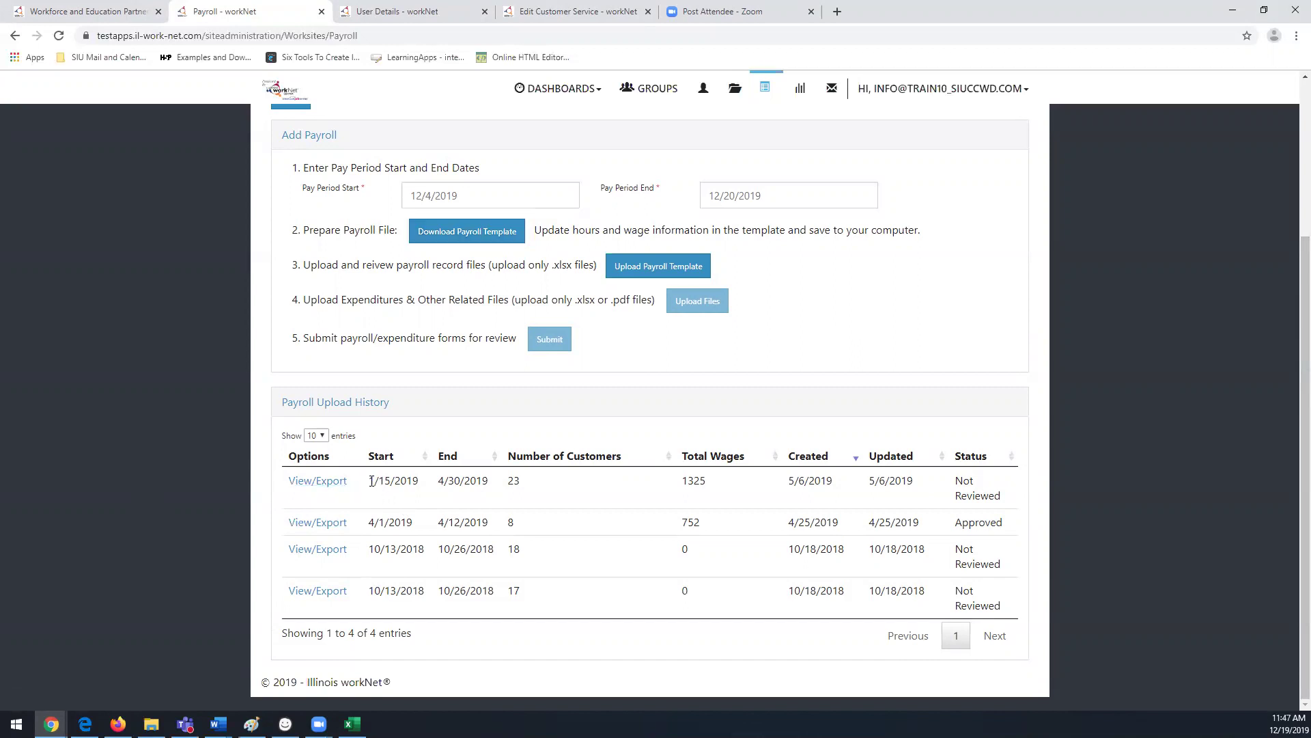
left_click_drag(370, 480, 531, 485)
left_click_drag(681, 481, 711, 487)
left_click_drag(794, 481, 840, 486)
View the summary and customer records of the 1/15/2019 to 4/30/2019 payroll, then close its details.
left_click(318, 481)
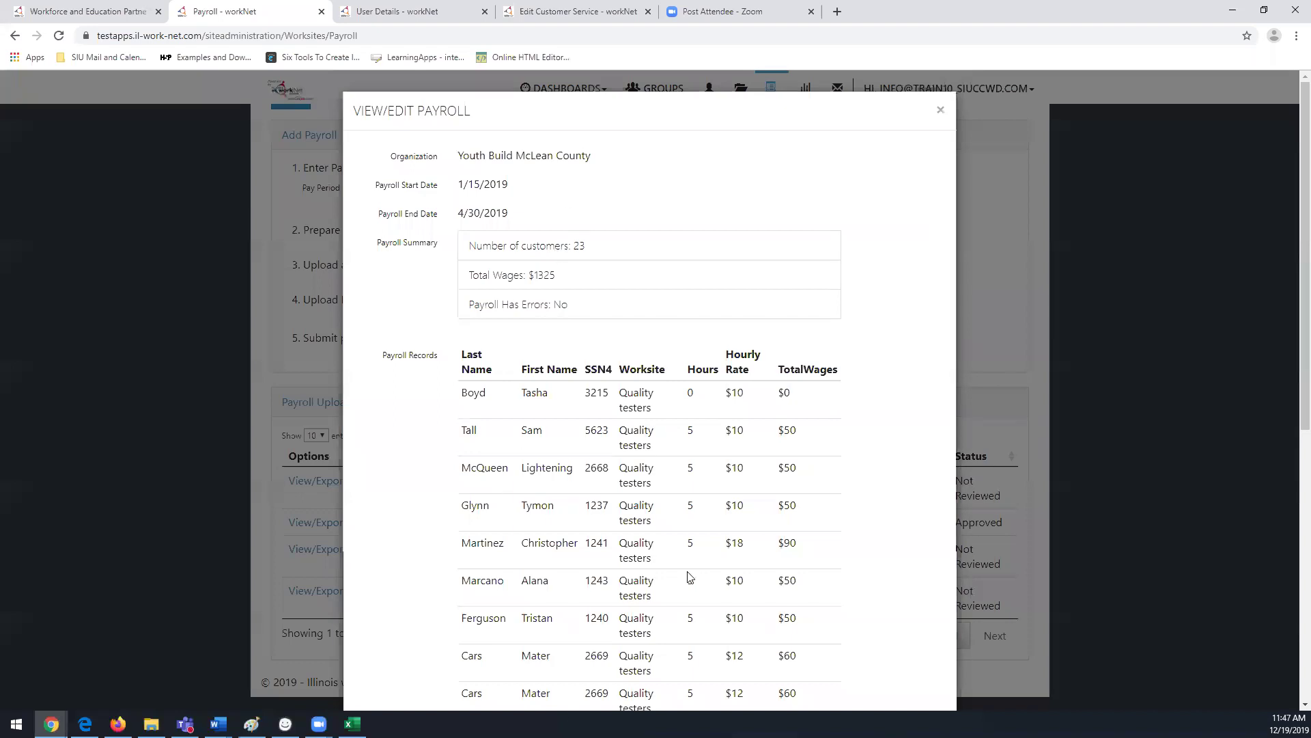
scroll(1289, 196, "down", 3)
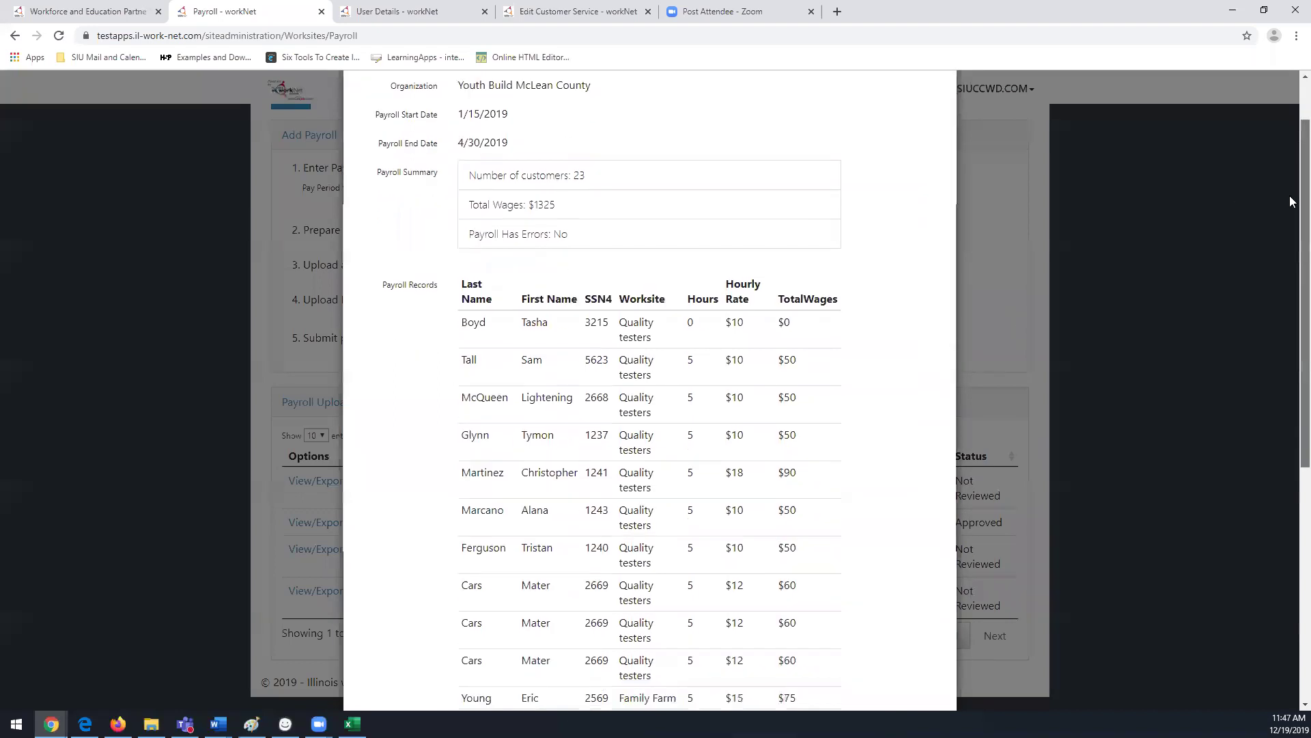
scroll(1289, 242, "down", 3)
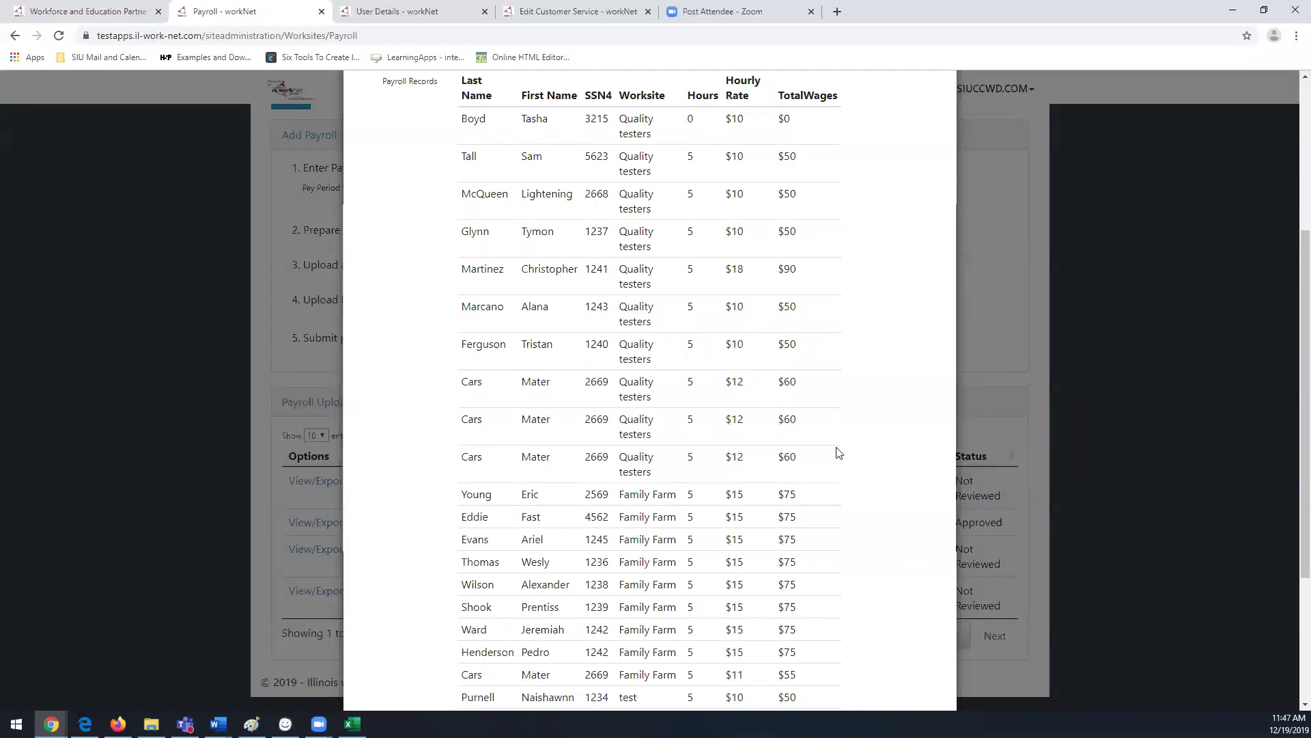
scroll(1291, 275, "down", 3)
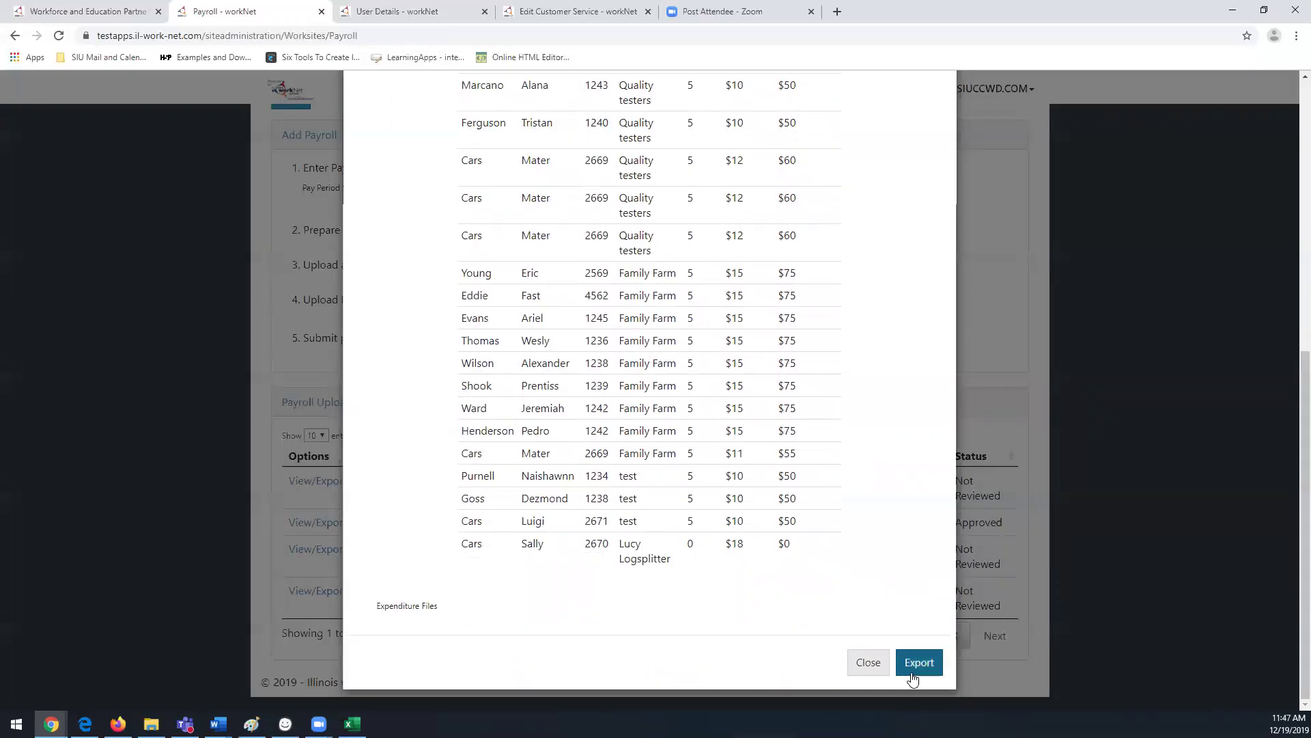
scroll(1293, 292, "up", 7)
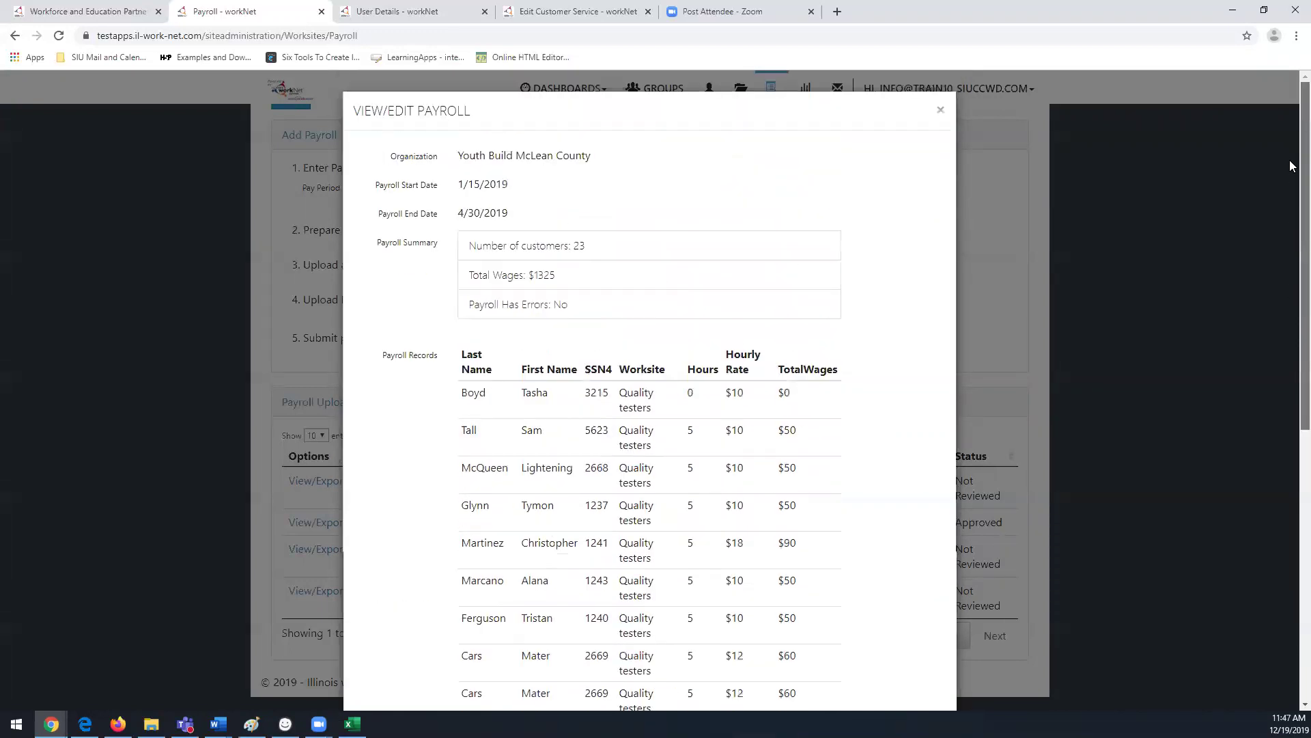
left_click(940, 111)
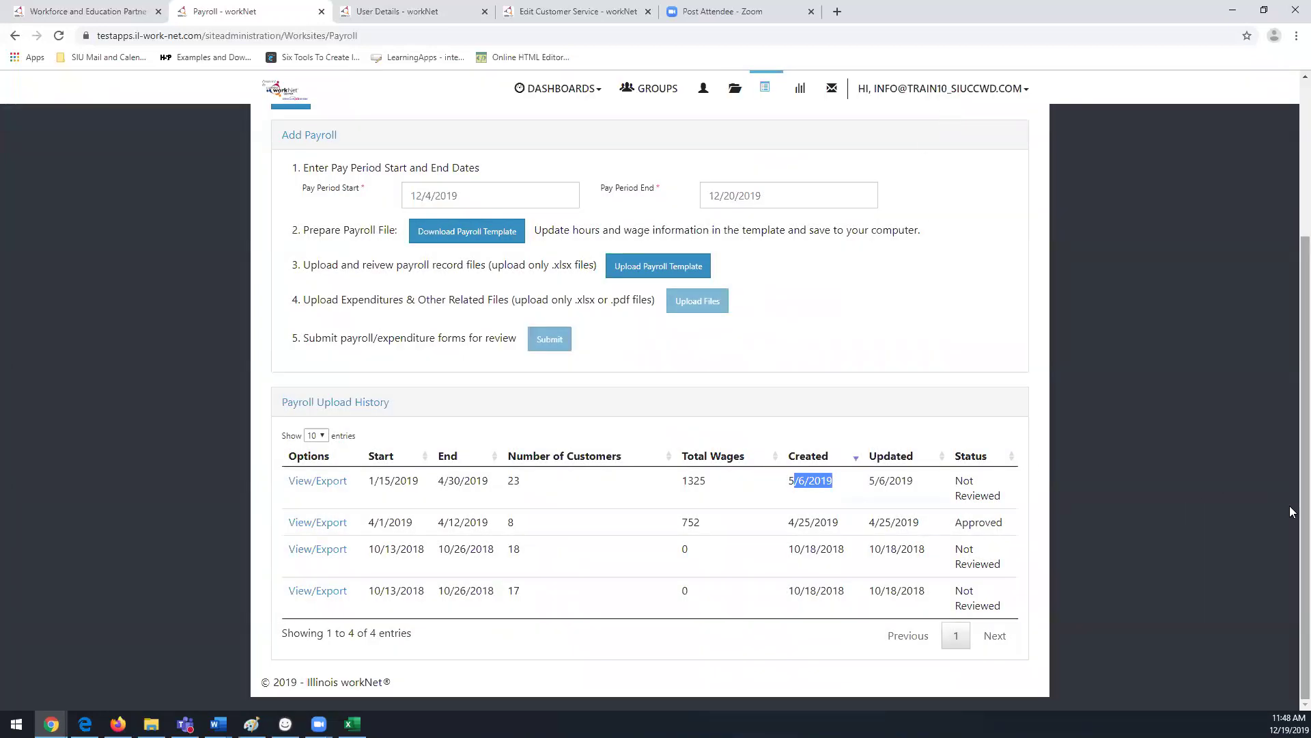
Return to the Customer Support Center page and examine the partner materials under All Resources.
scroll(1289, 508, "up", 2)
scroll(1291, 400, "up", 2)
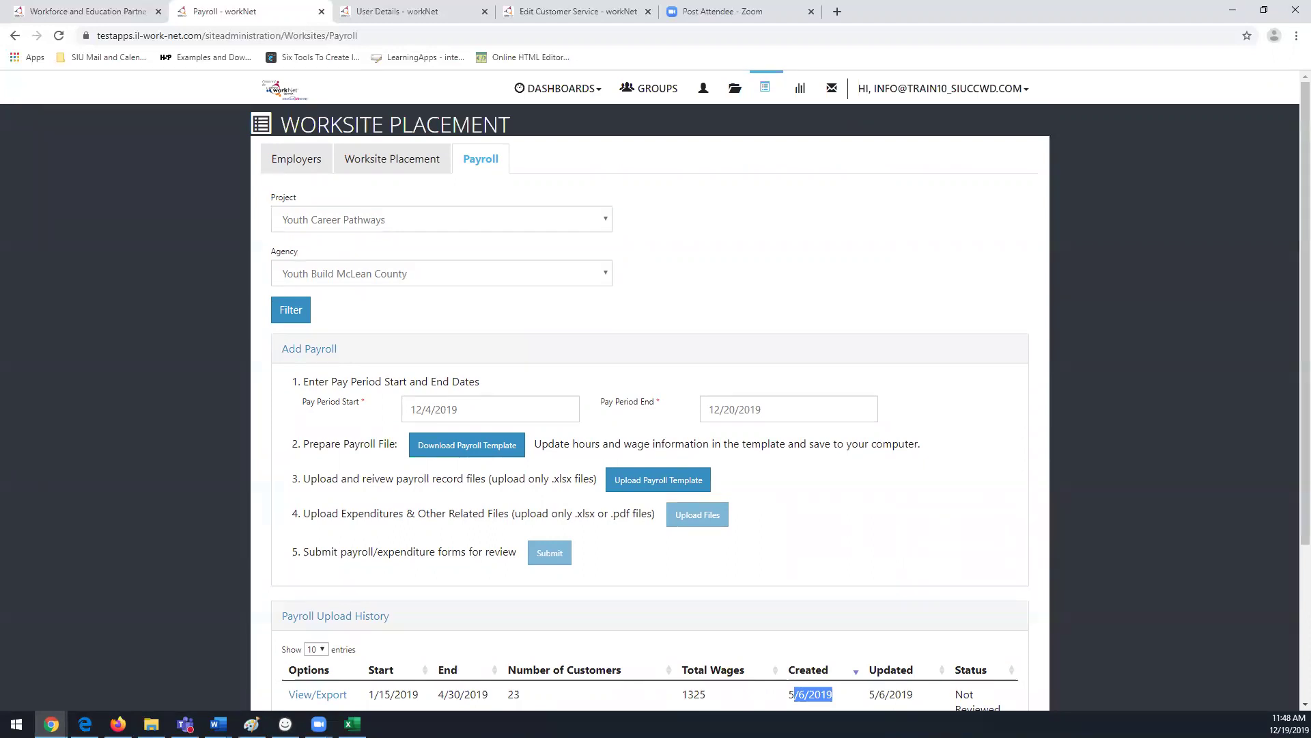
left_click(44, 15)
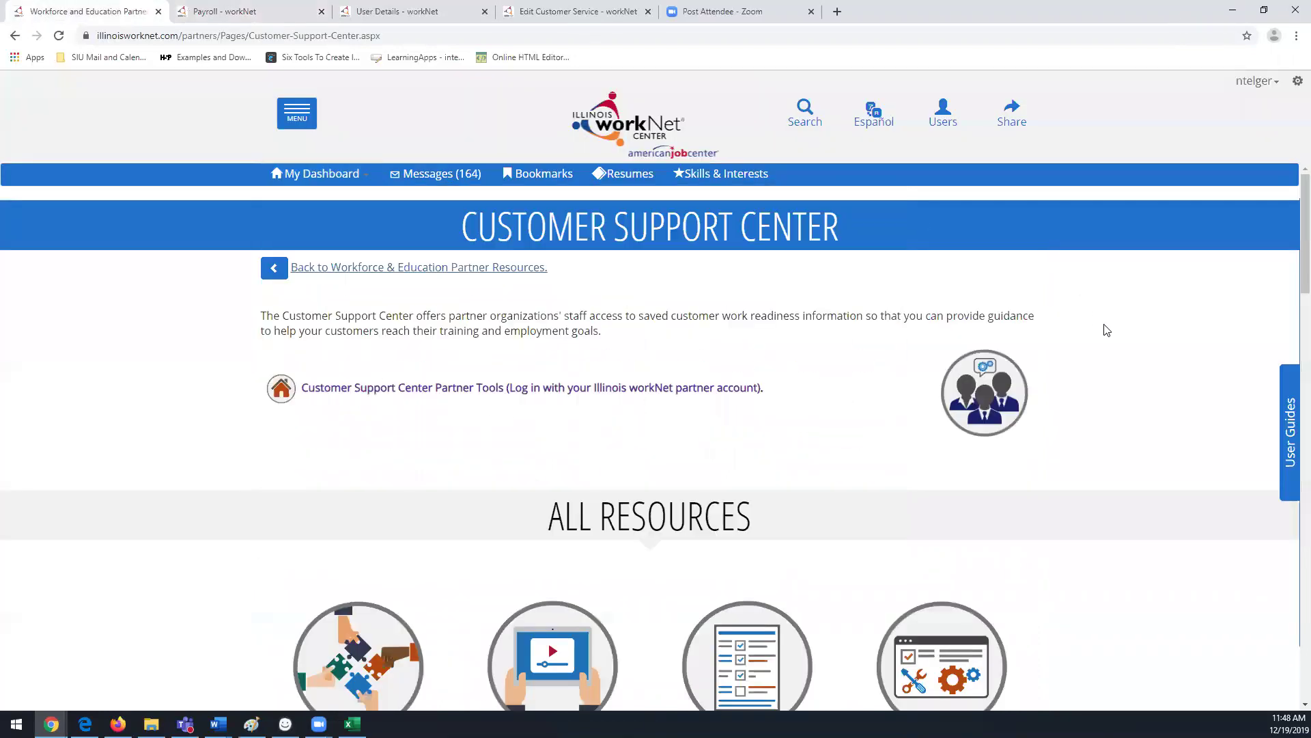
scroll(1292, 260, "down", 4)
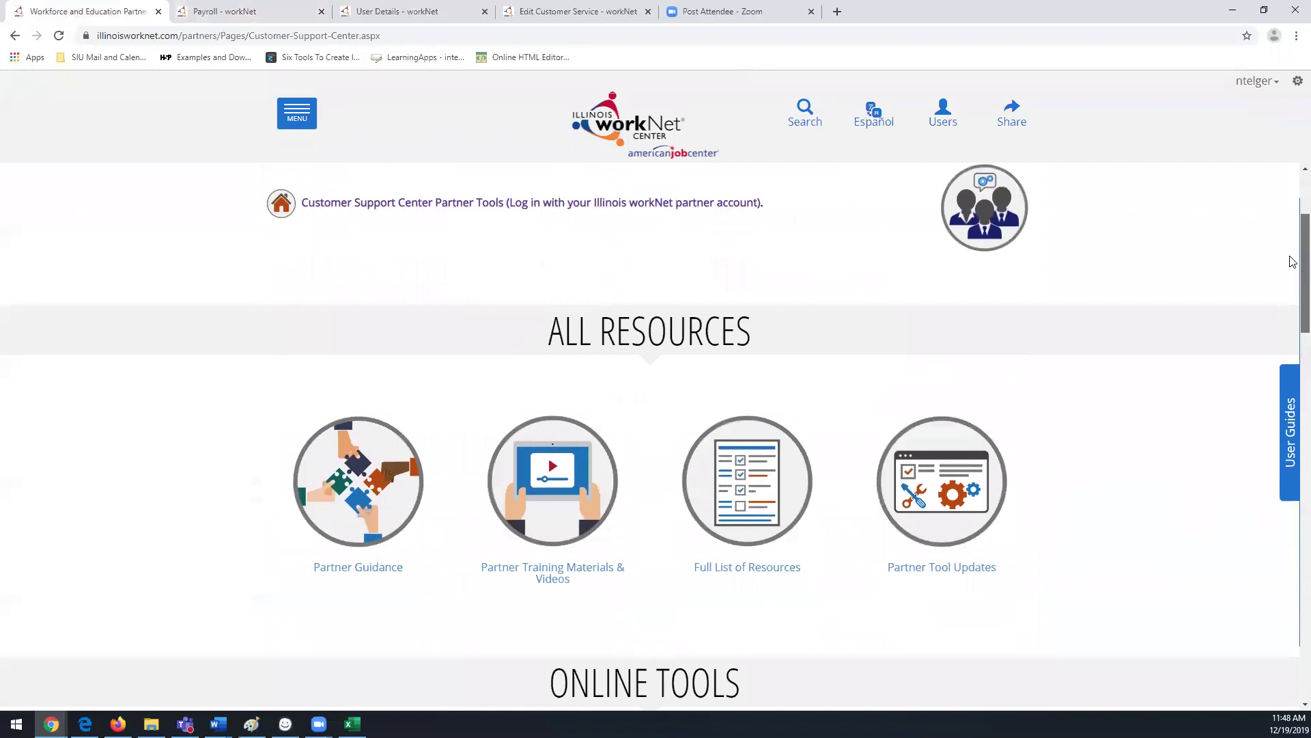
scroll(1293, 285, "down", 1)
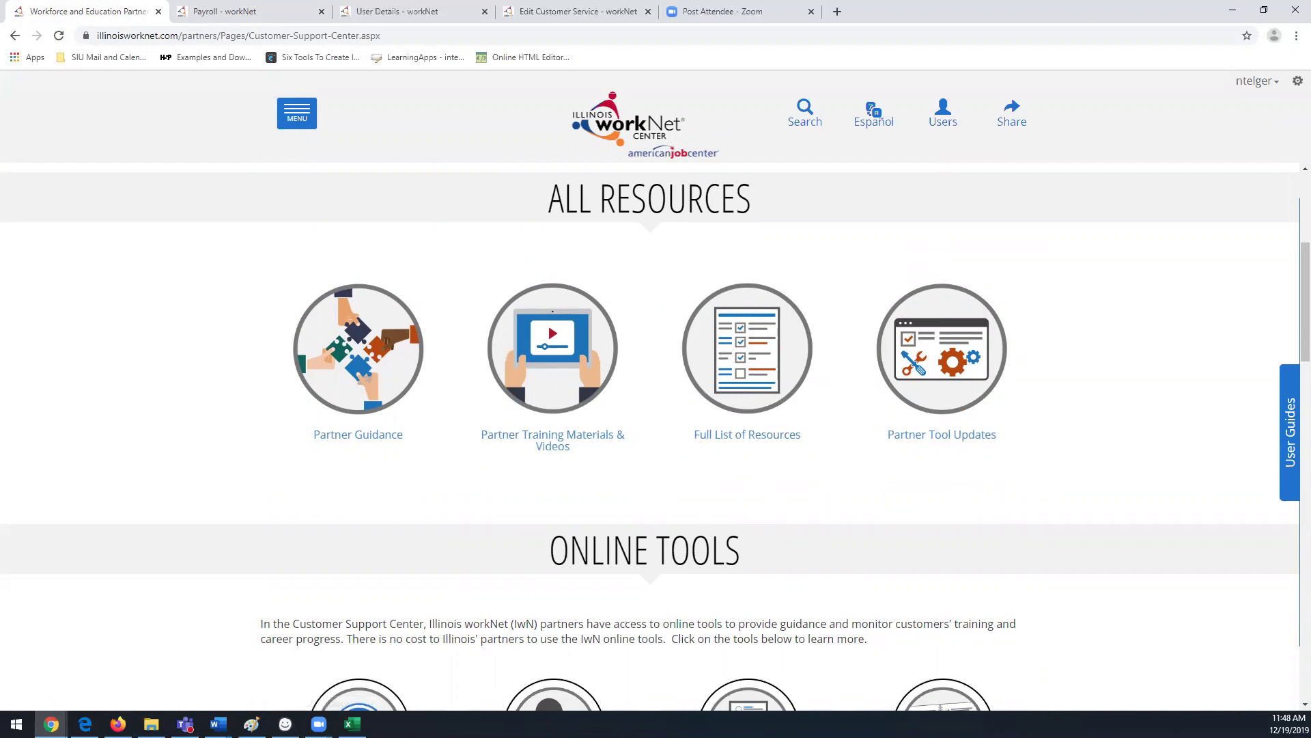
key("alt+q")
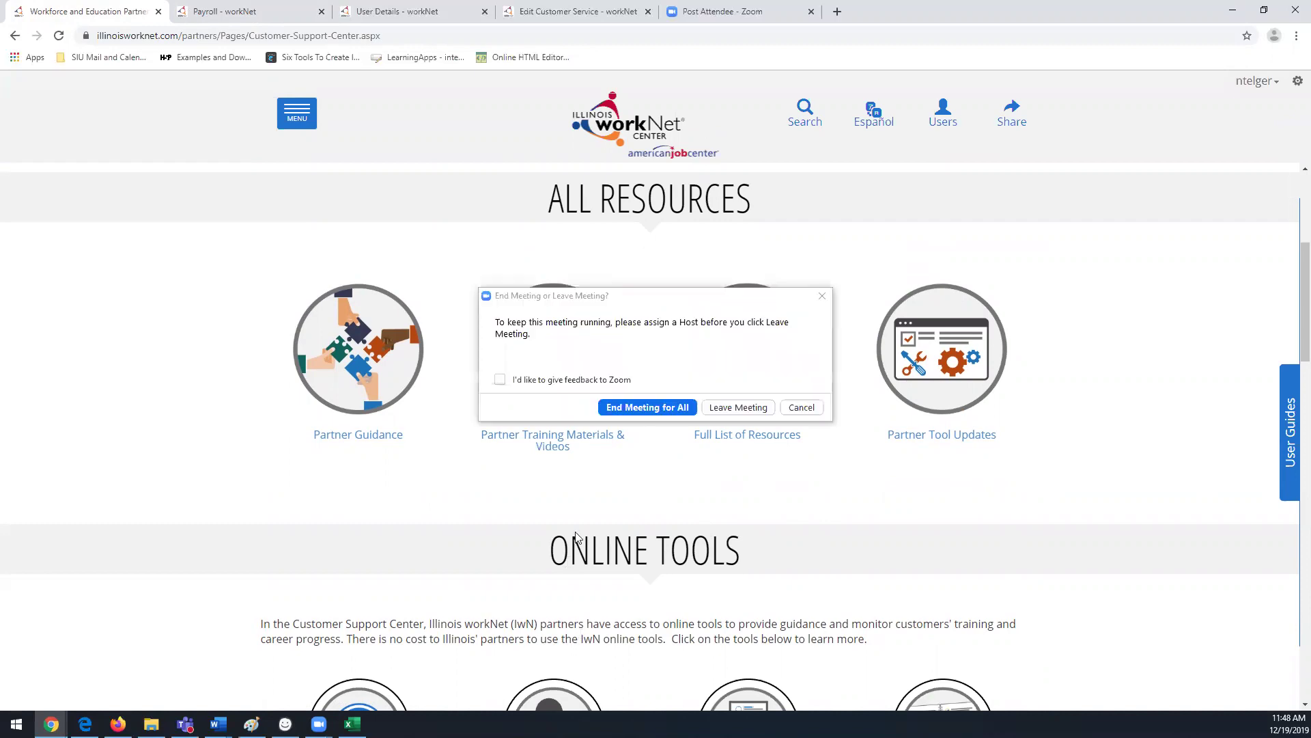